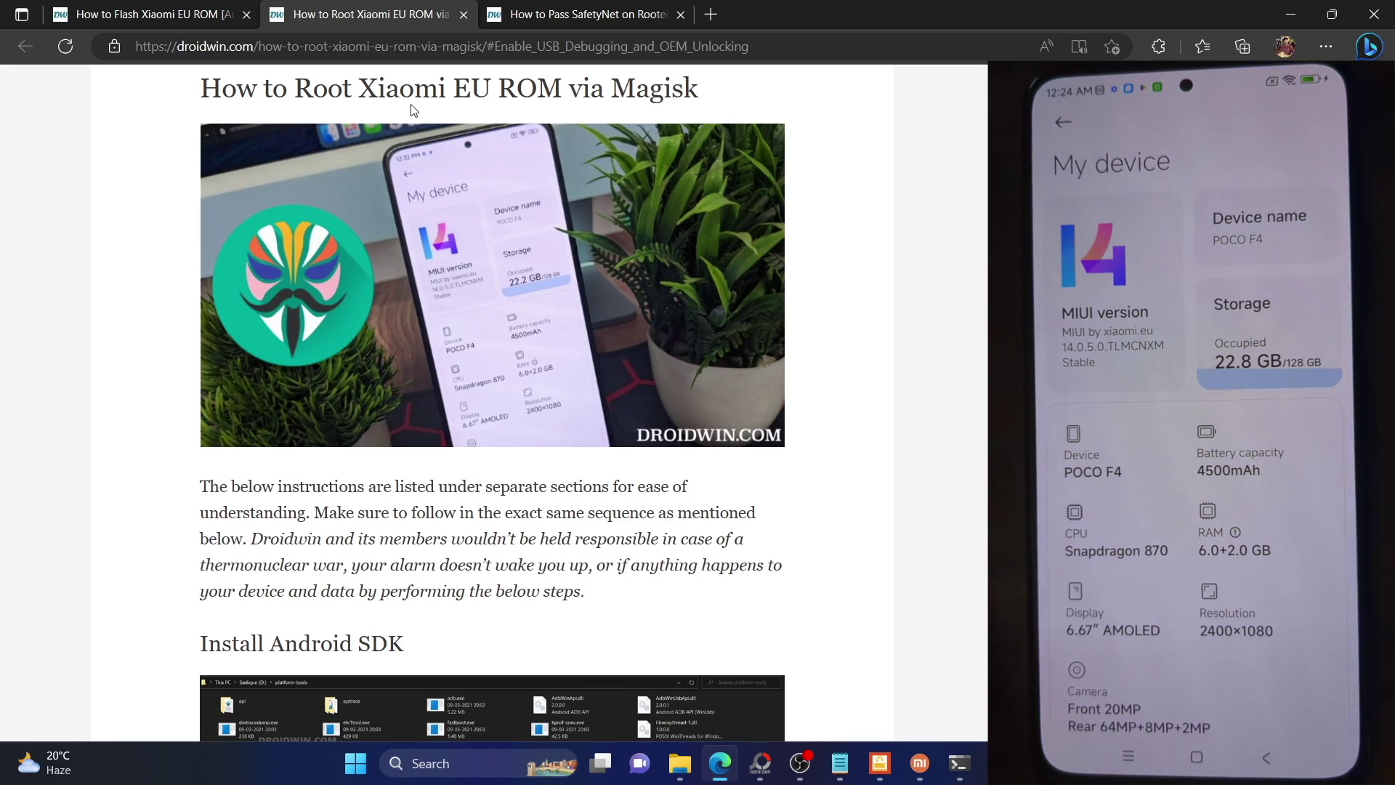
Step: Scroll the droidwin rooting guide down to its Install Android SDK section
scroll(411, 109, down, 1)
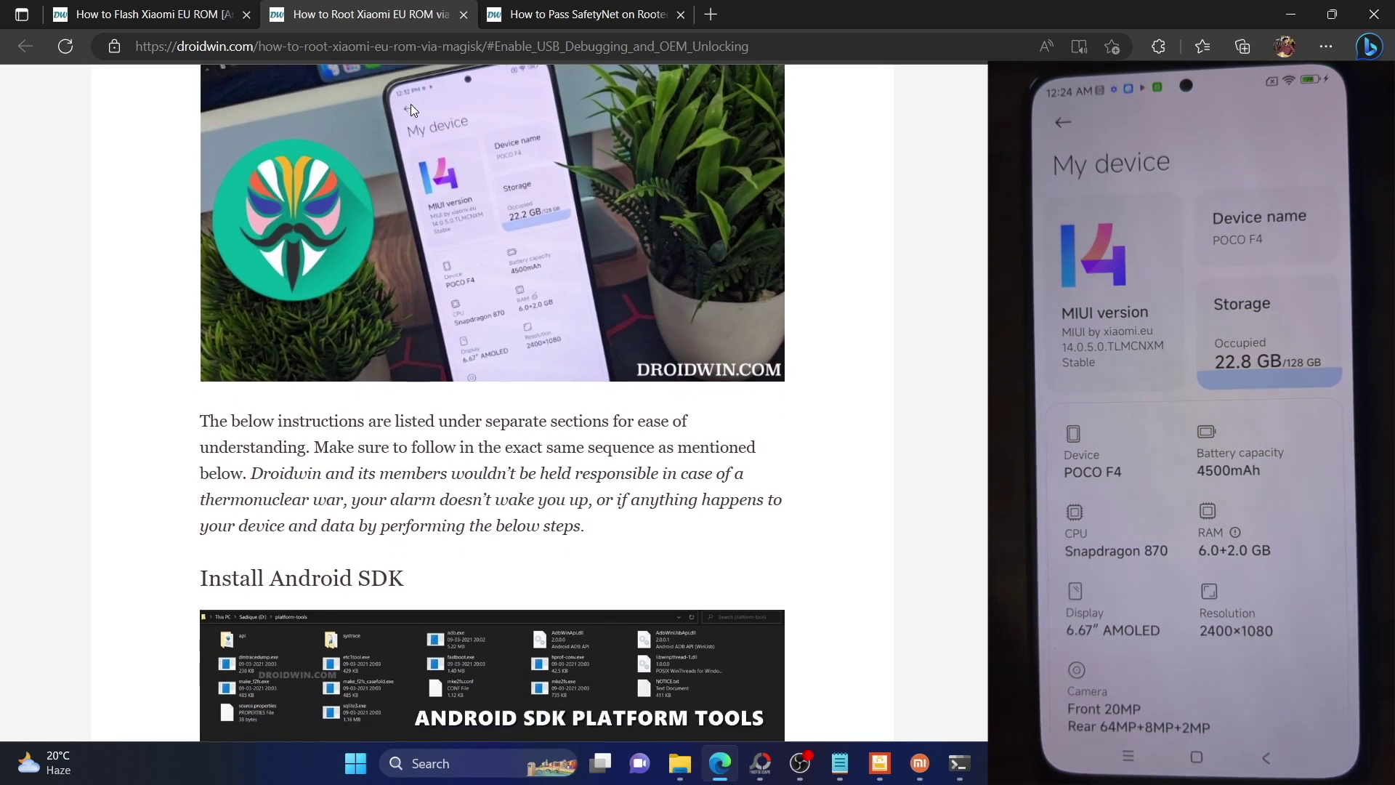
scroll(412, 109, down, 1)
scroll(372, 304, down, 2)
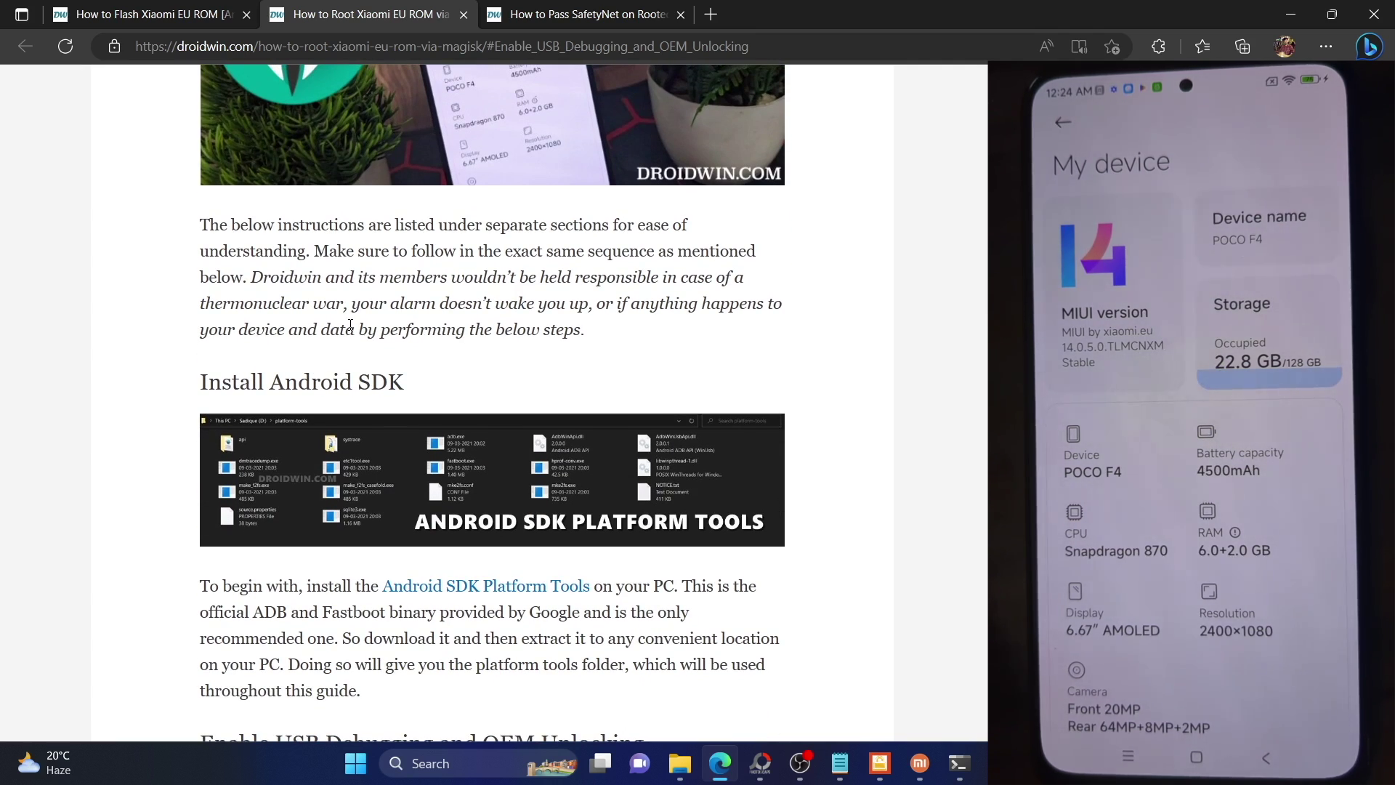
scroll(350, 324, down, 1)
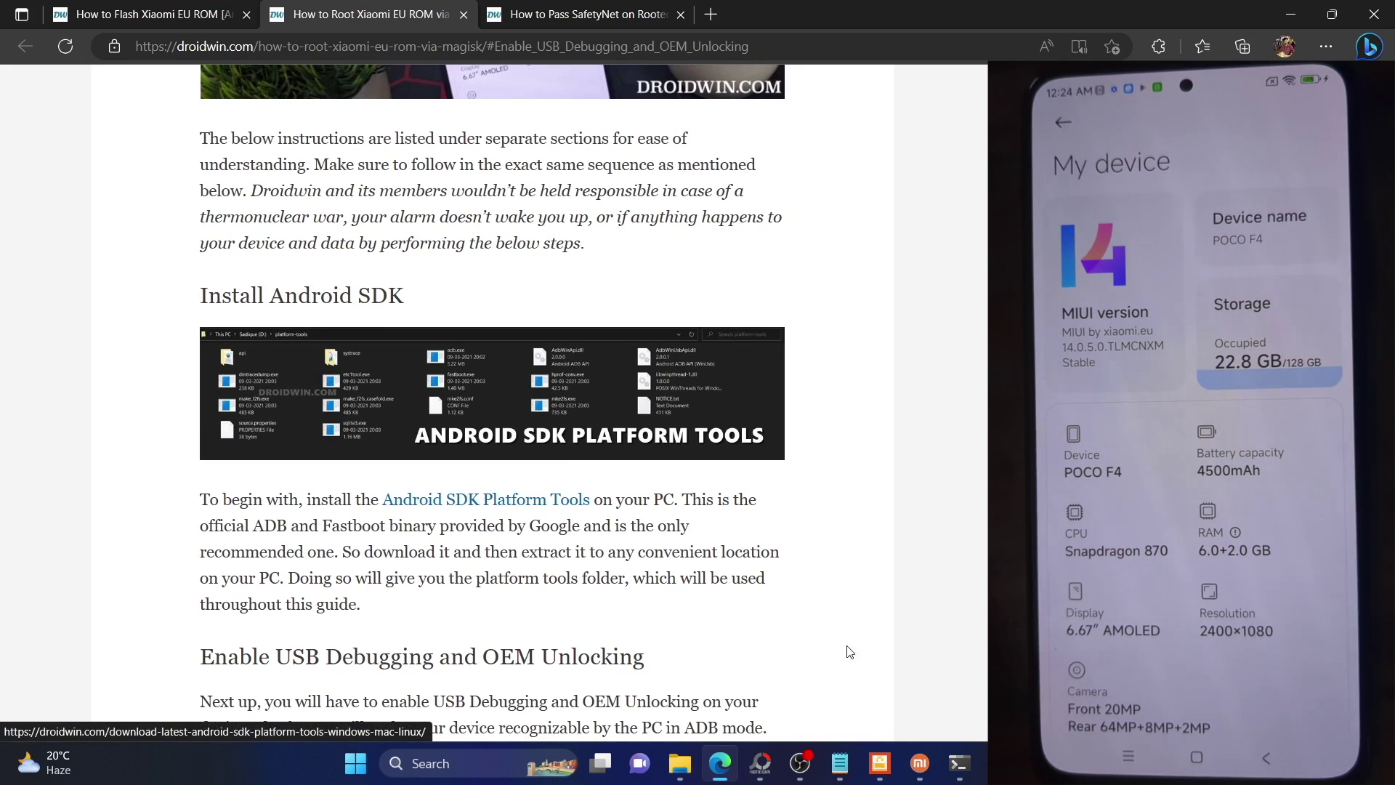
click(679, 763)
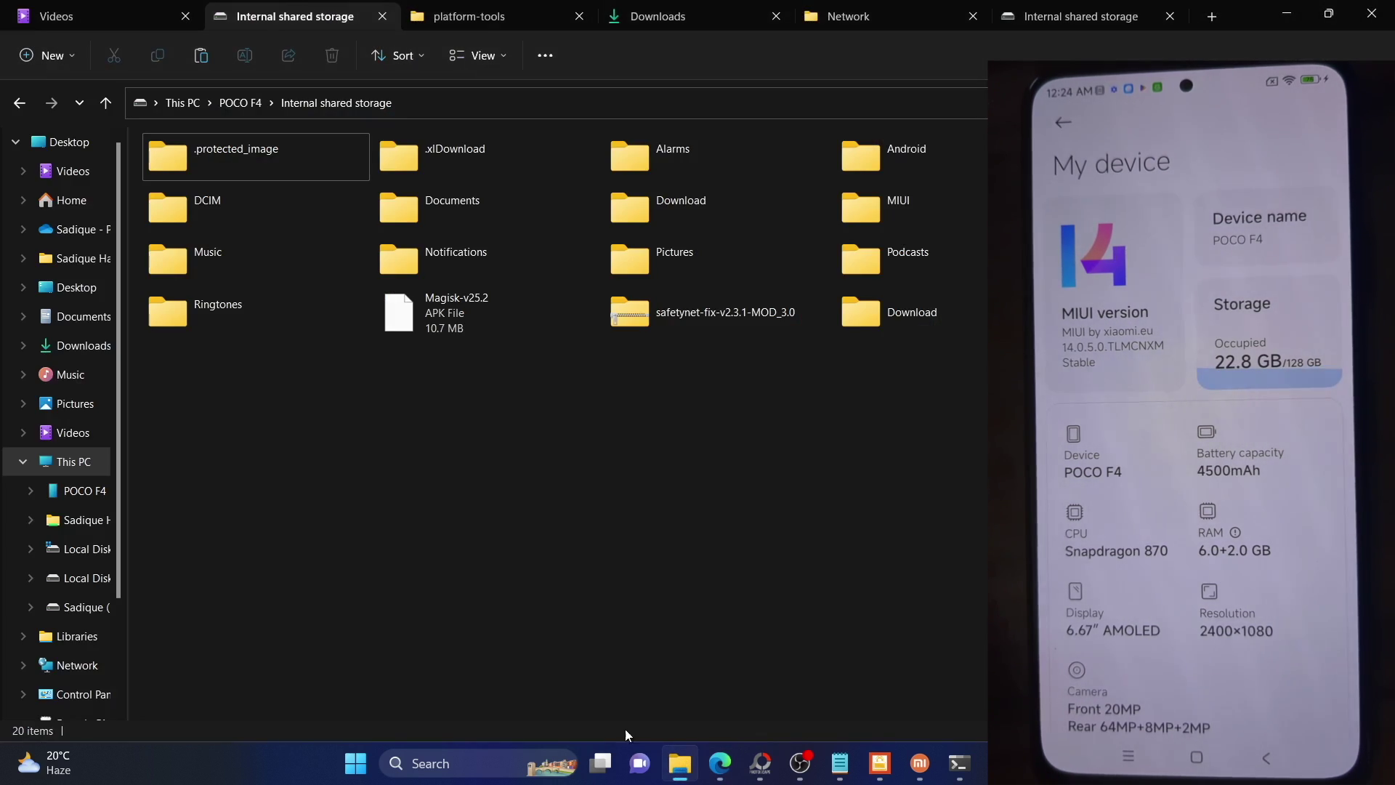
click(446, 16)
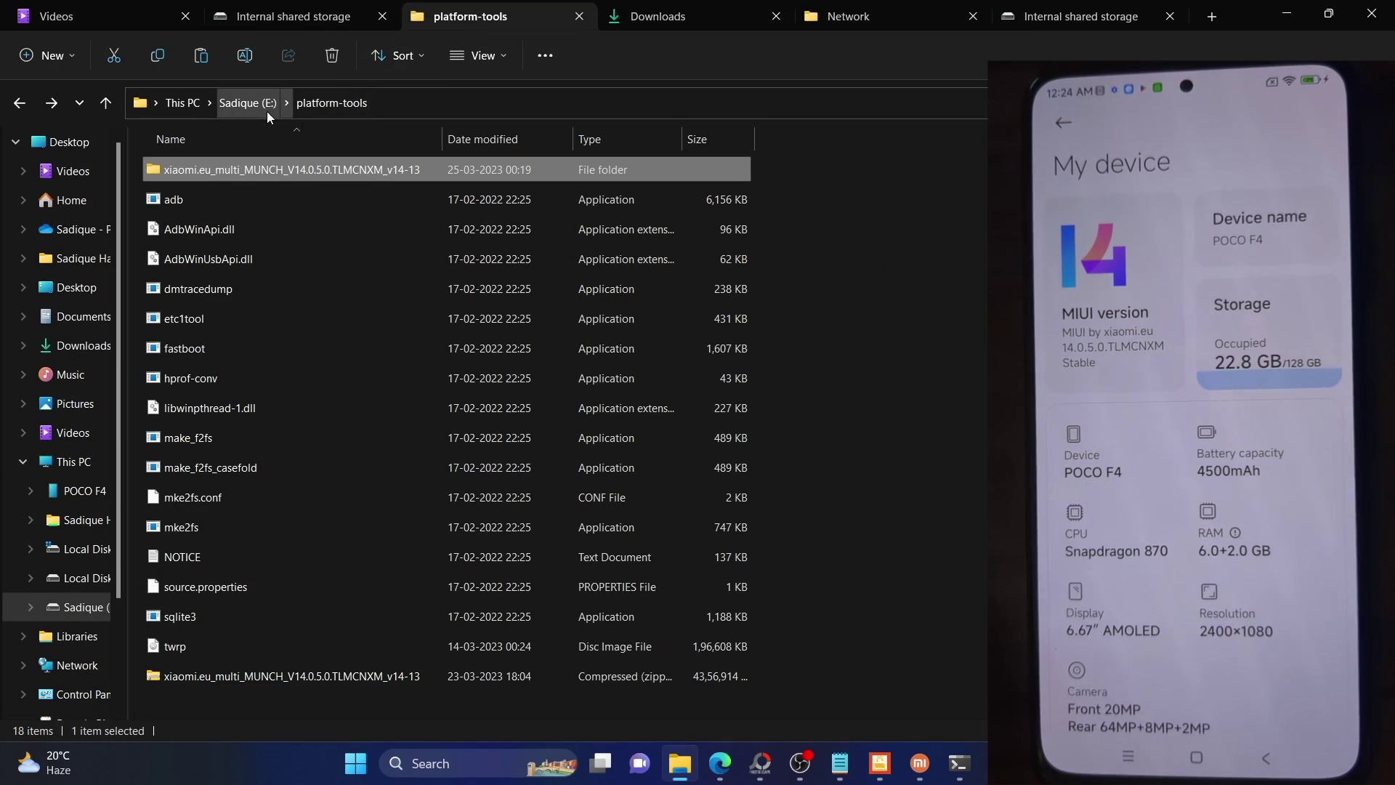
click(960, 363)
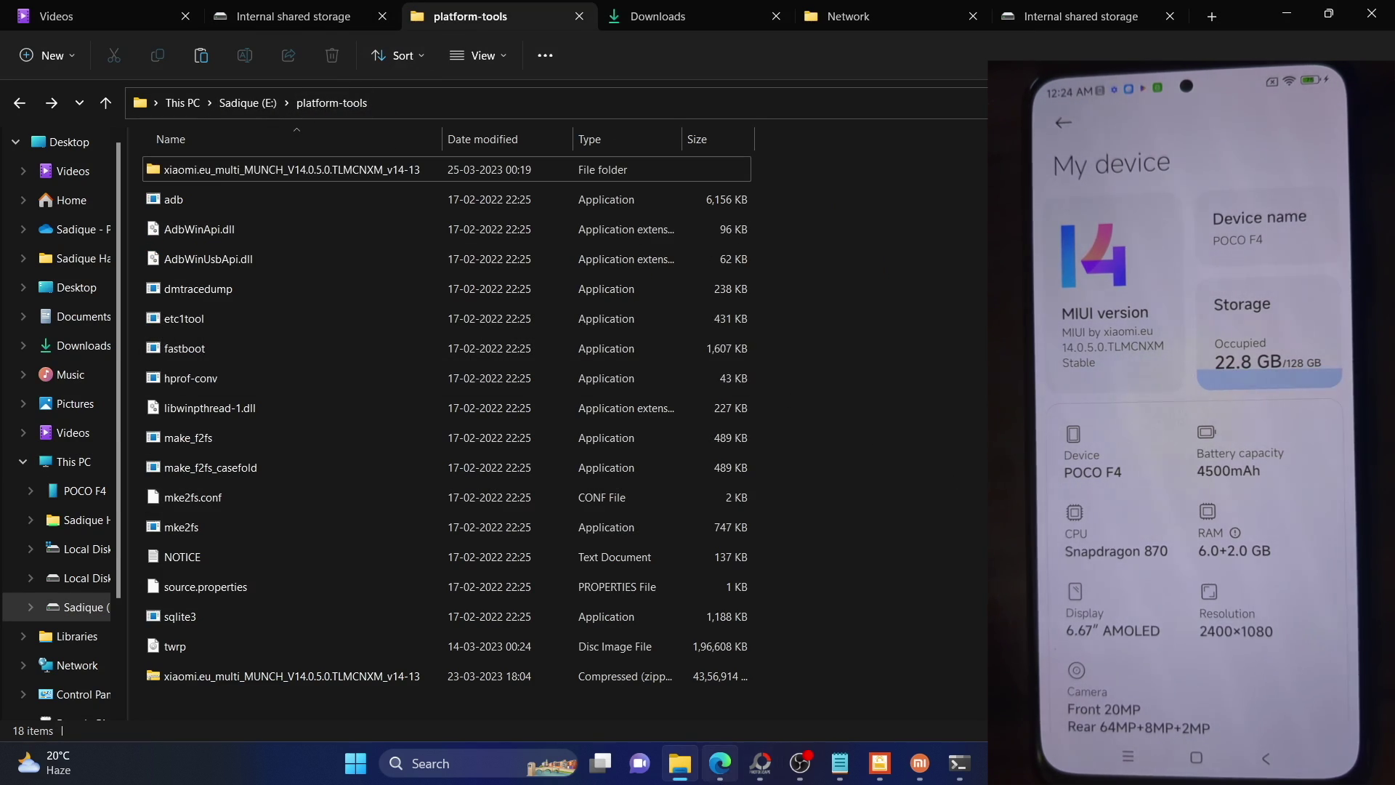
mouse_move(719, 763)
click(663, 655)
scroll(629, 491, down, 1)
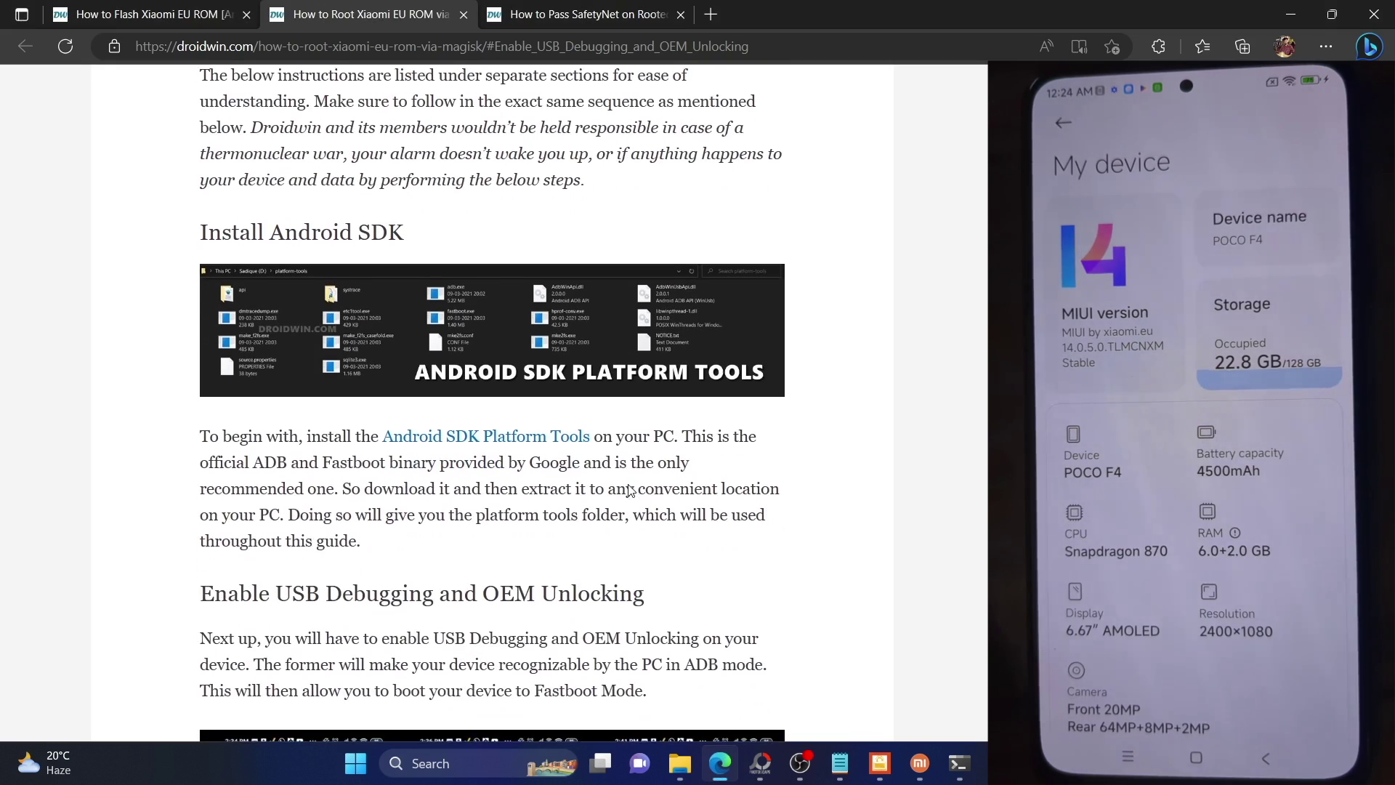
Step: Review the guide's USB Debugging section, then bring up the phone's storage listing
scroll(629, 487, down, 1)
scroll(629, 483, up, 1)
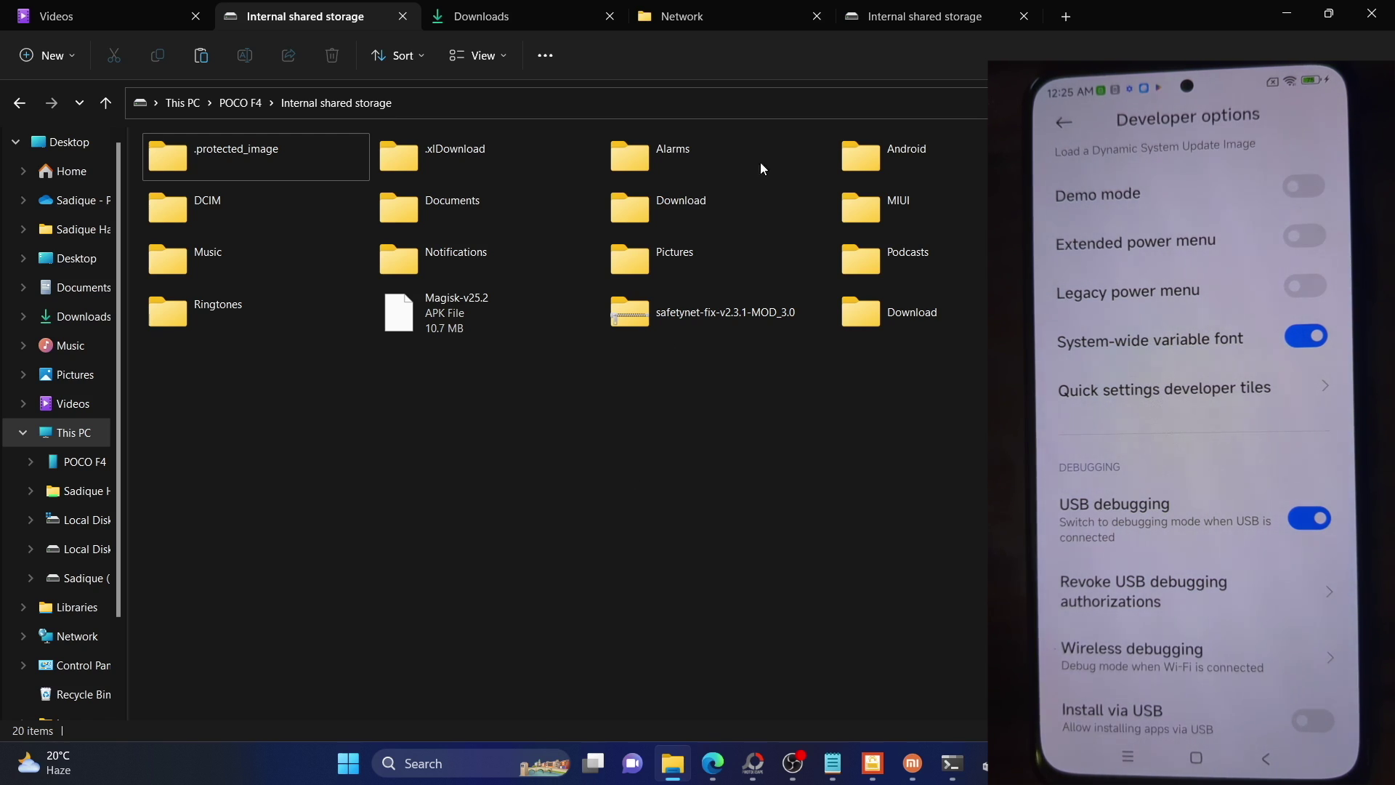
click(898, 8)
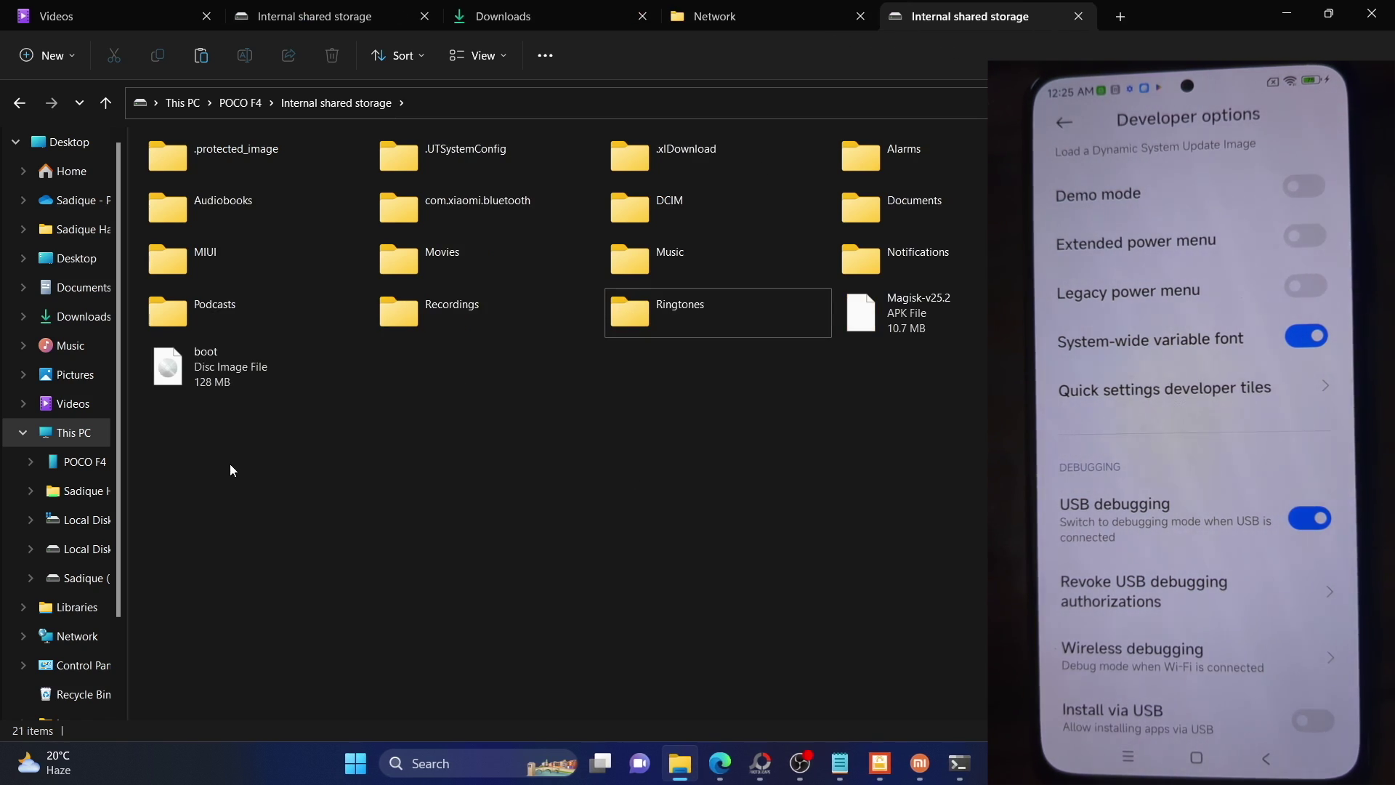
Step: Open a command prompt in E:\platform-tools via the address bar and enter adb devices
click(76, 577)
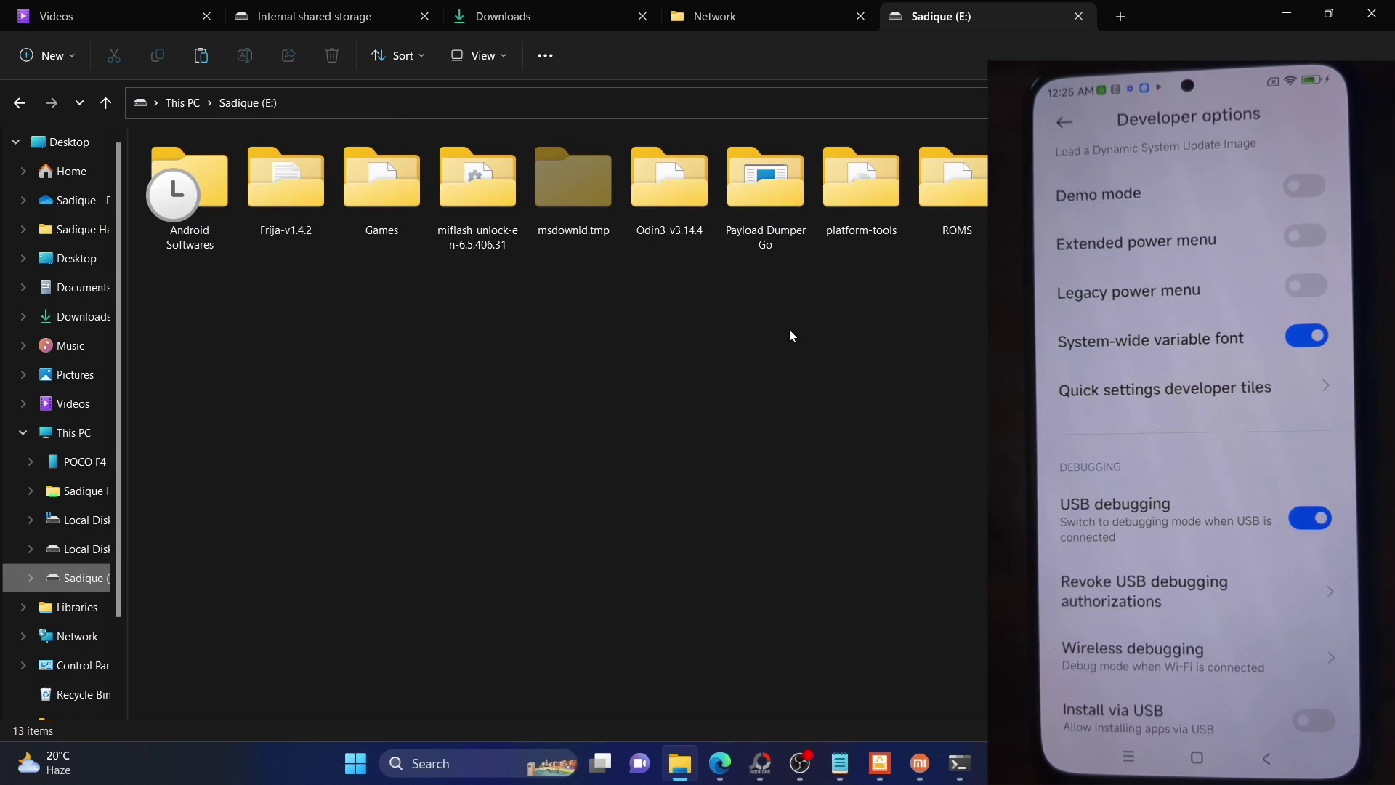
double_click(844, 191)
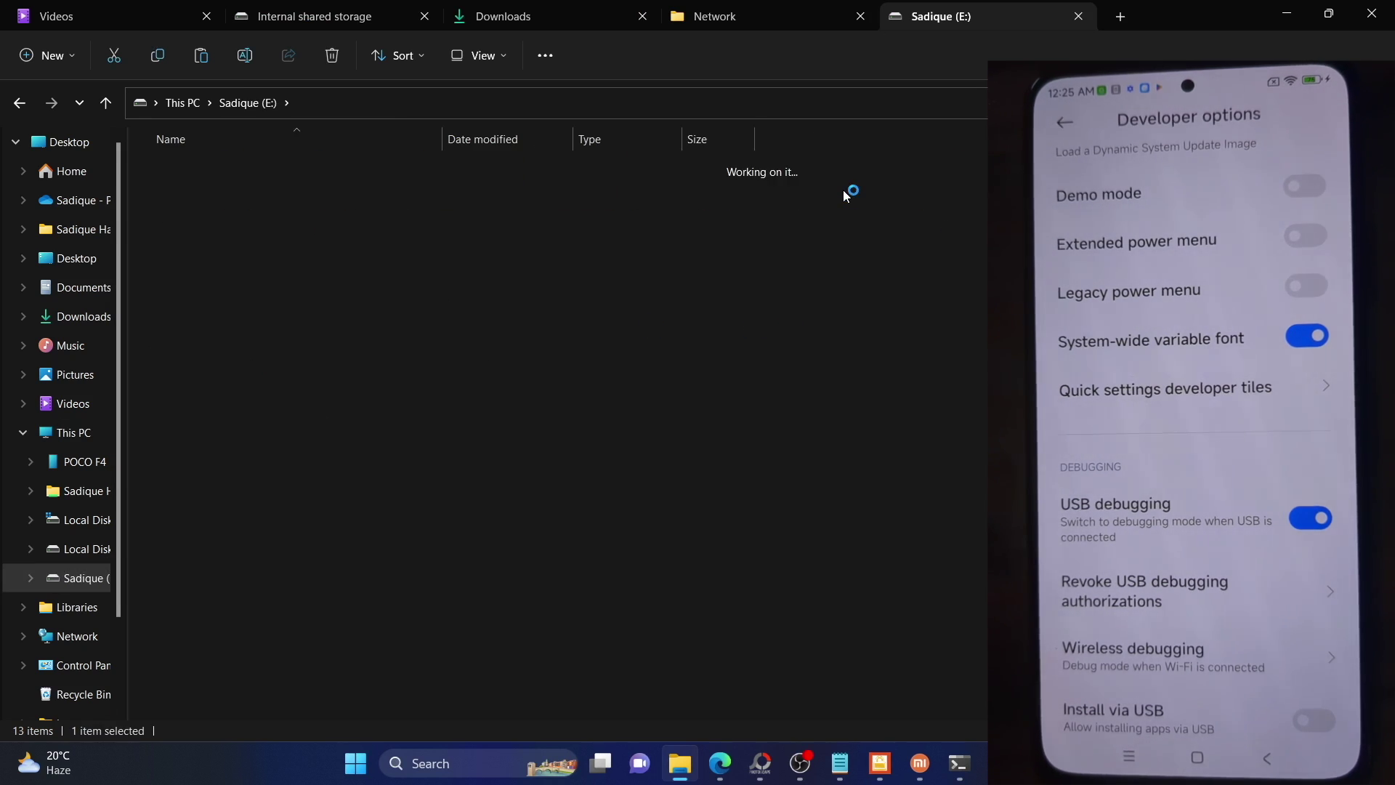
click(636, 100)
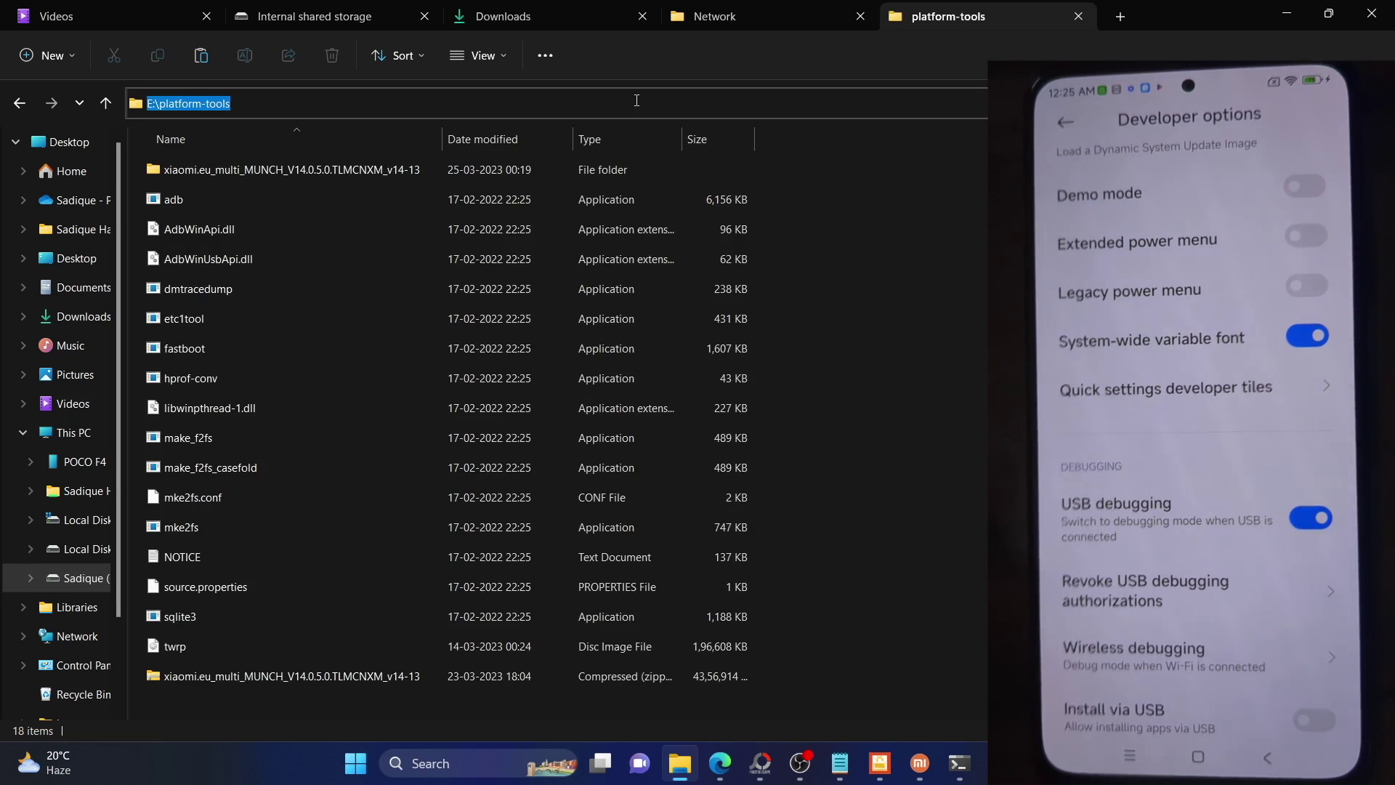
text(cmd)
key(Return)
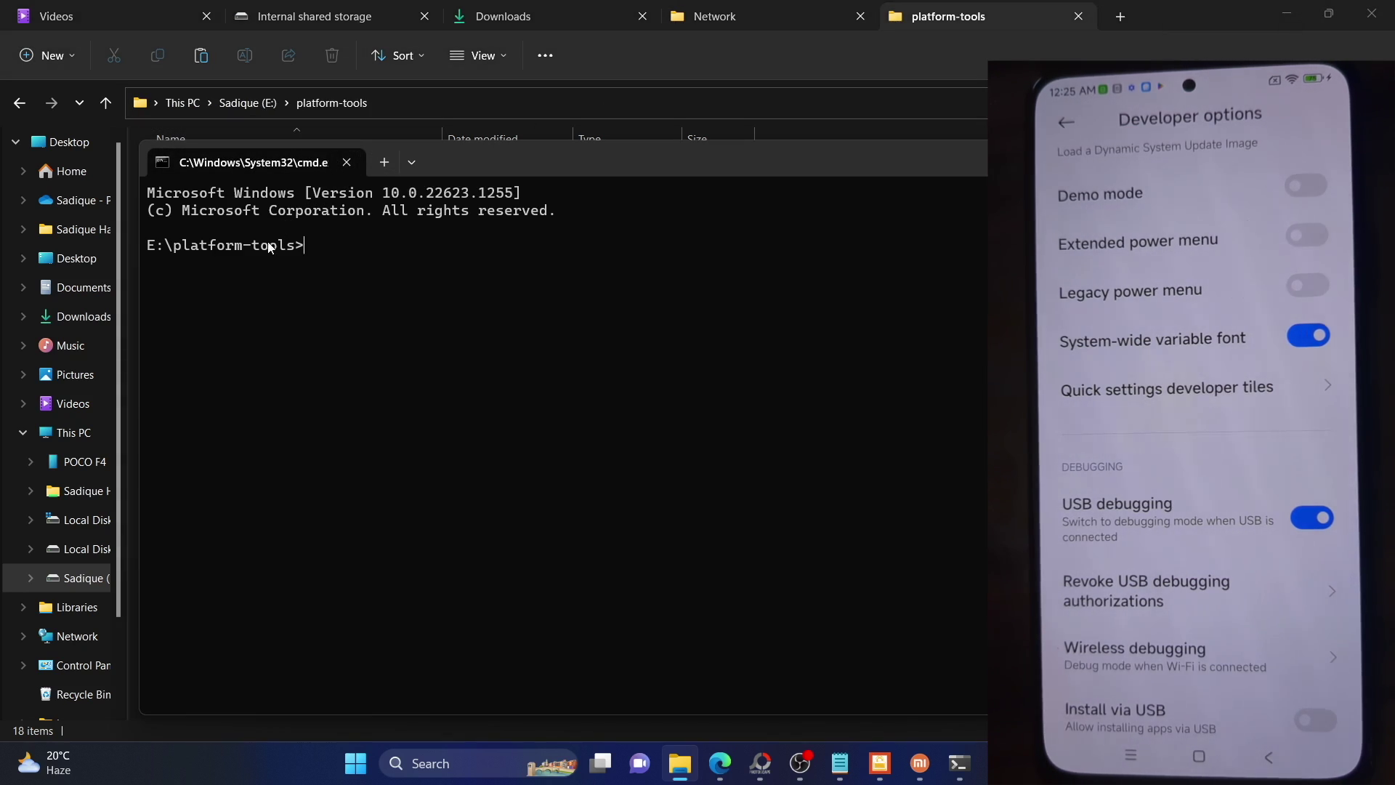
text(adb devices)
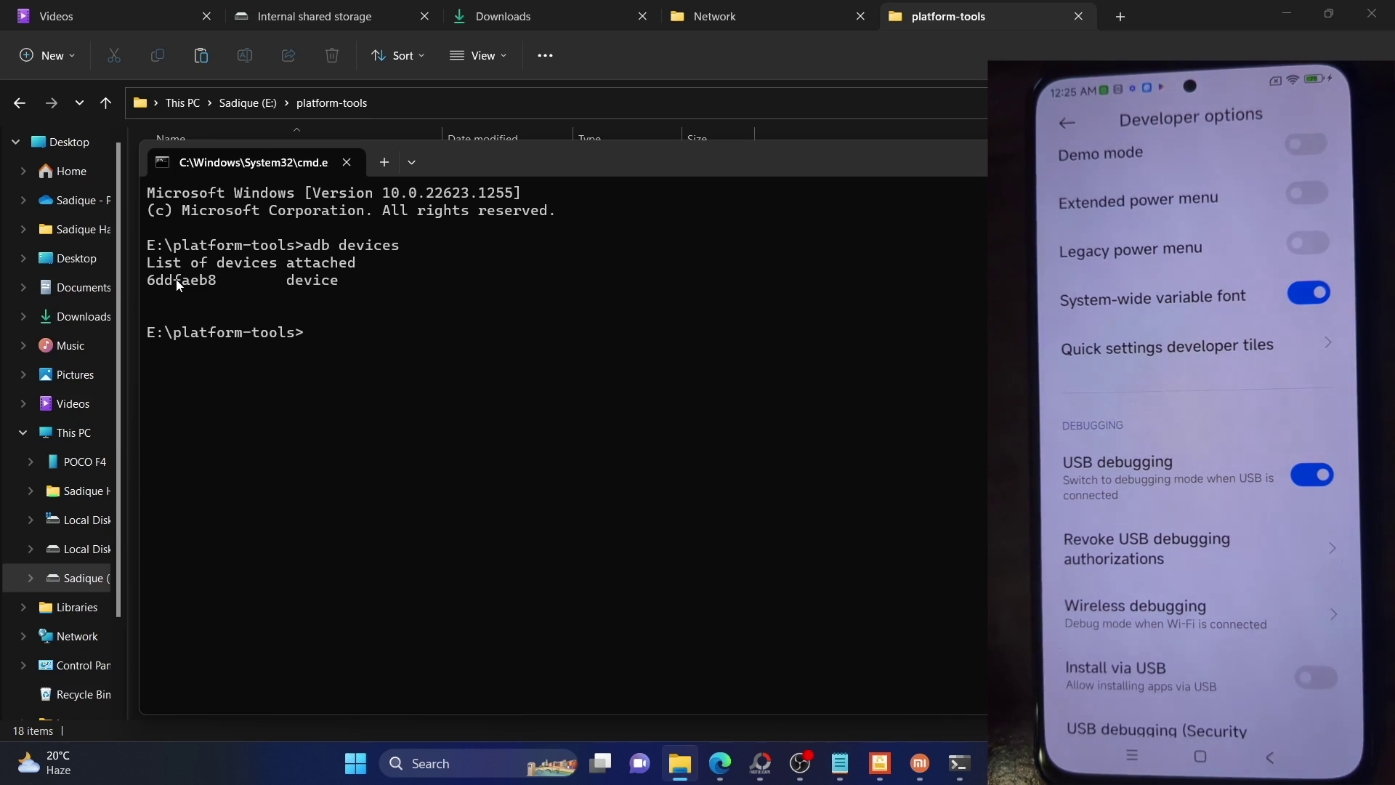
Step: Copy the attached phone's device line from the adb devices output, then return to Edge
triple_click(175, 280)
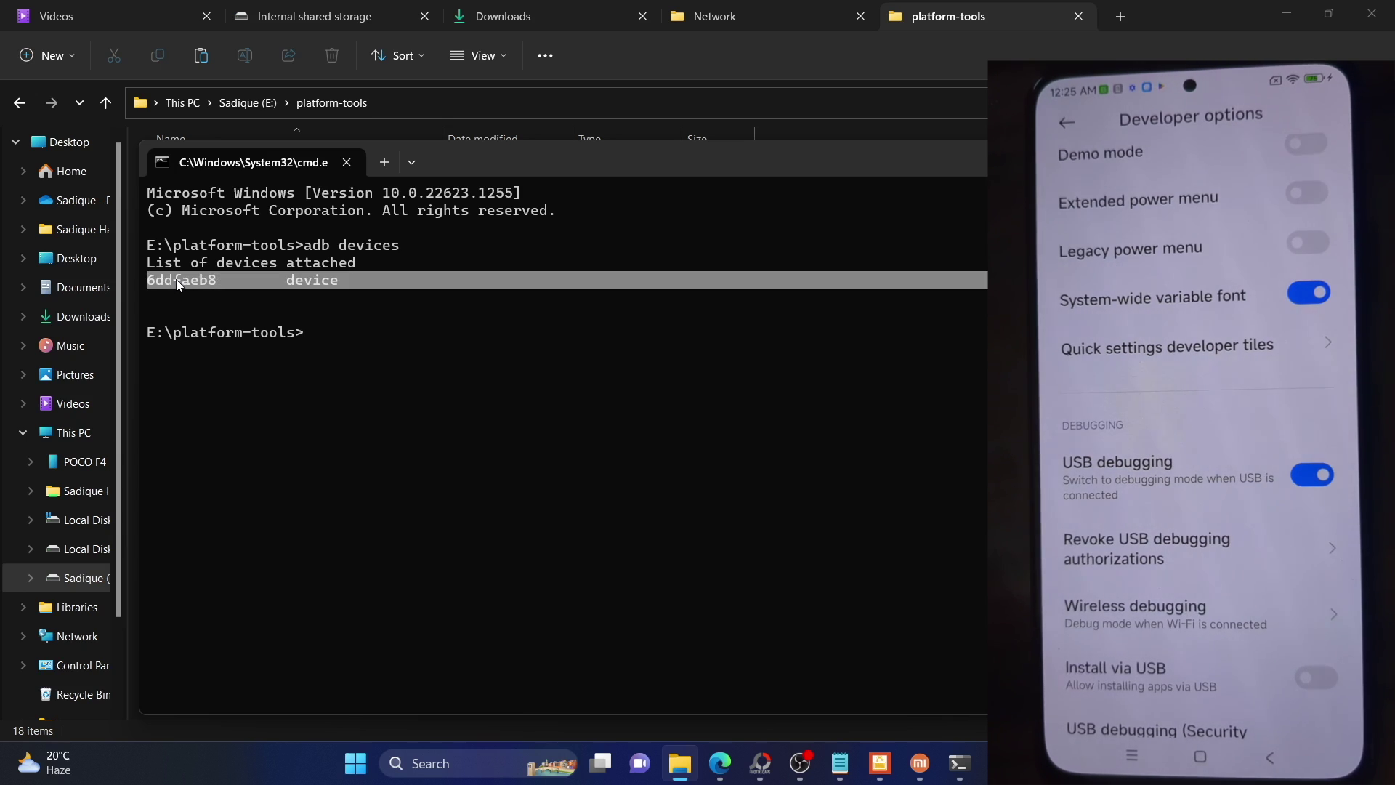
right_click(175, 280)
click(720, 763)
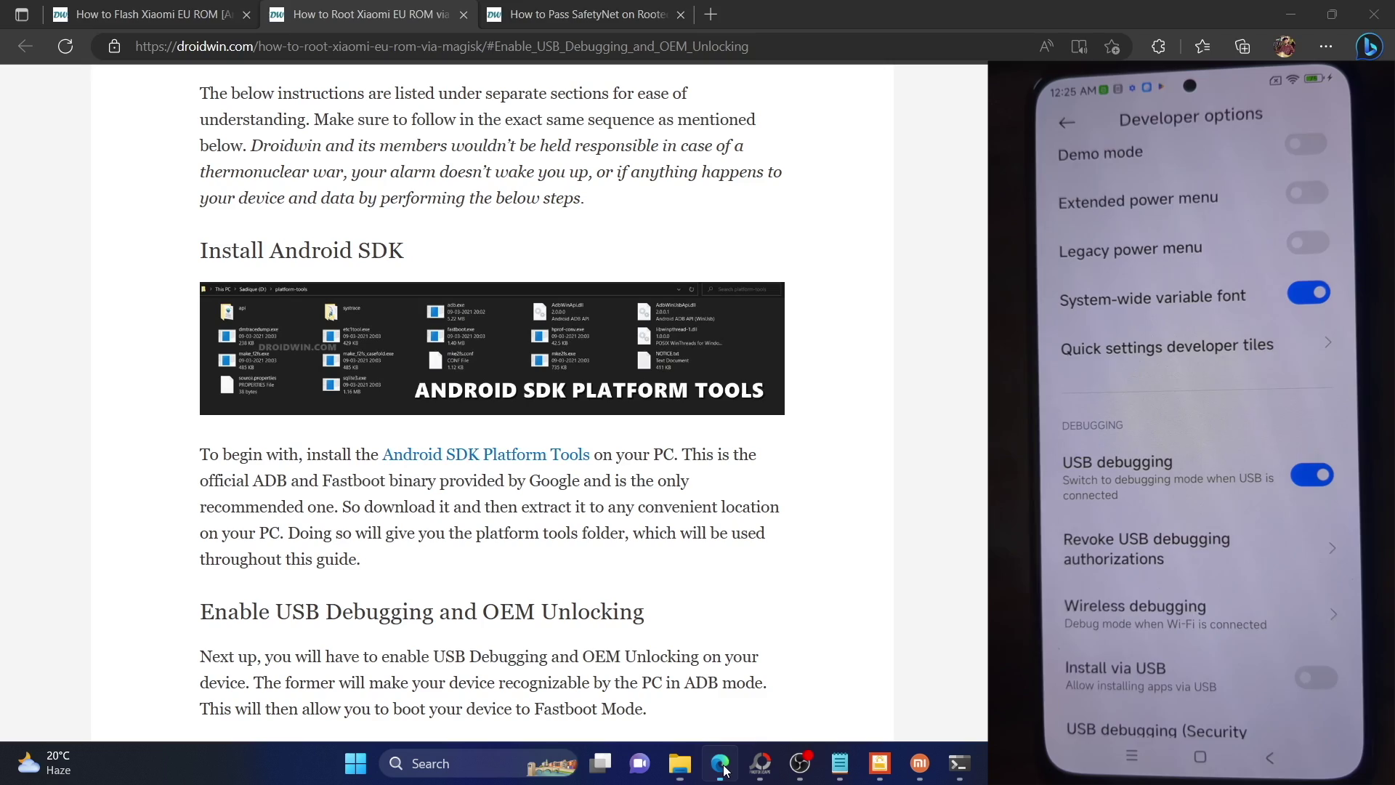
Step: Scroll to Unlock Bootloader on Xiaomi and check Mi Unlock reports 'Unlocked successfully'
scroll(544, 474, down, 8)
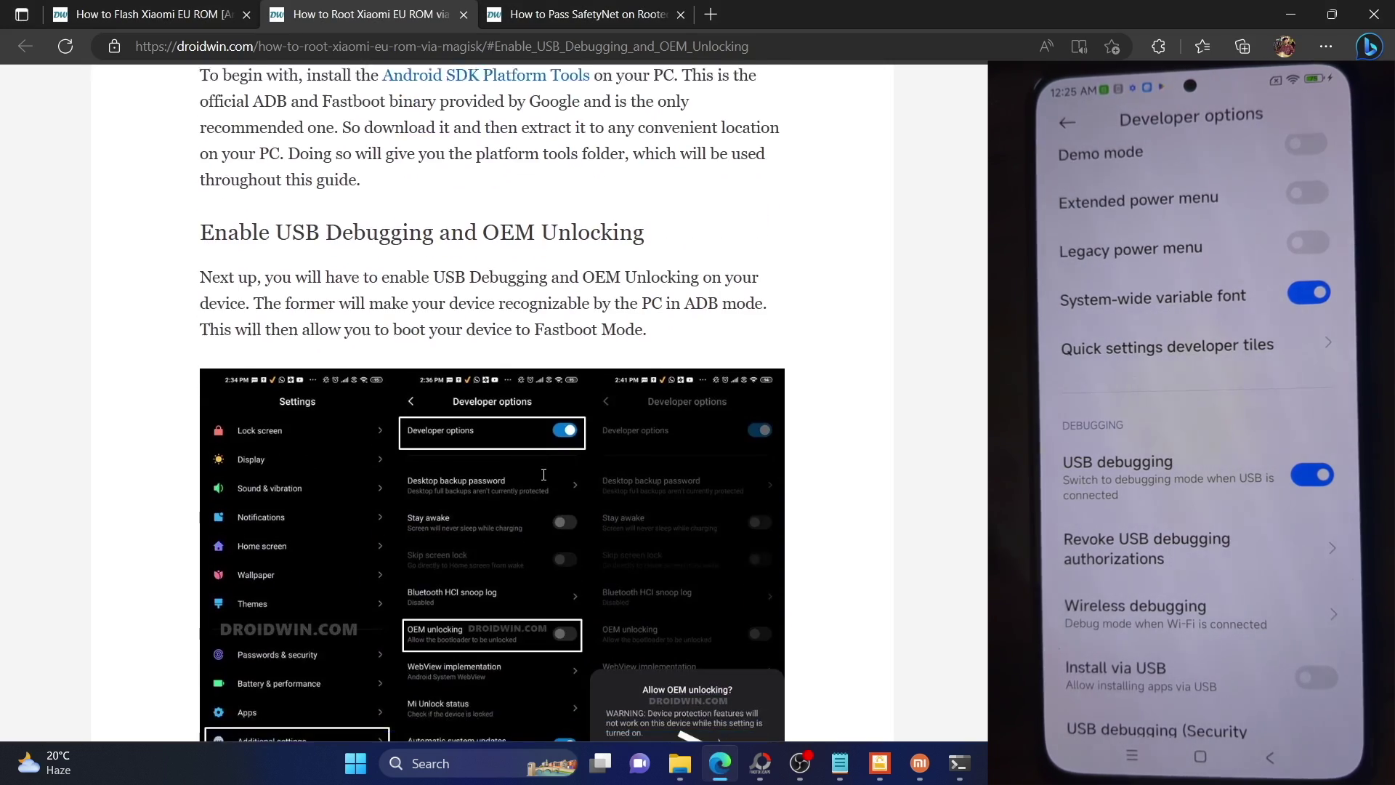
scroll(542, 451, down, 1)
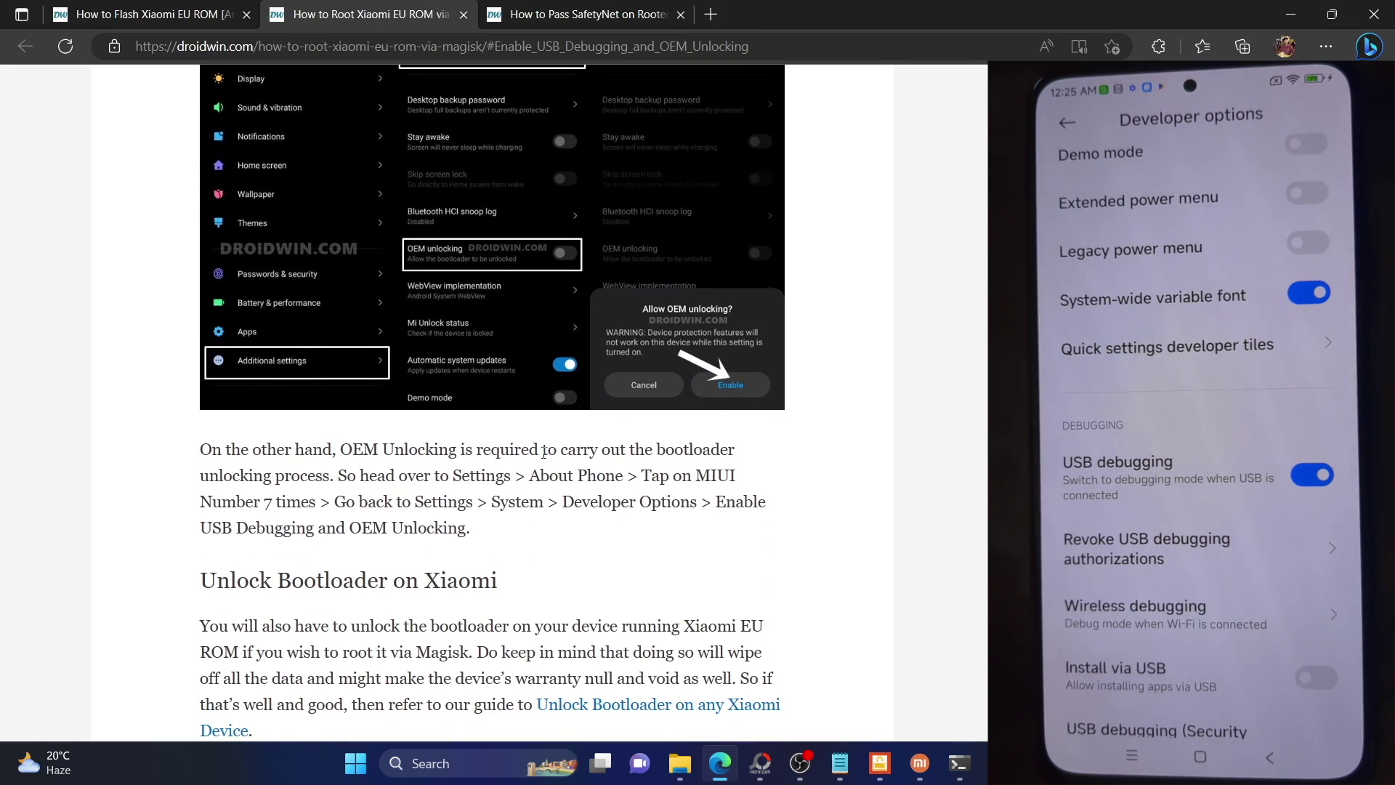
scroll(543, 451, down, 1)
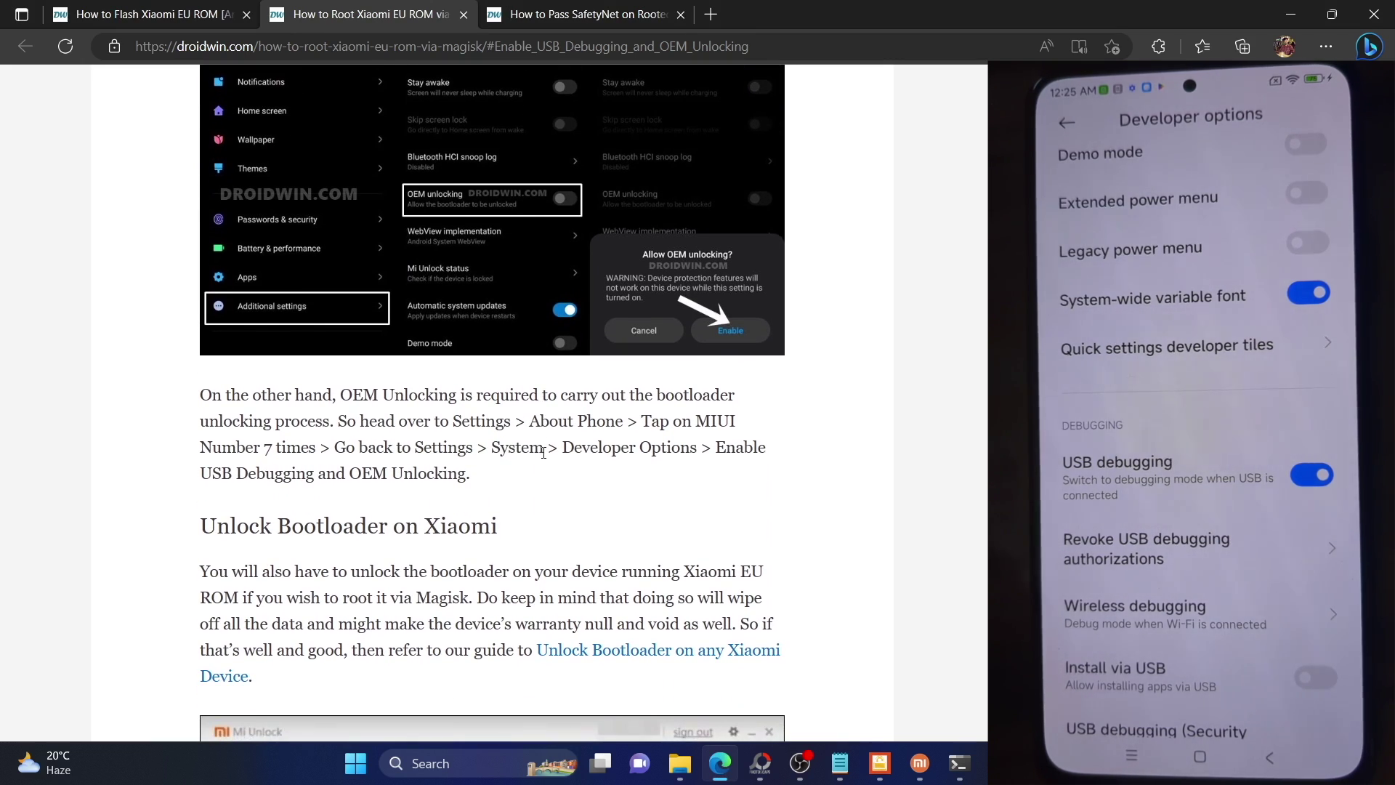
scroll(543, 452, down, 1)
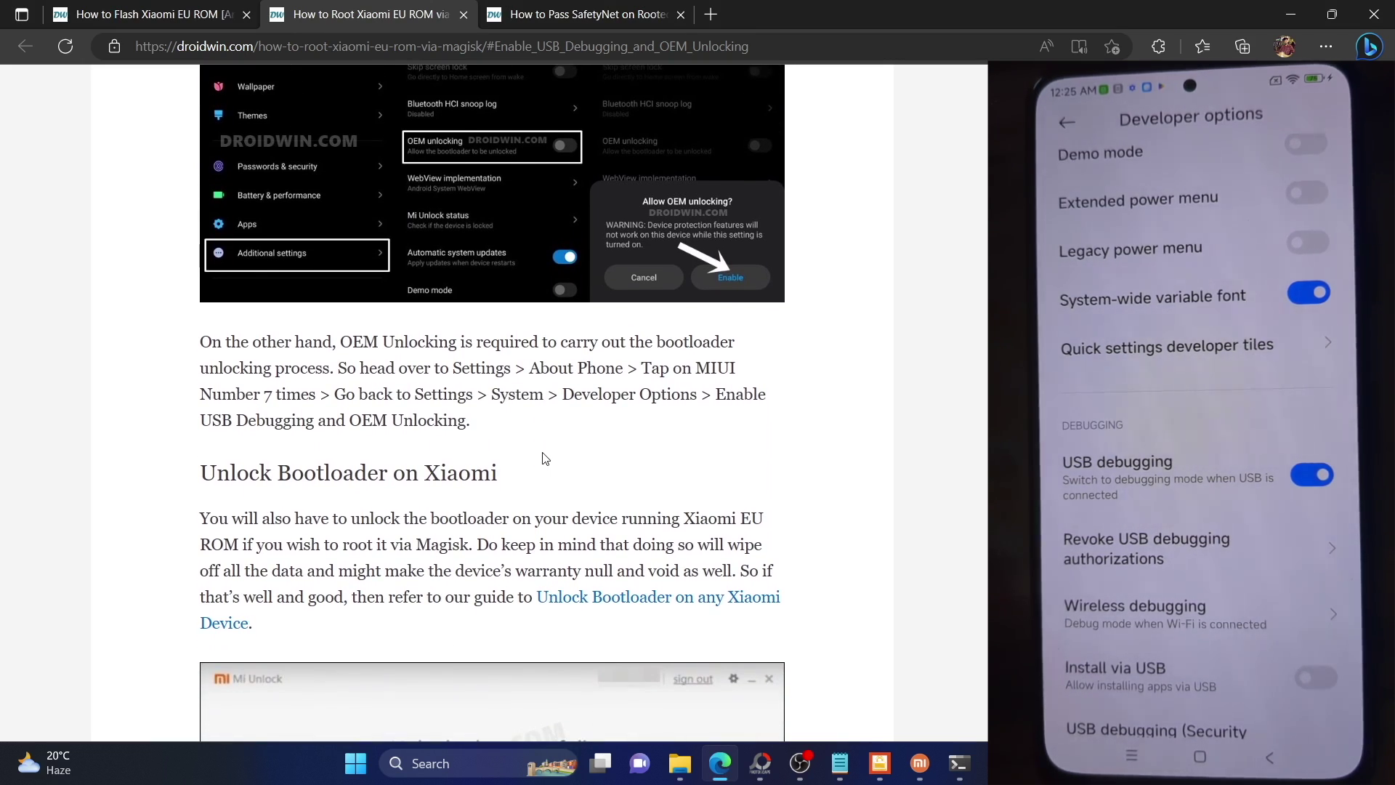
scroll(544, 458, down, 1)
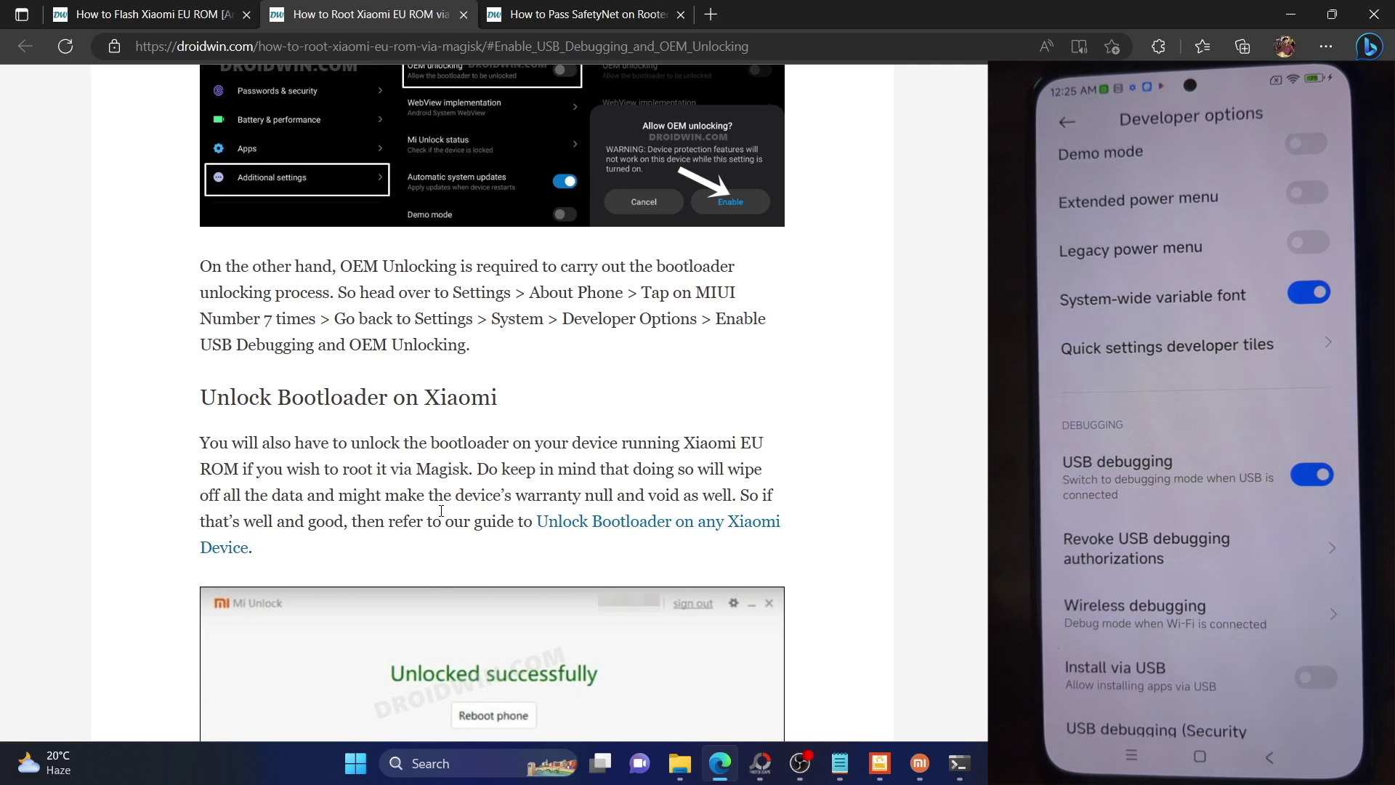
scroll(658, 520, down, 1)
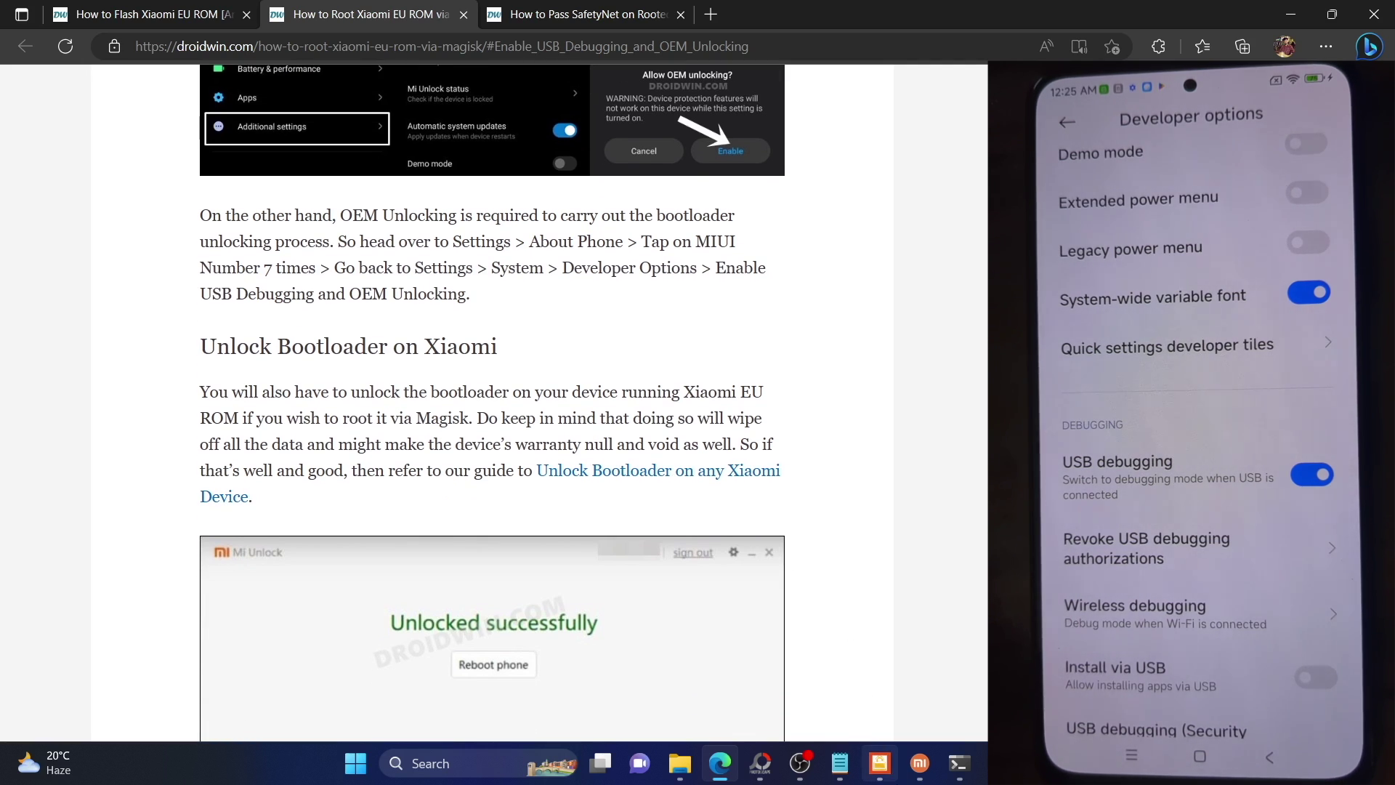
click(879, 763)
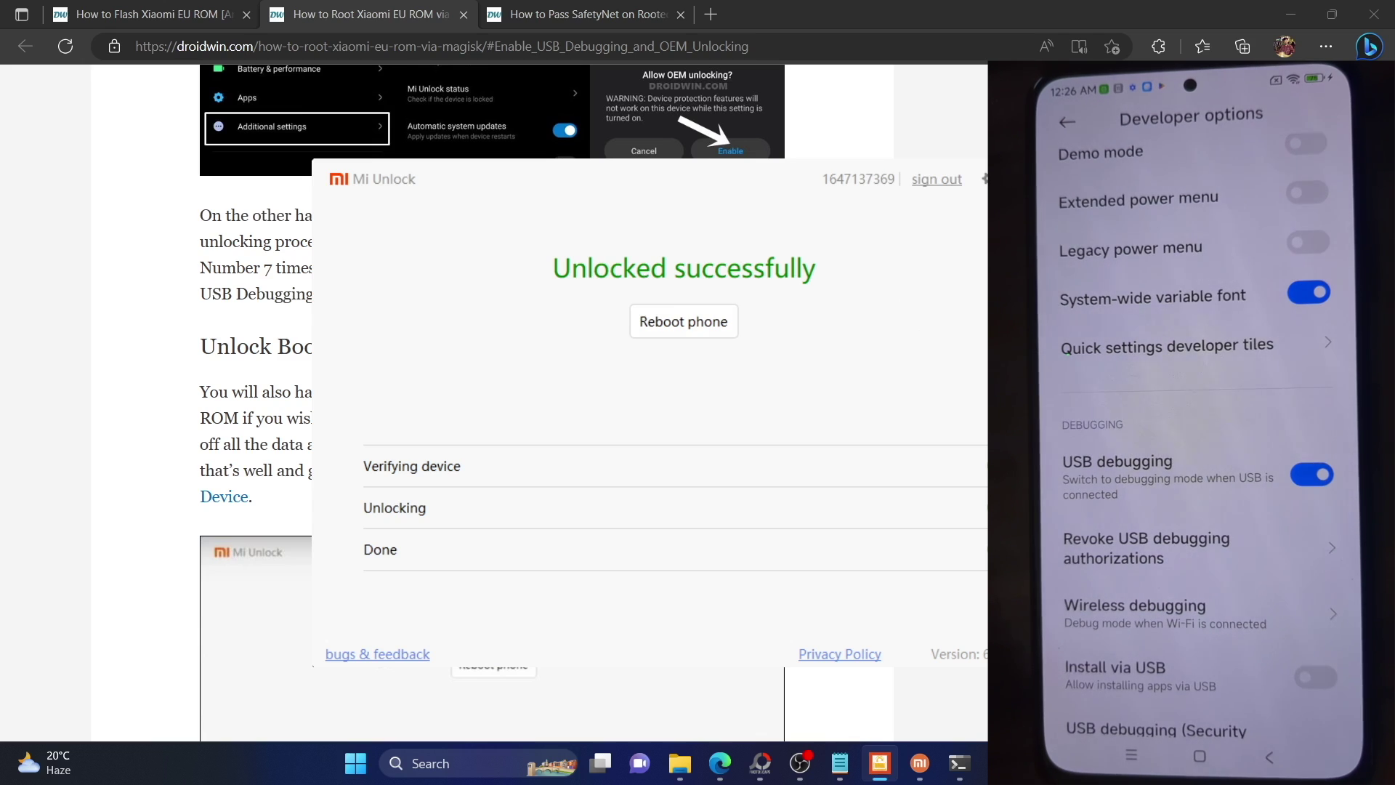
key(alt+Tab)
scroll(585, 298, down, 4)
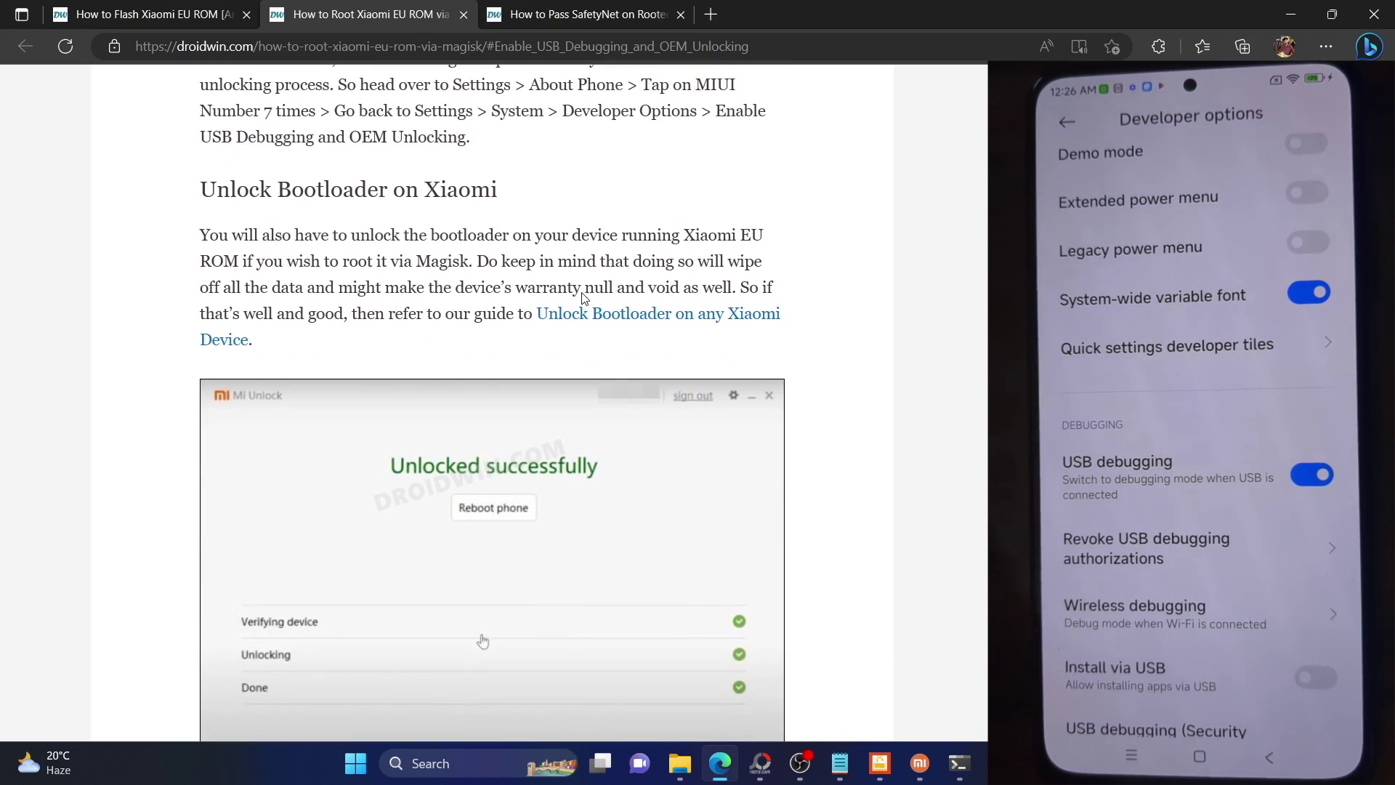
Step: Open the MIUI-STABLE-RELEASES SourceForge link in a new tab and view it
scroll(585, 298, down, 3)
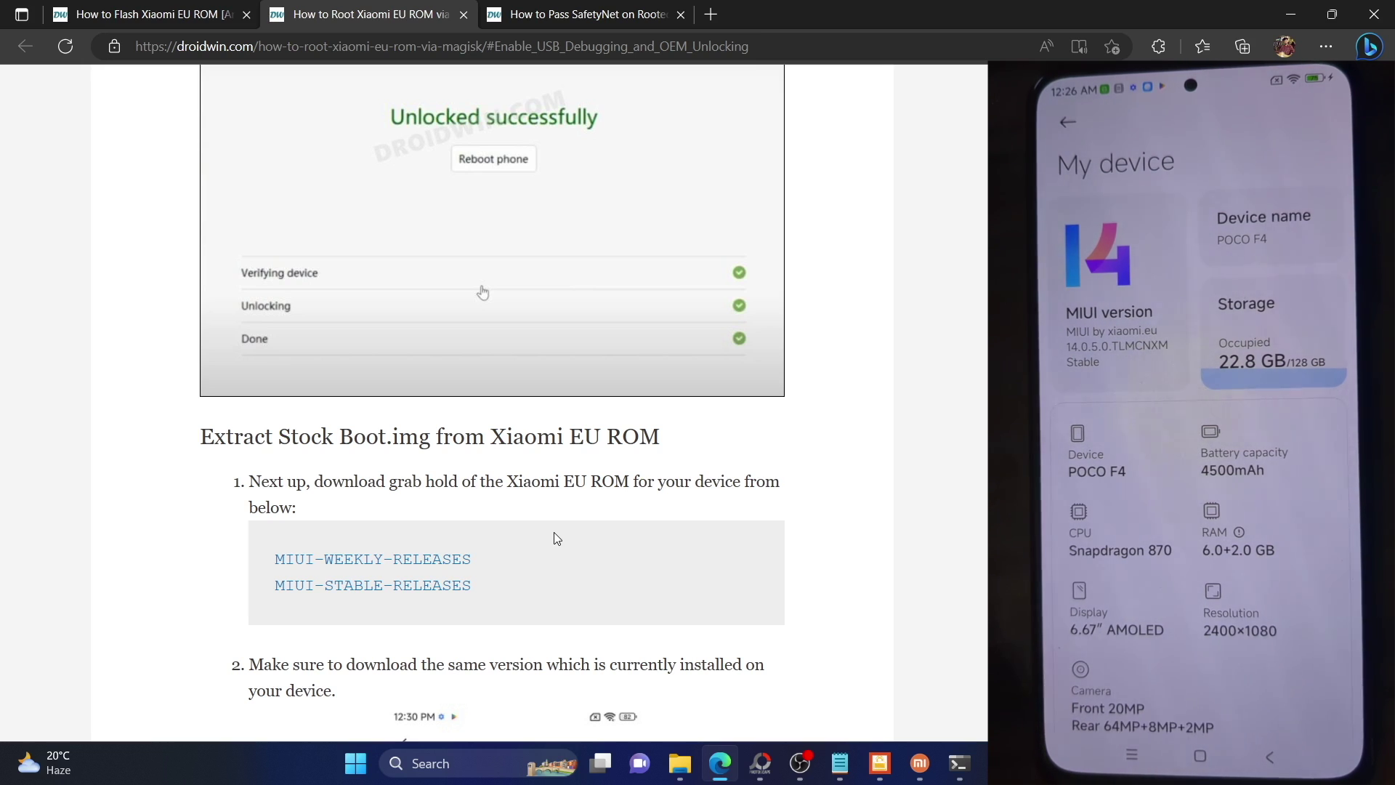
right_click(451, 586)
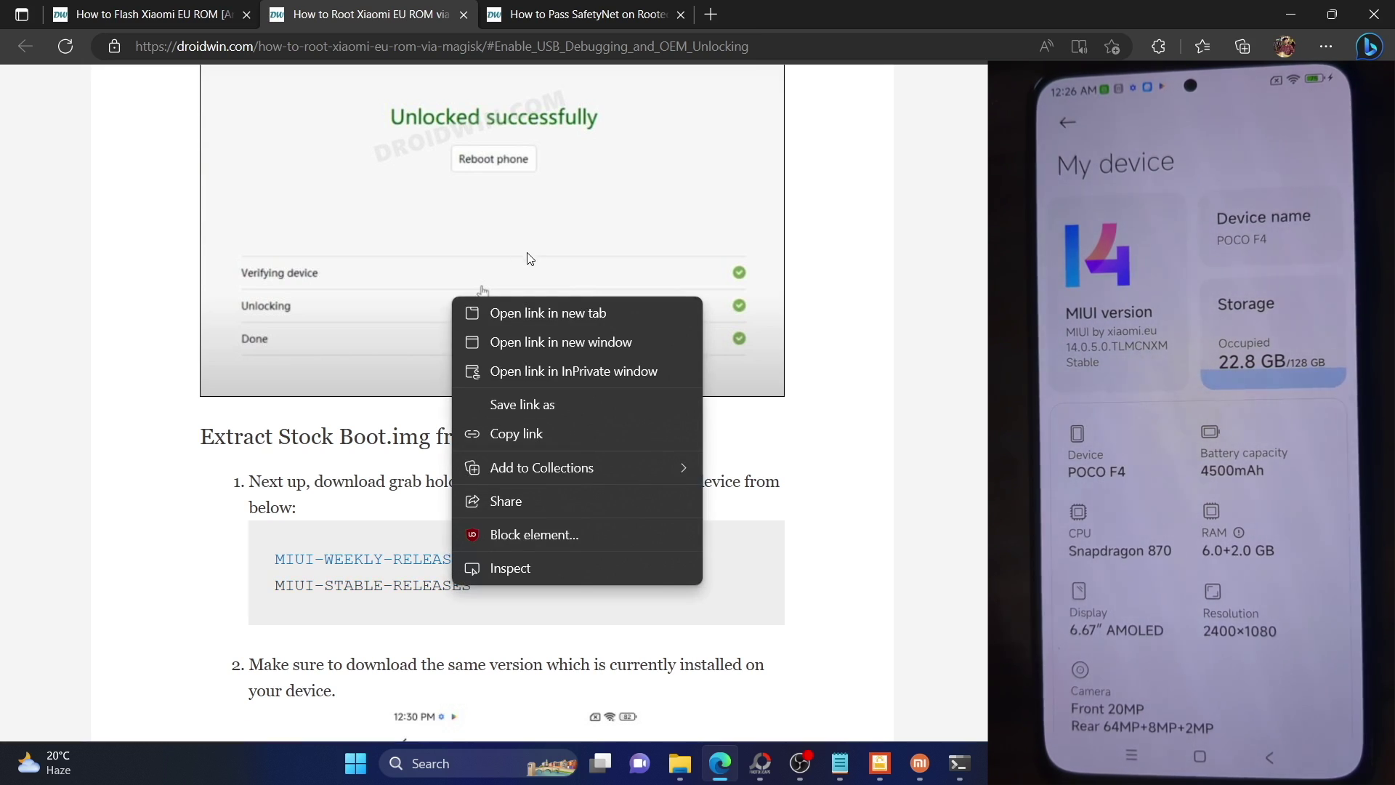
click(517, 312)
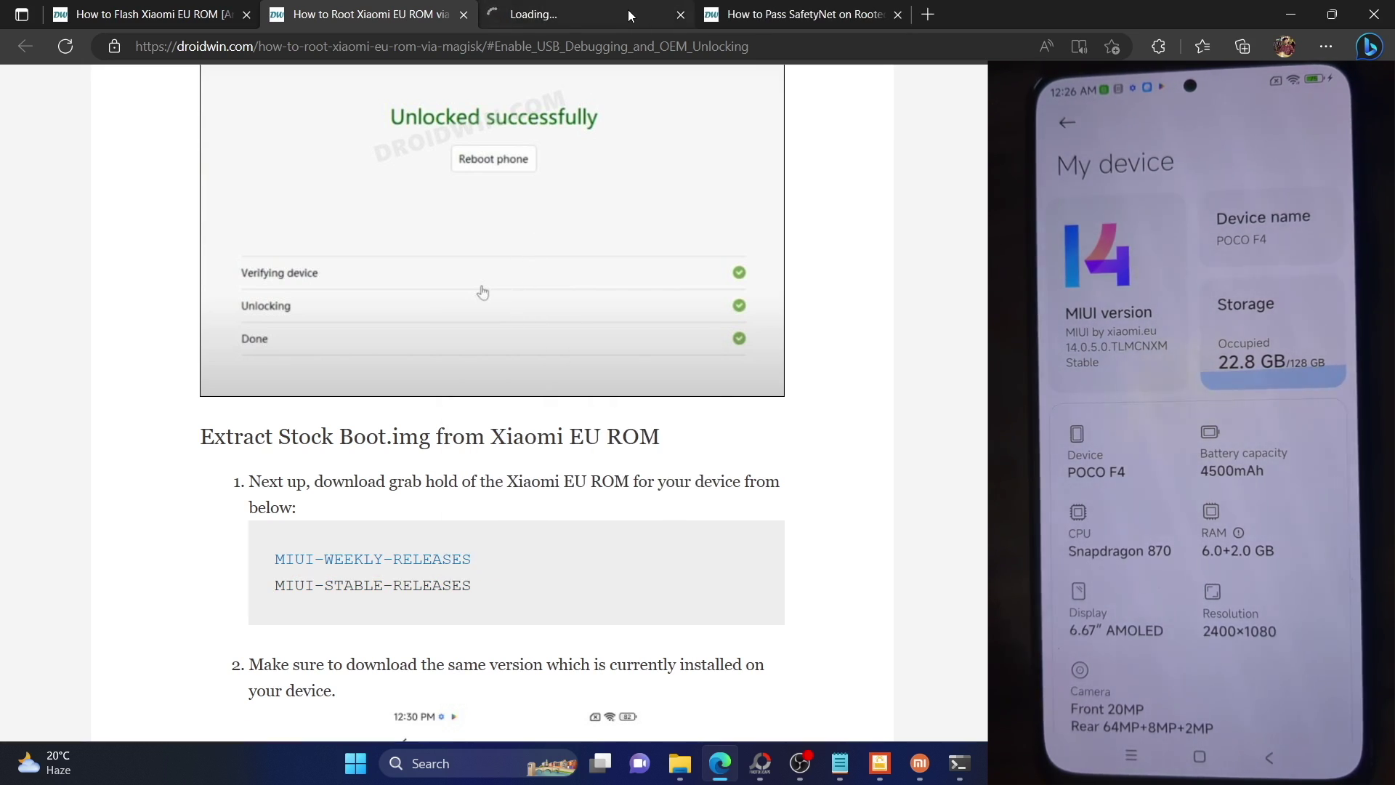
click(628, 10)
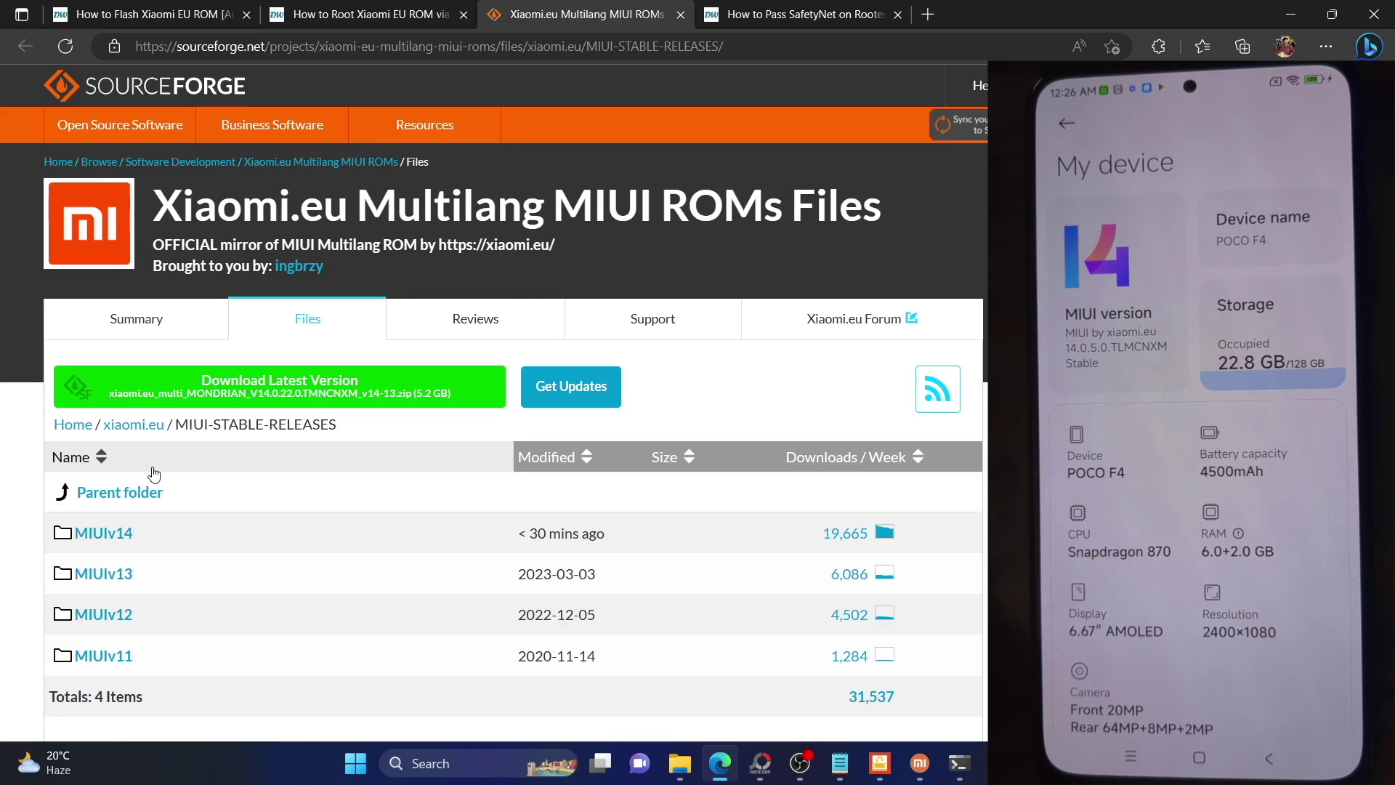
Step: Open the MIUIv14 folder and search the page for 'munch' to find the MUNCH V14.0.5.0 zip
click(98, 536)
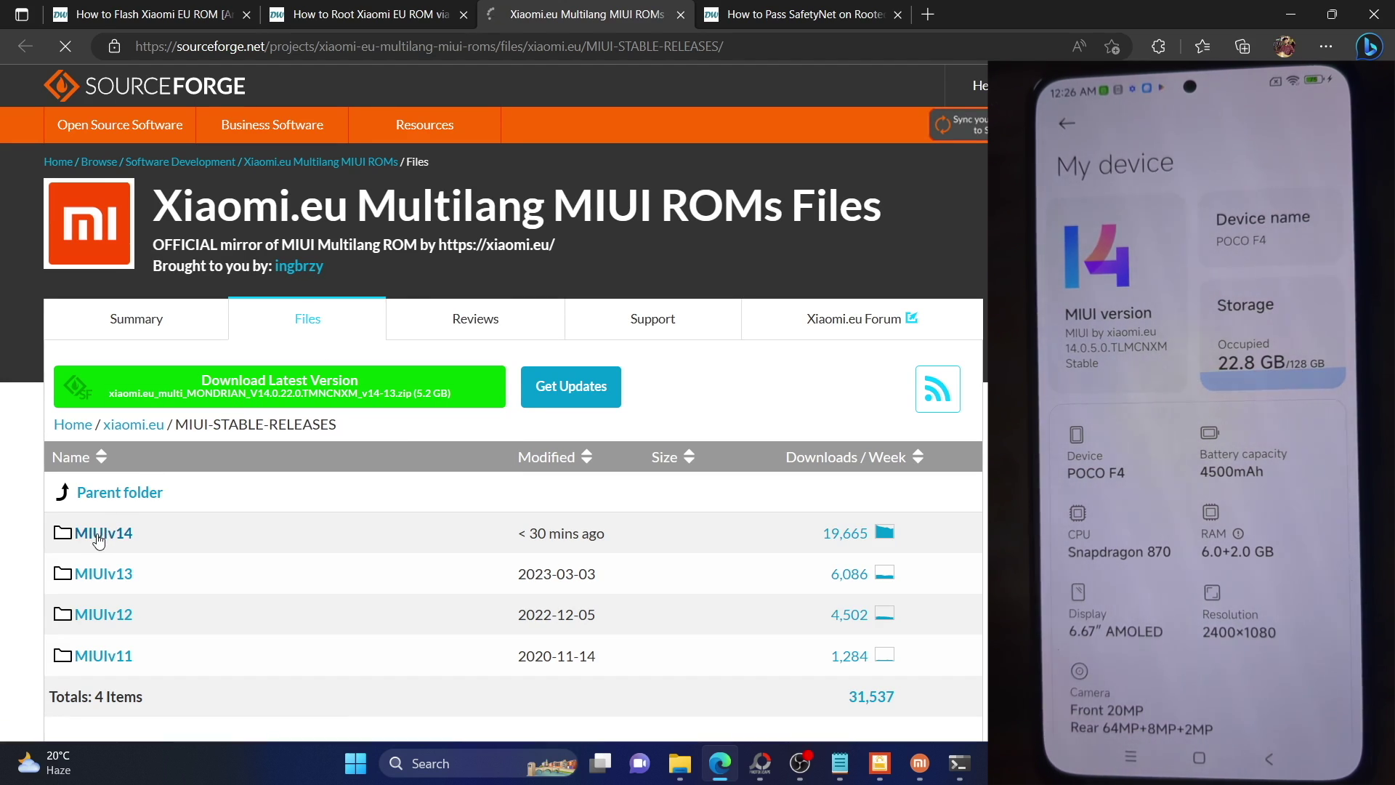
key(ctrl+f)
text(m)
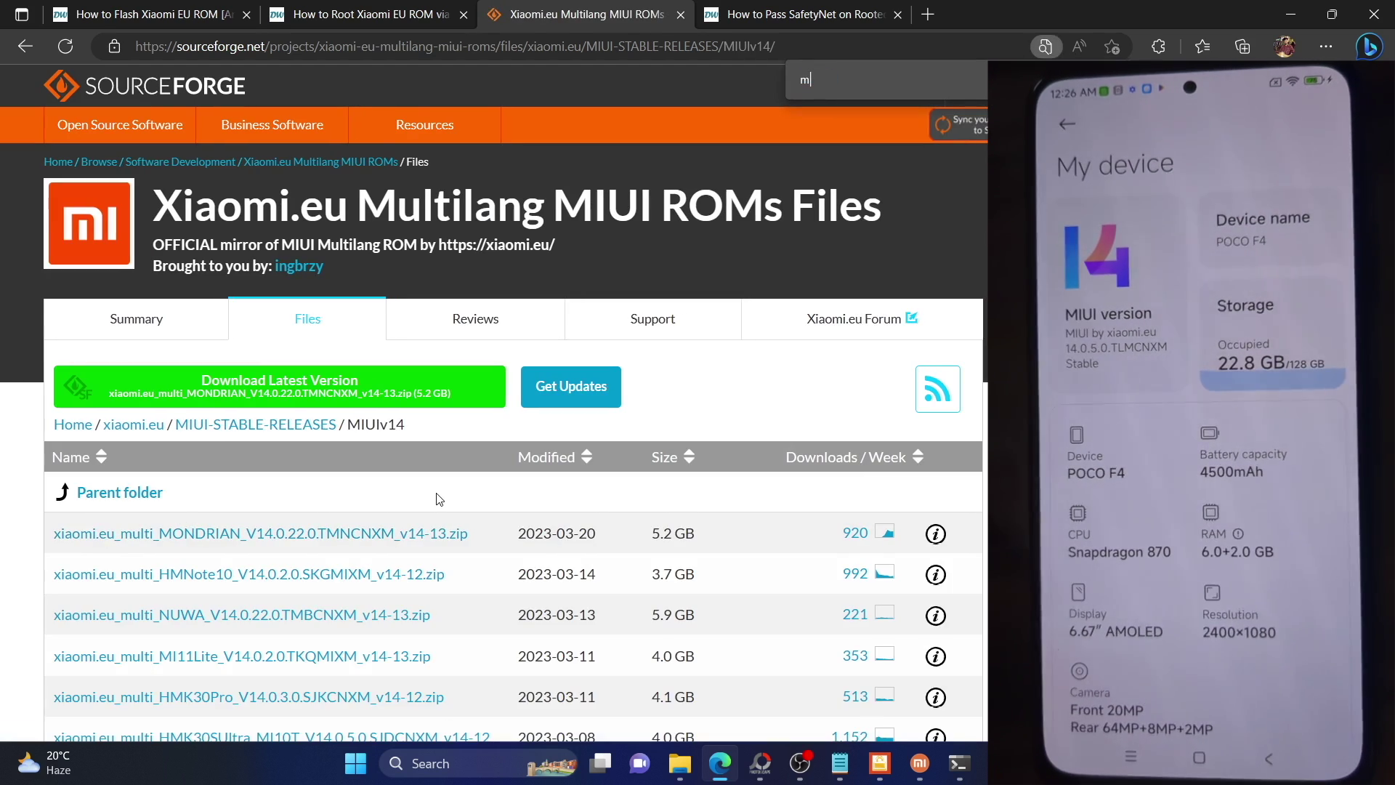
text(unch)
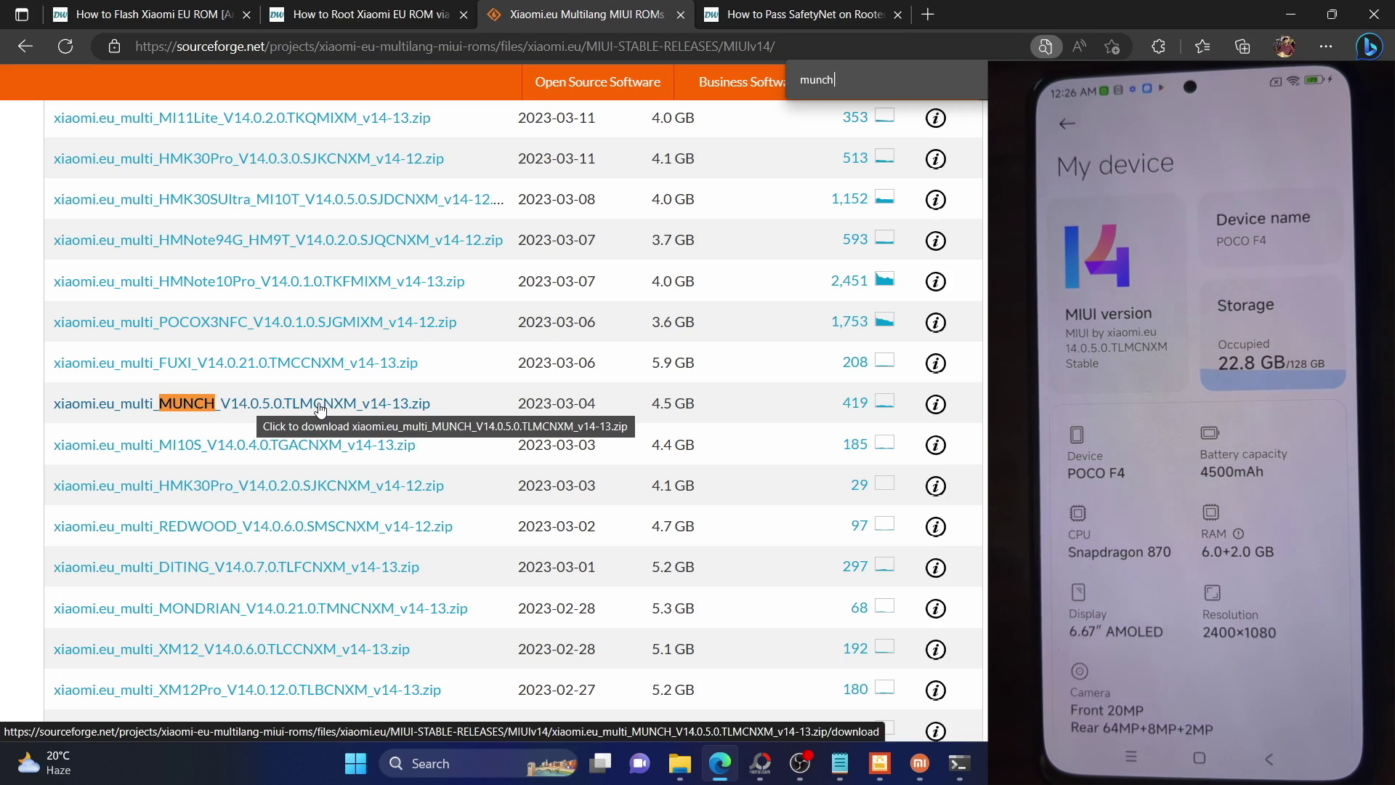
click(685, 767)
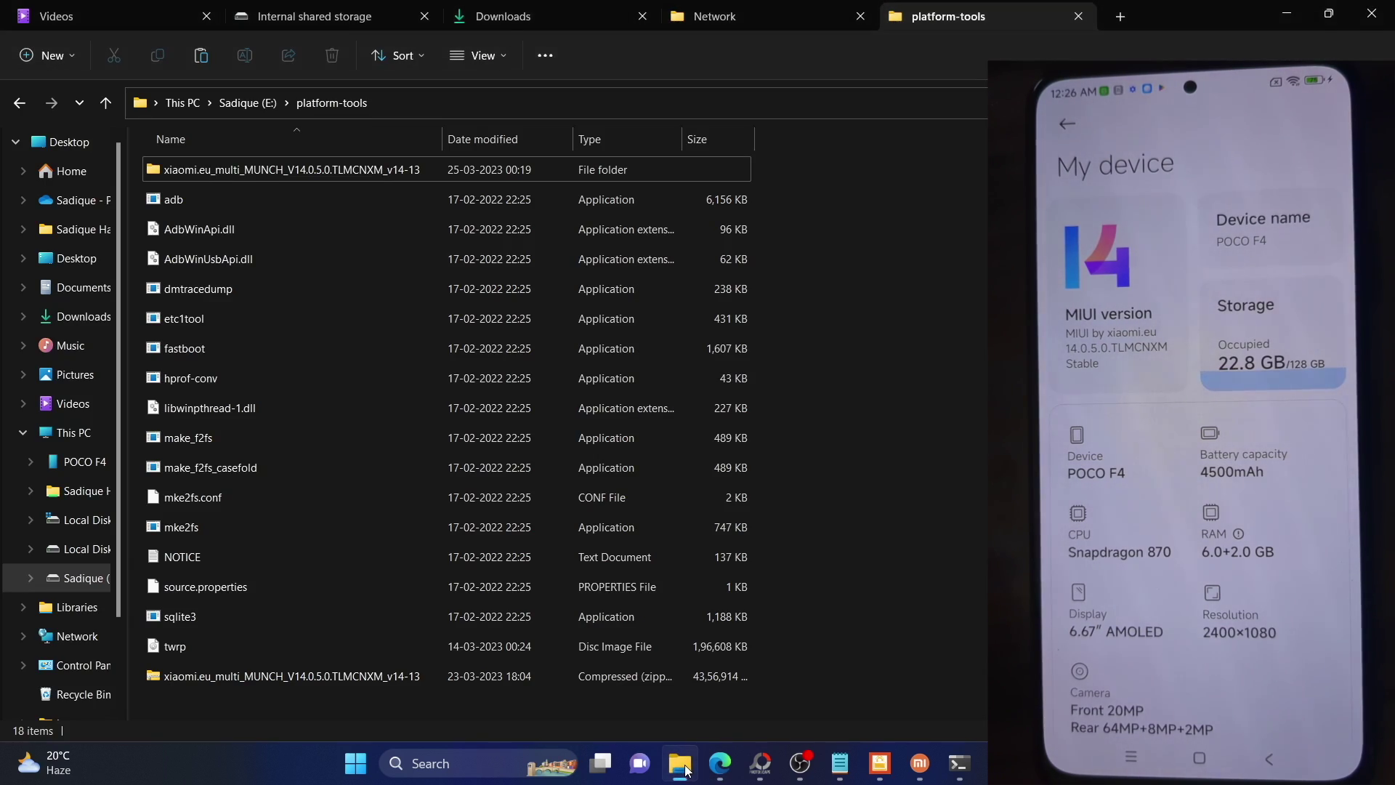
Step: Select boot.img inside the extracted xiaomi.eu ROM folder's images subfolder
click(195, 677)
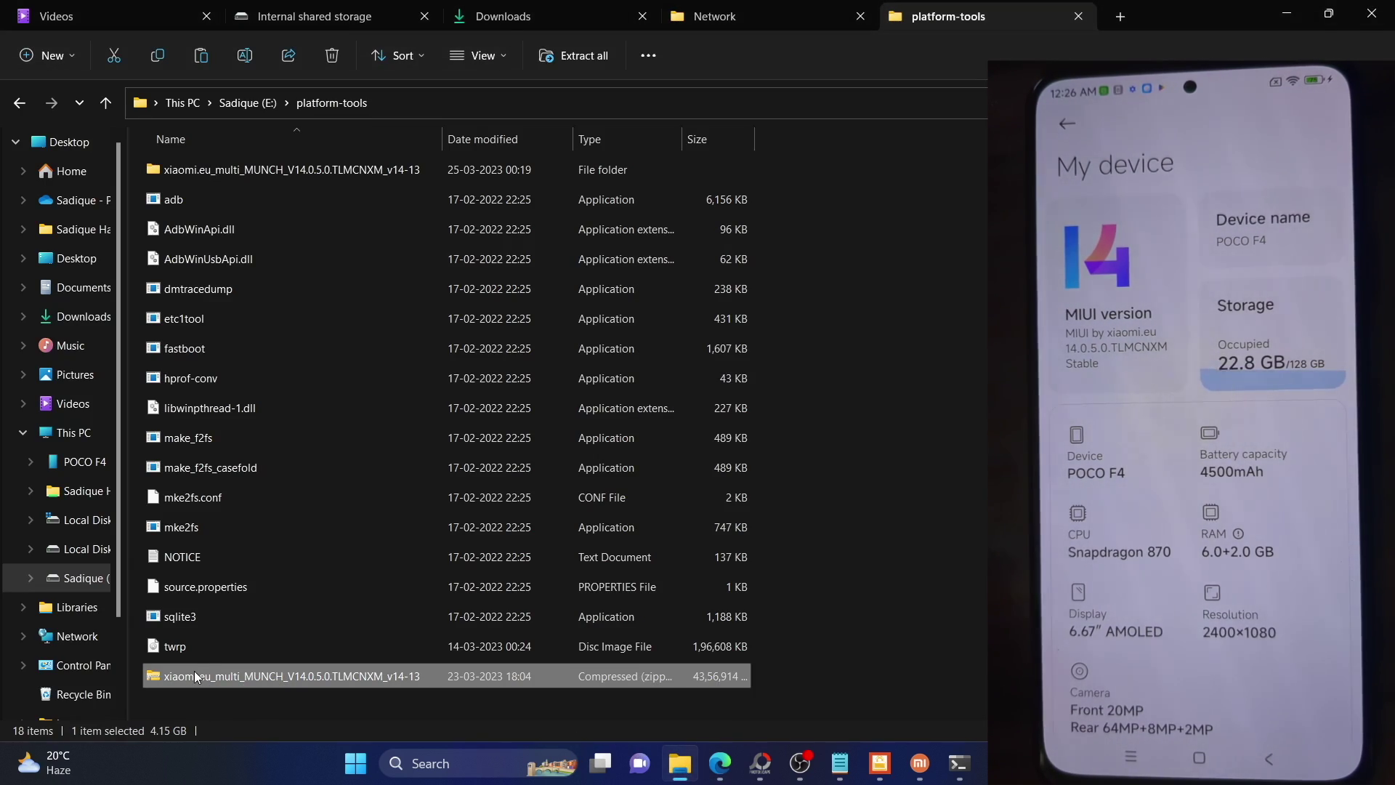
click(377, 169)
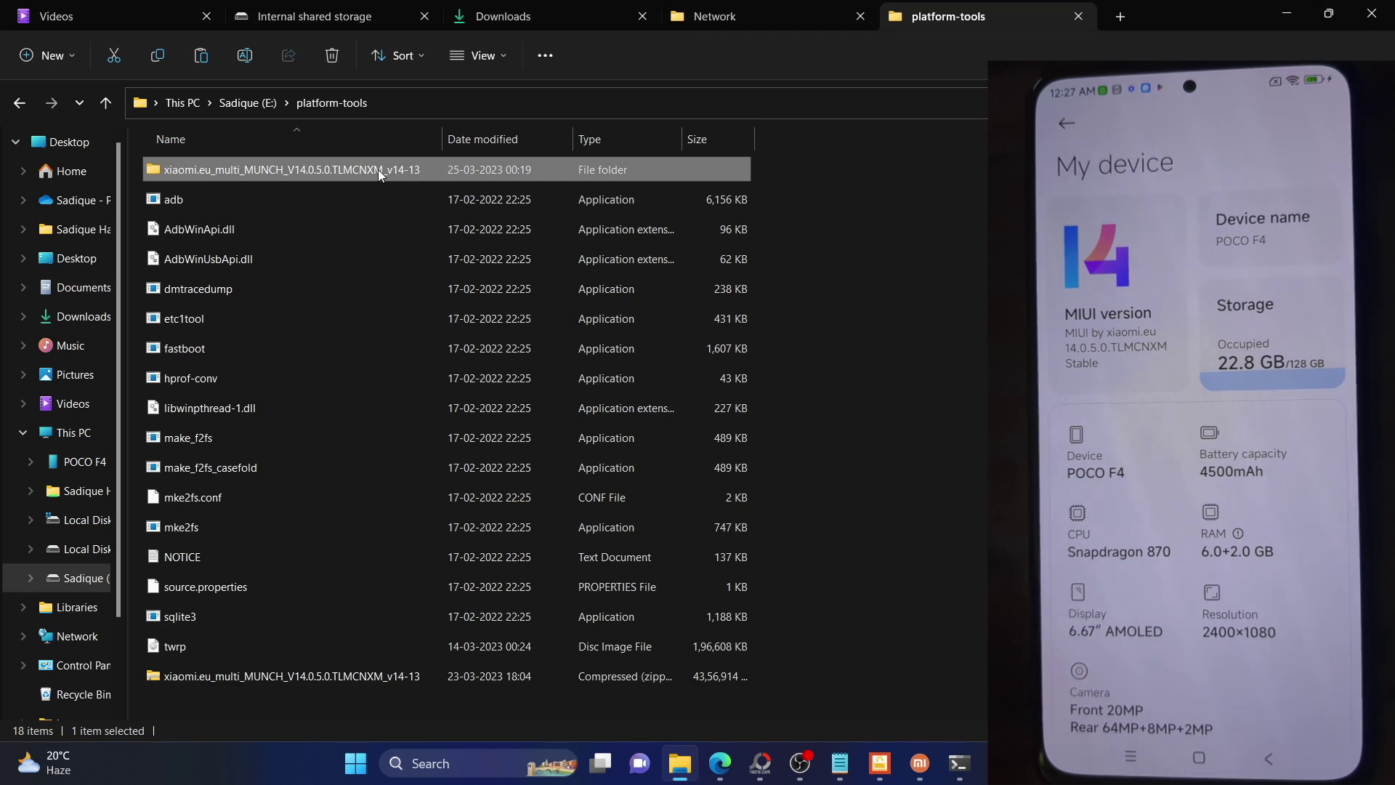
double_click(378, 169)
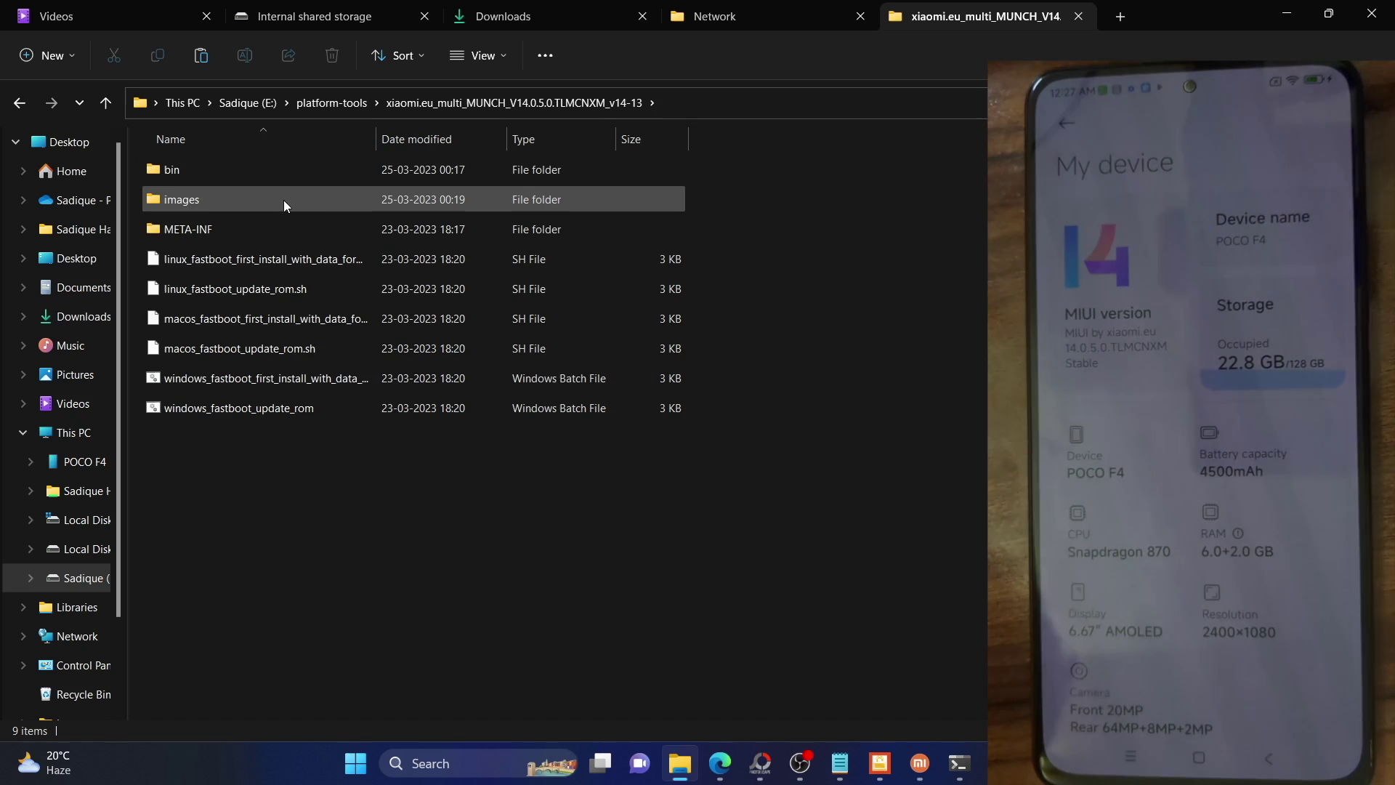
double_click(283, 199)
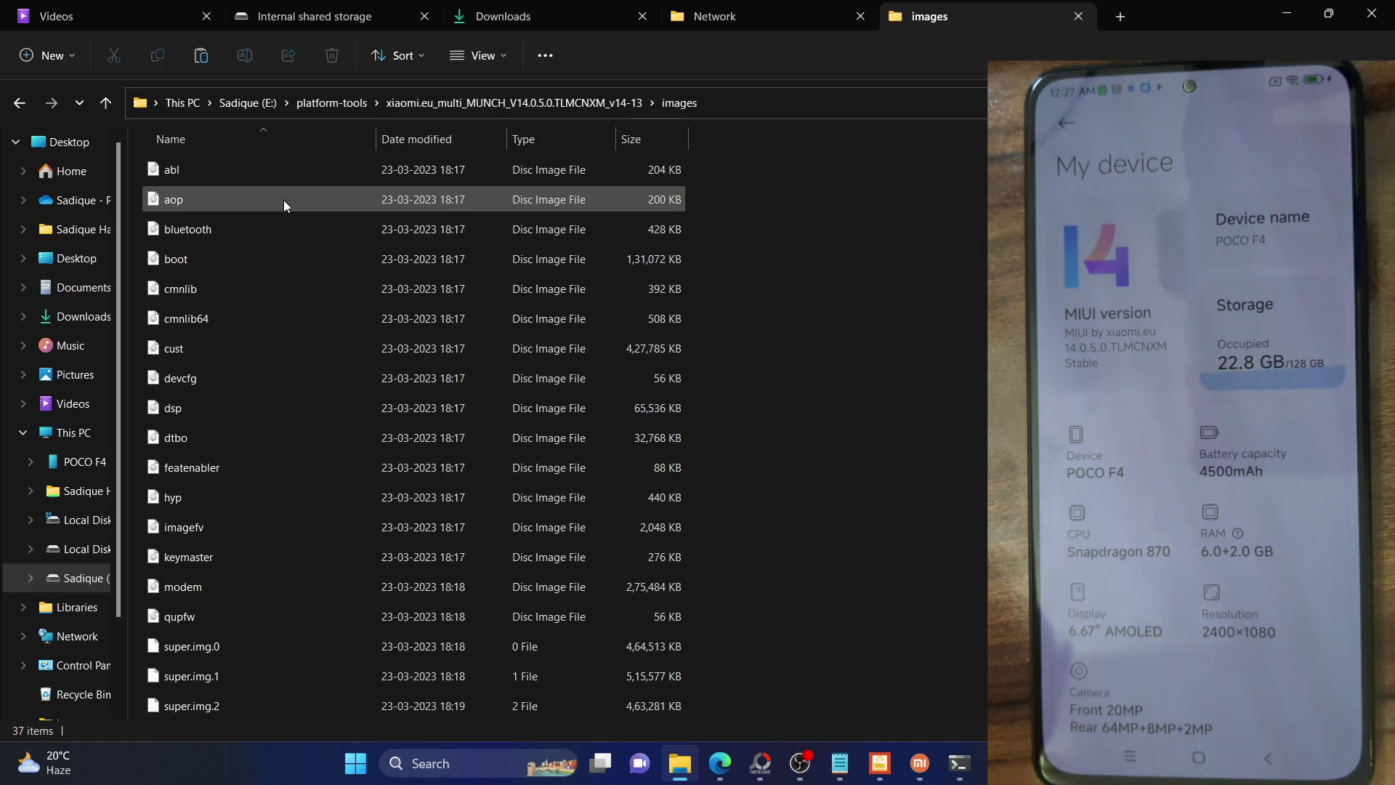
click(244, 256)
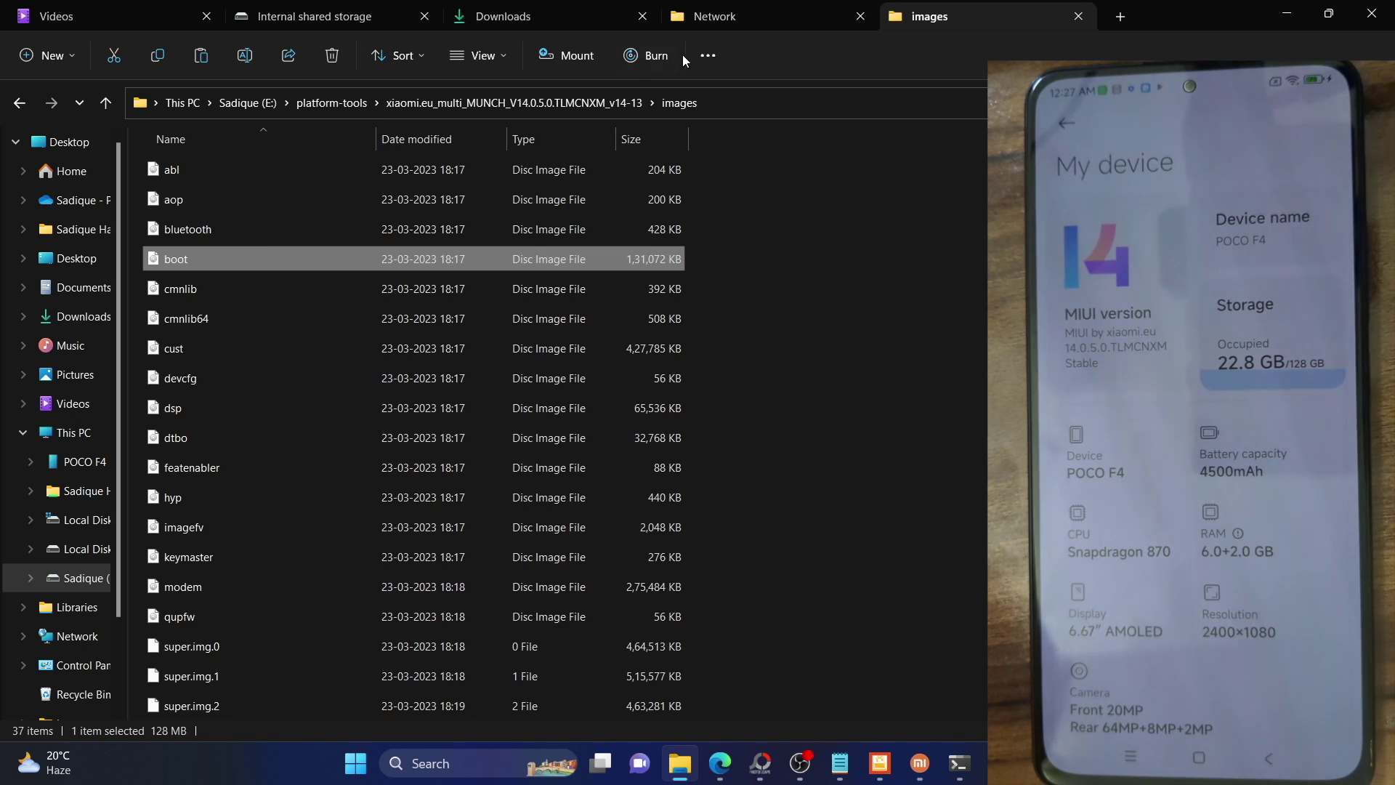
Step: Open the POCO F4's Internal shared storage to place the boot image
click(347, 19)
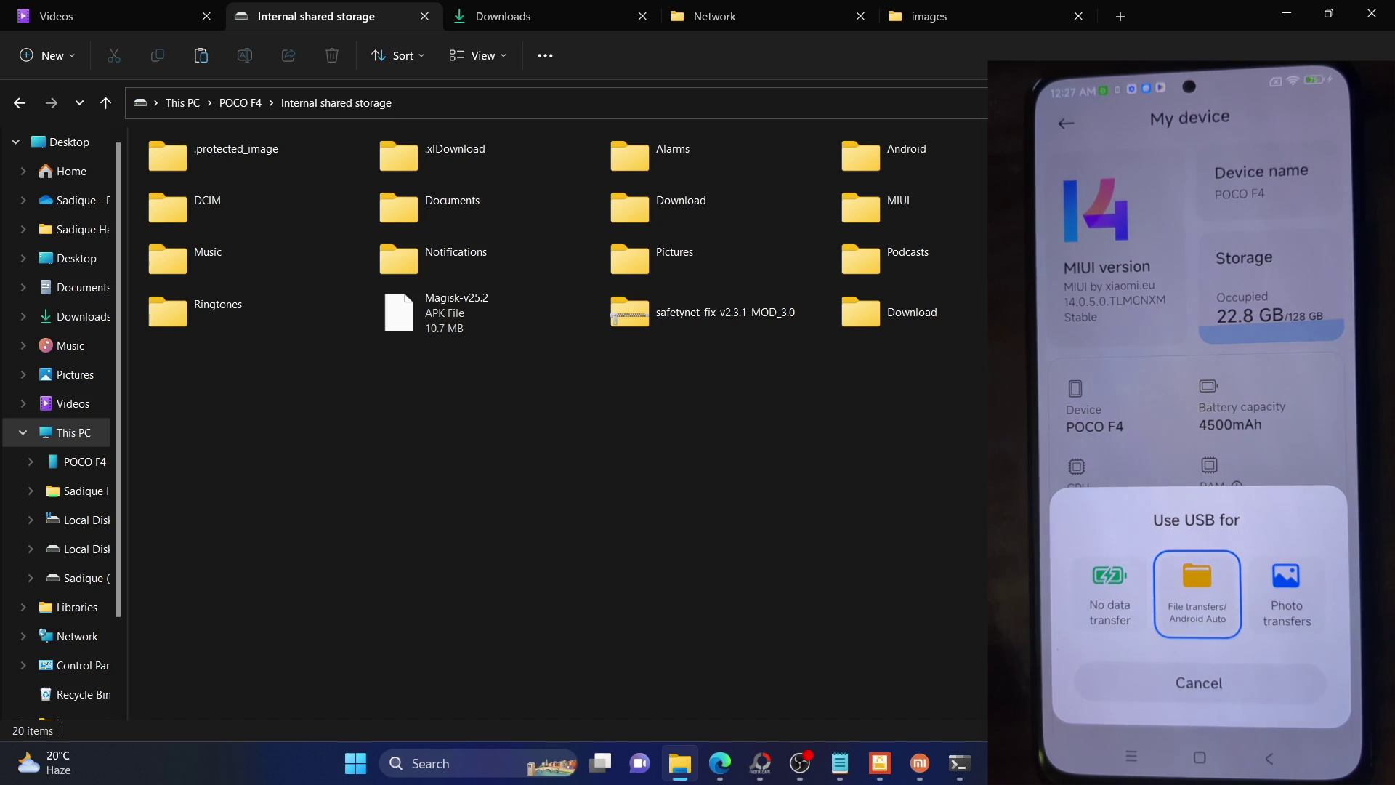
click(85, 462)
click(251, 154)
double_click(251, 154)
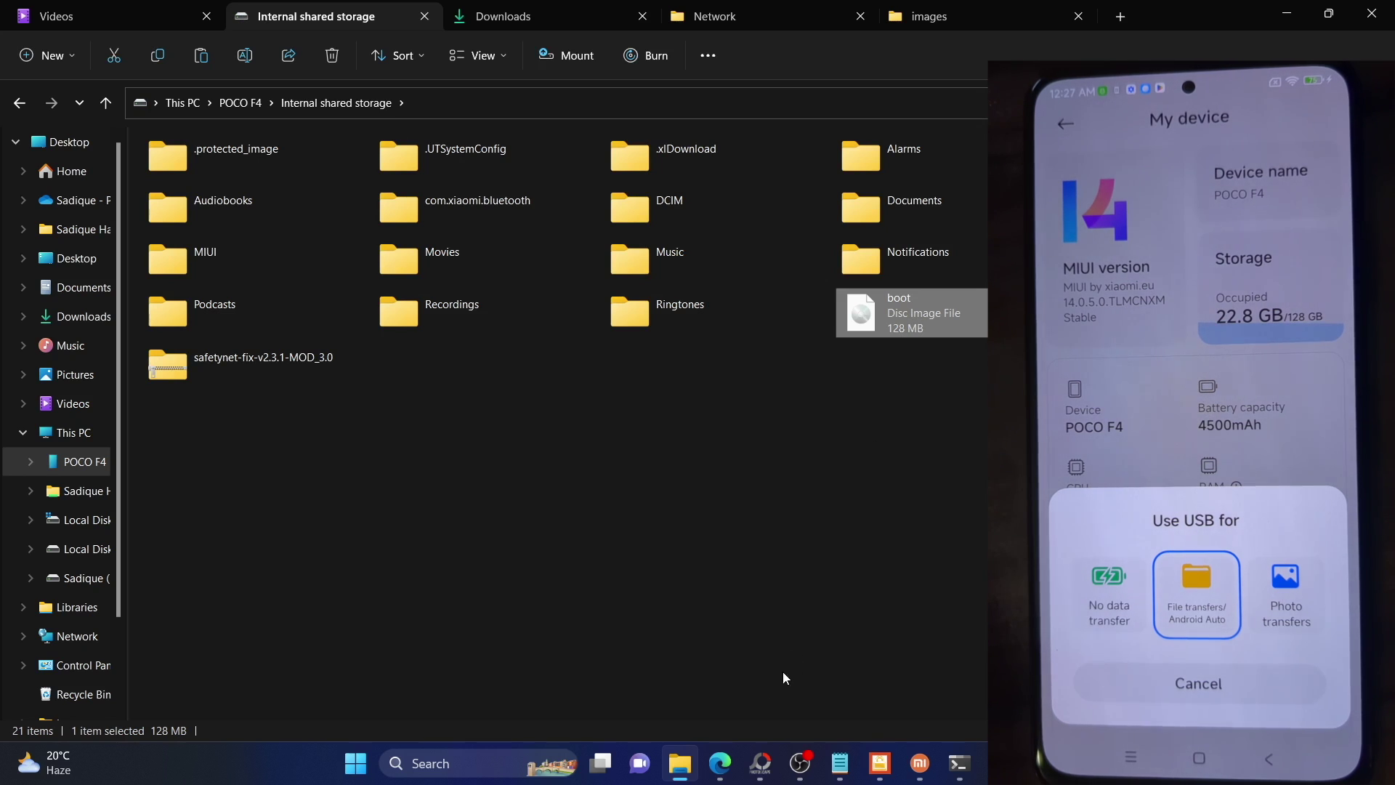
click(723, 761)
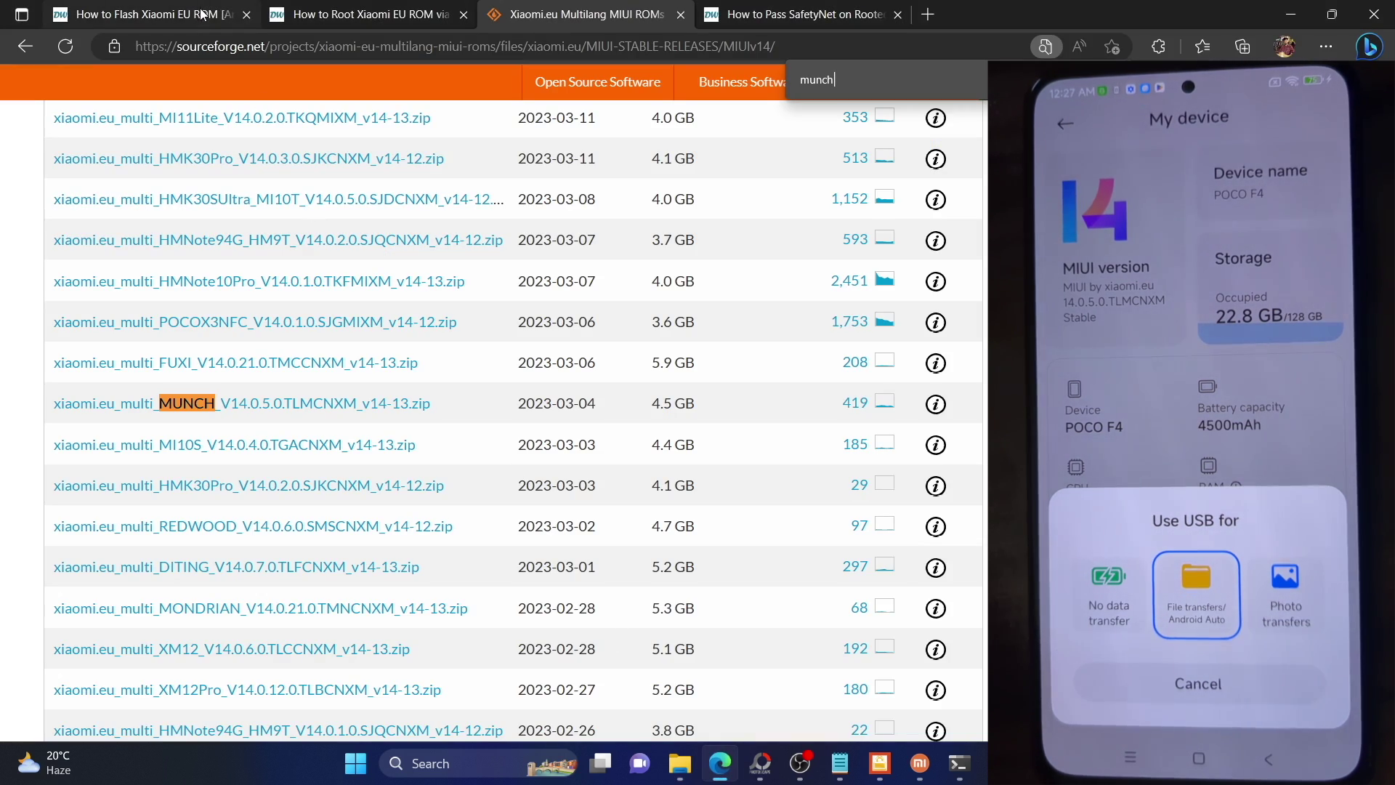
Step: Open the guide's Magisk App link in a new tab and view it
click(356, 14)
scroll(445, 374, down, 4)
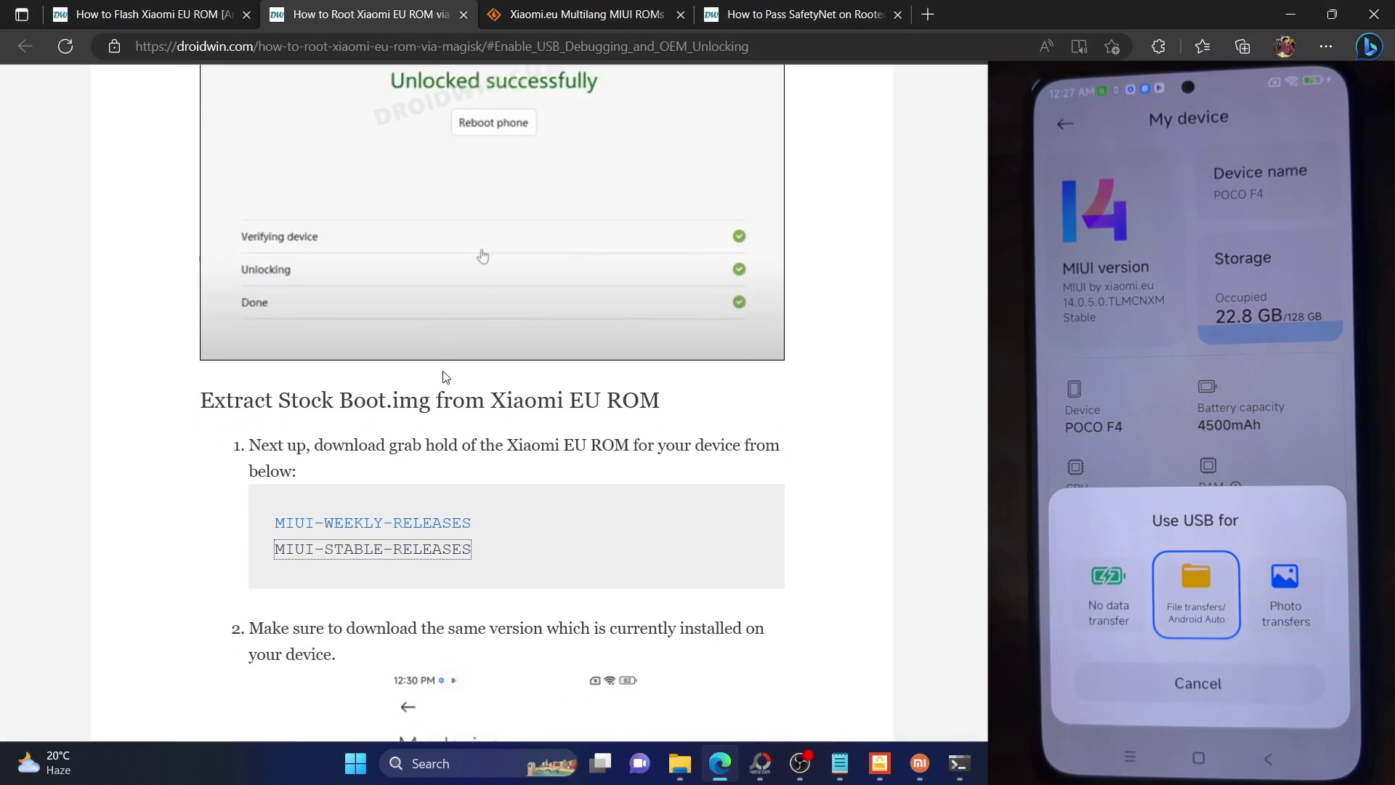
scroll(443, 372, down, 10)
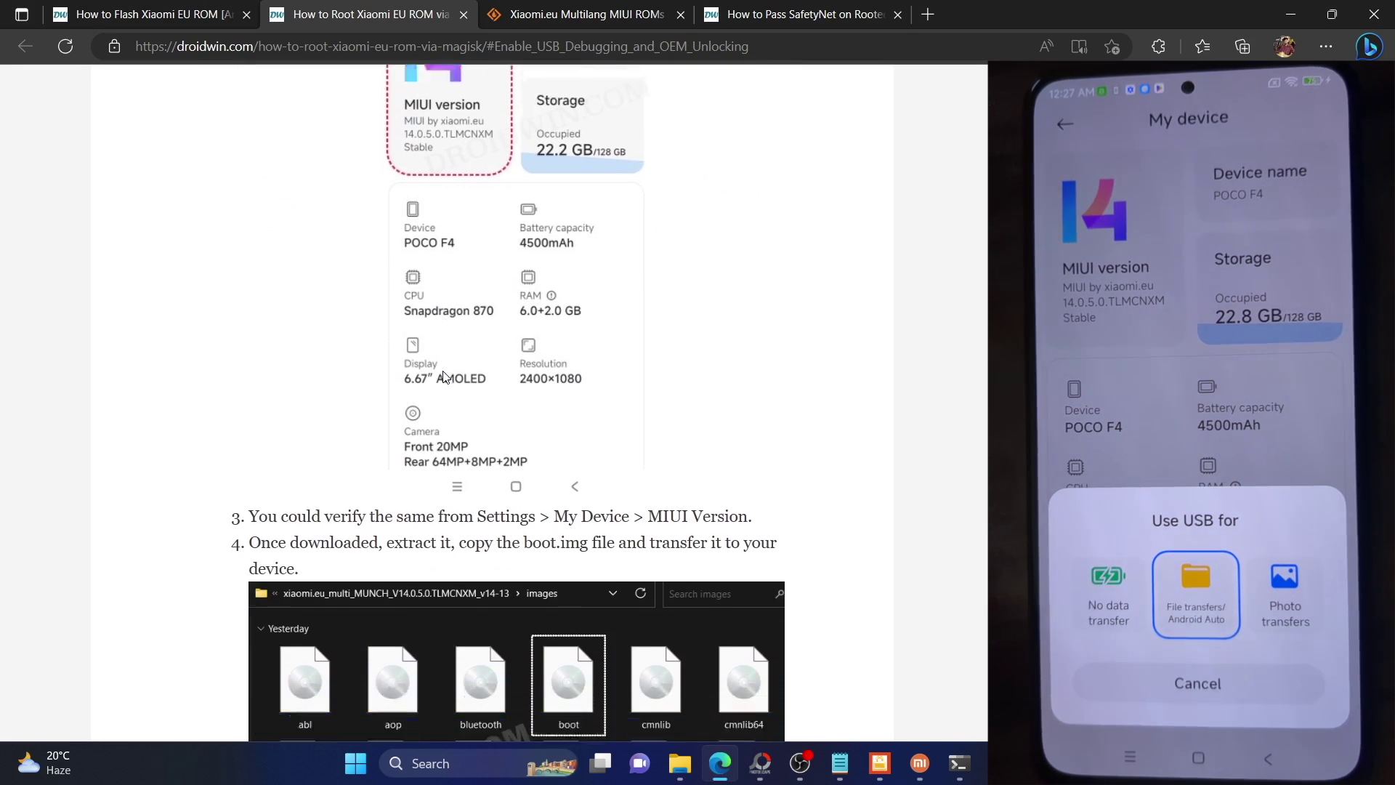
scroll(444, 375, down, 4)
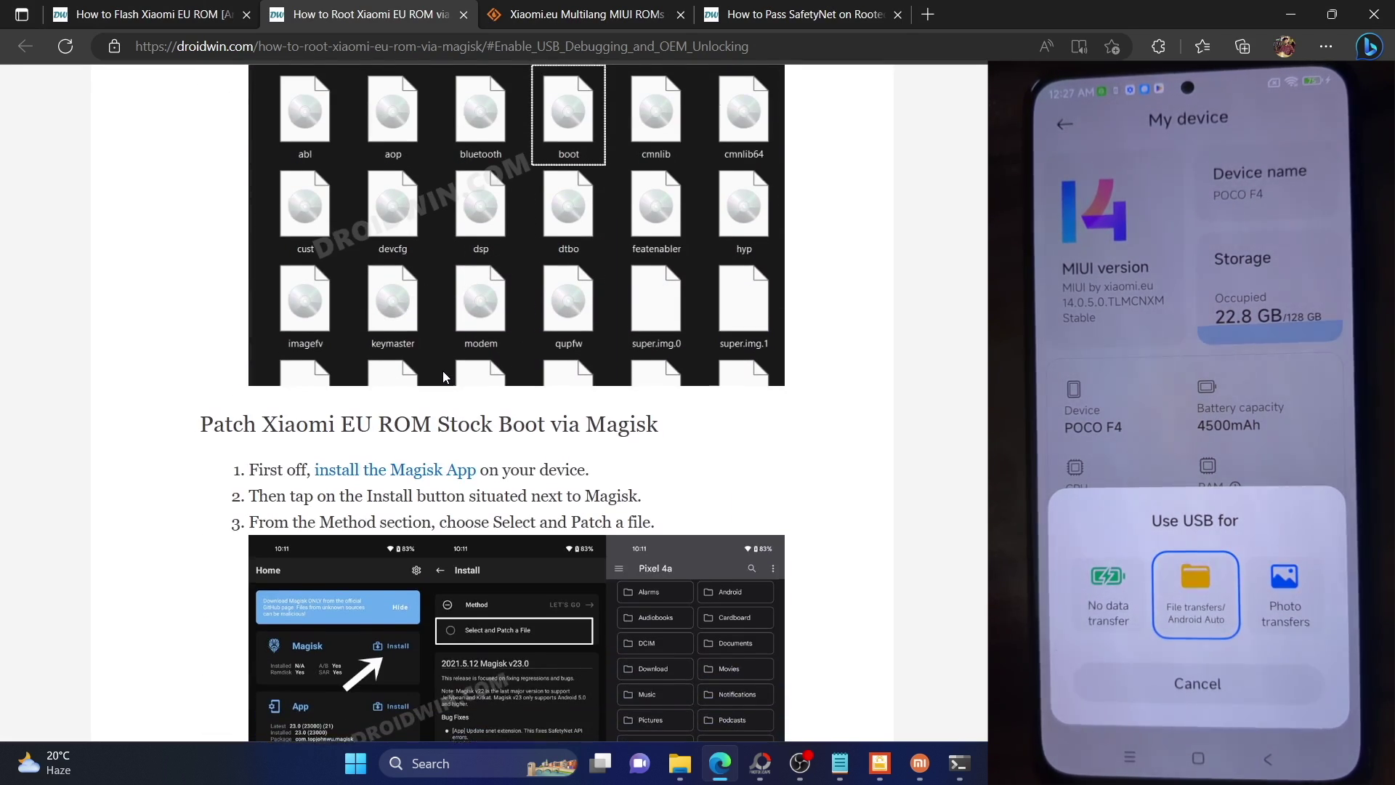
right_click(426, 536)
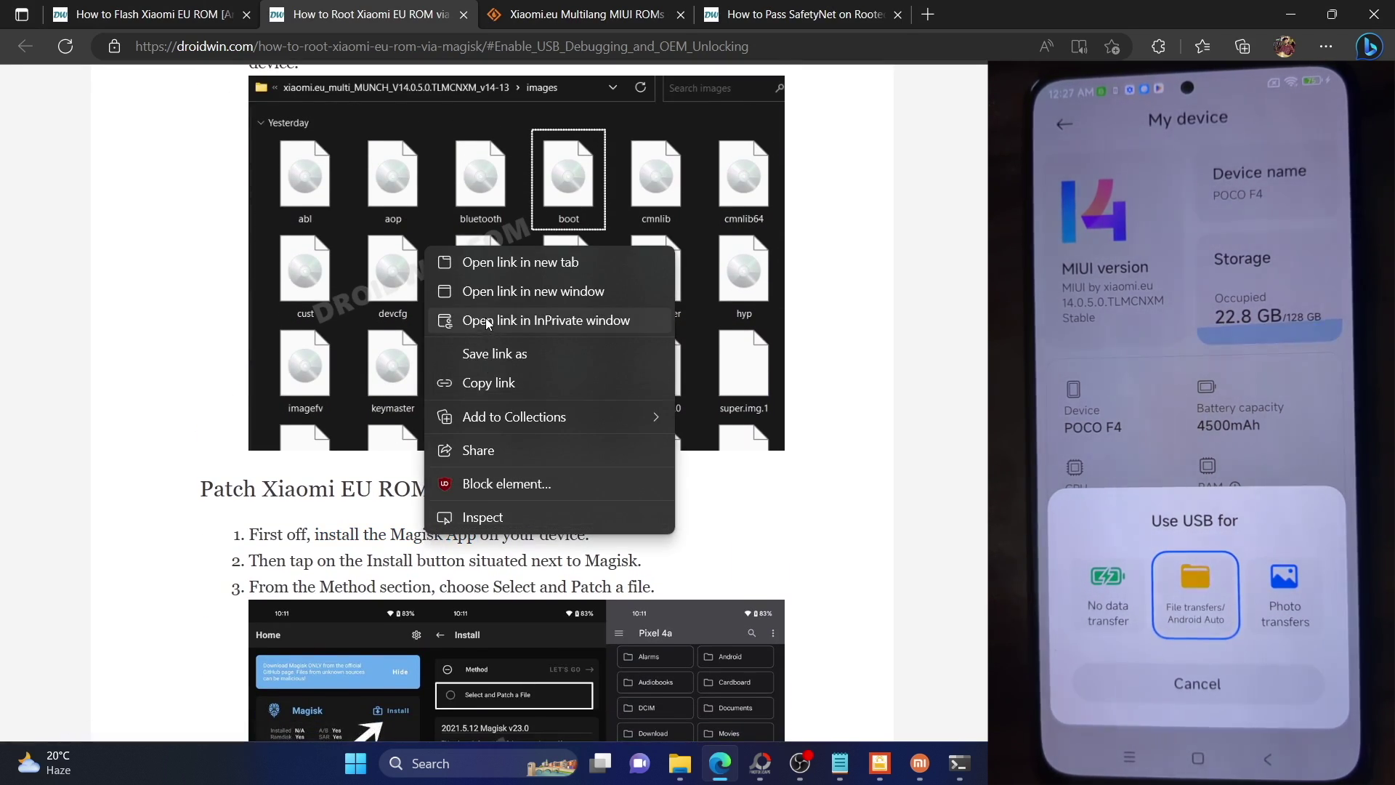
click(482, 273)
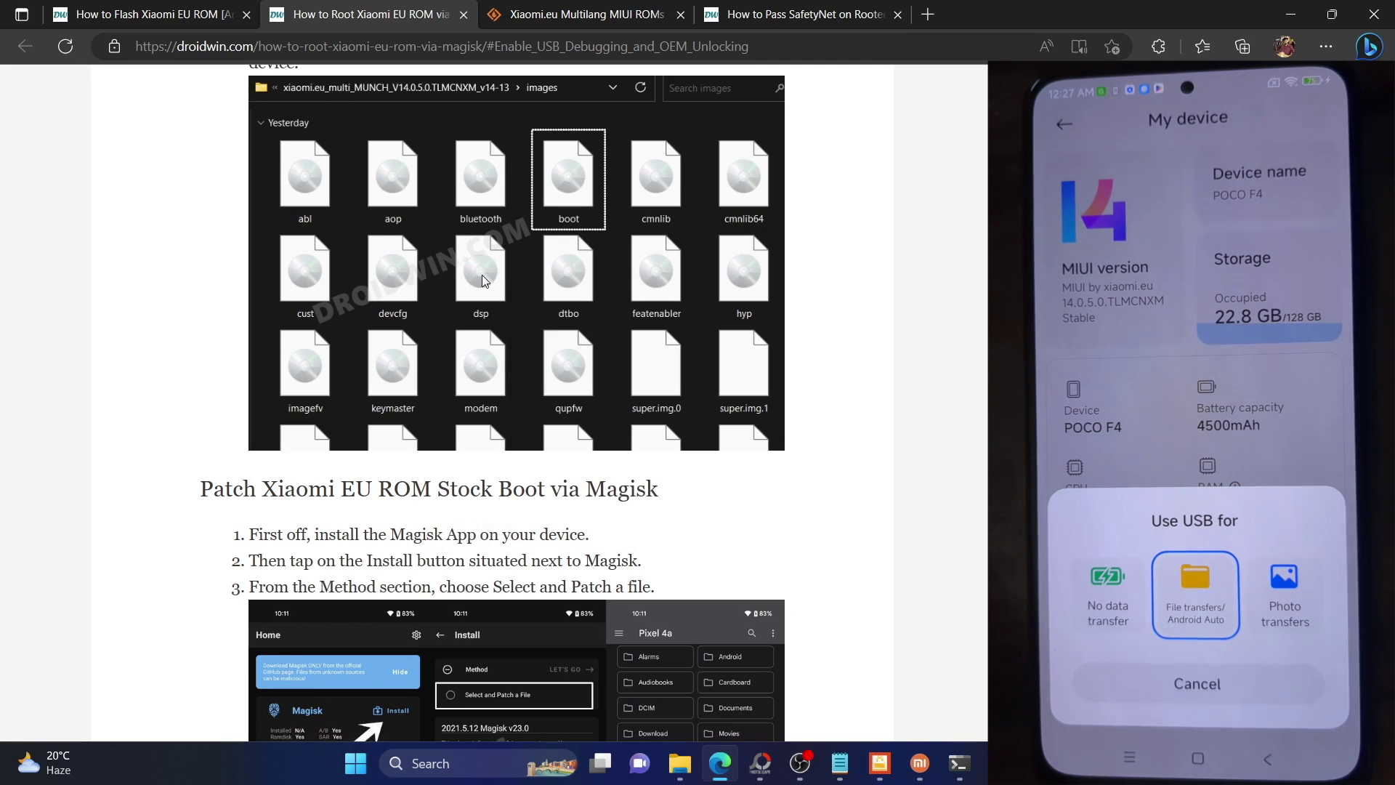
click(727, 20)
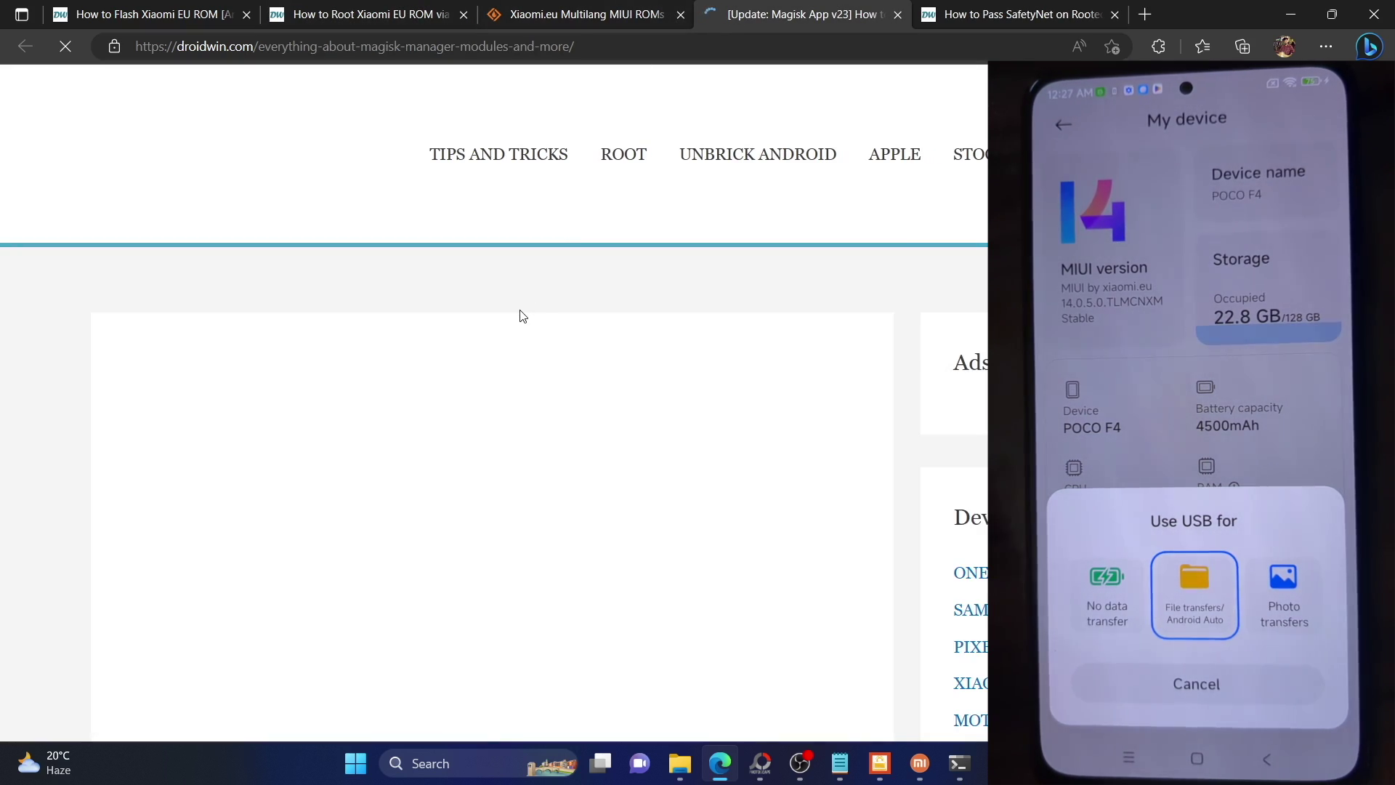
Step: Open the Magisk Version 25.2 APK link in a new tab, close it, and show phone storage
scroll(521, 316, down, 10)
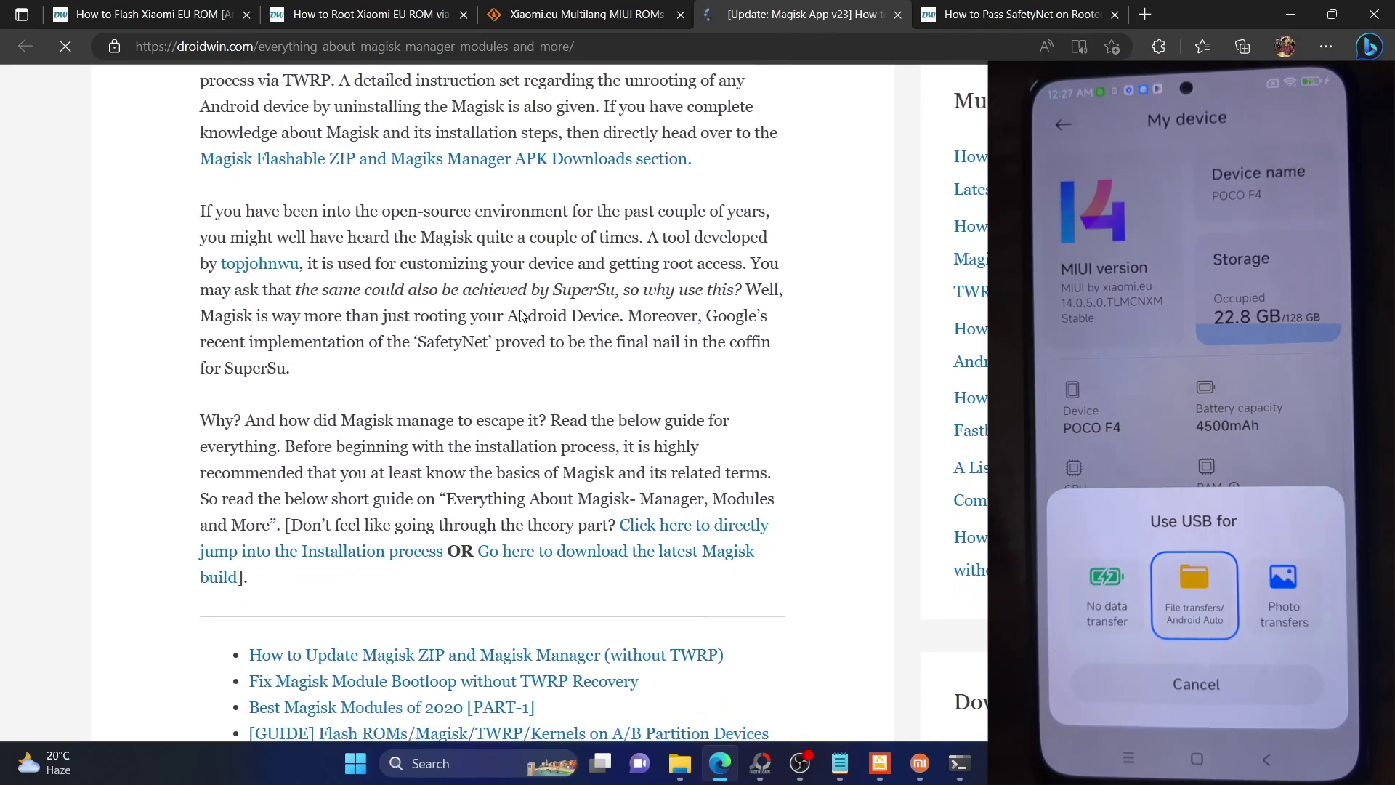
scroll(520, 315, down, 9)
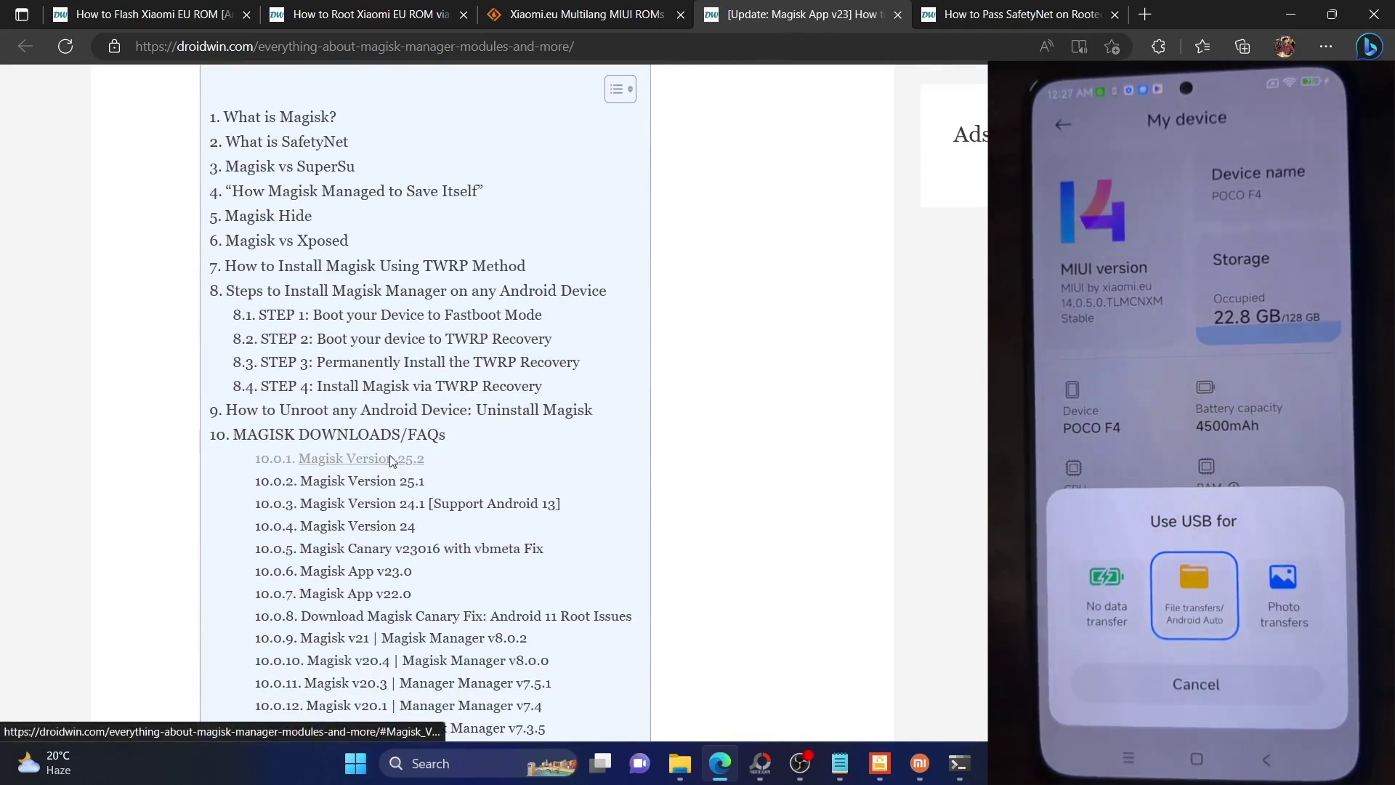
click(391, 459)
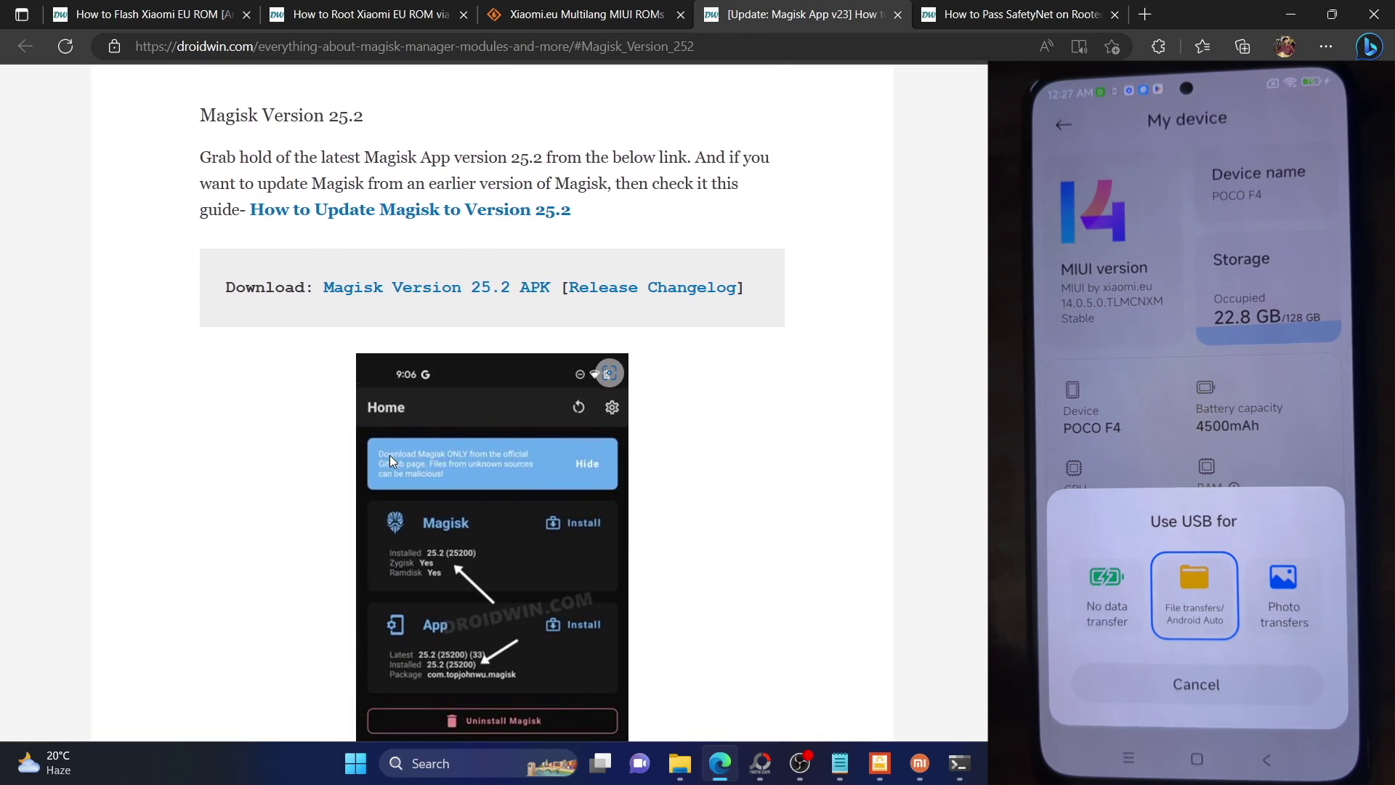
right_click(666, 287)
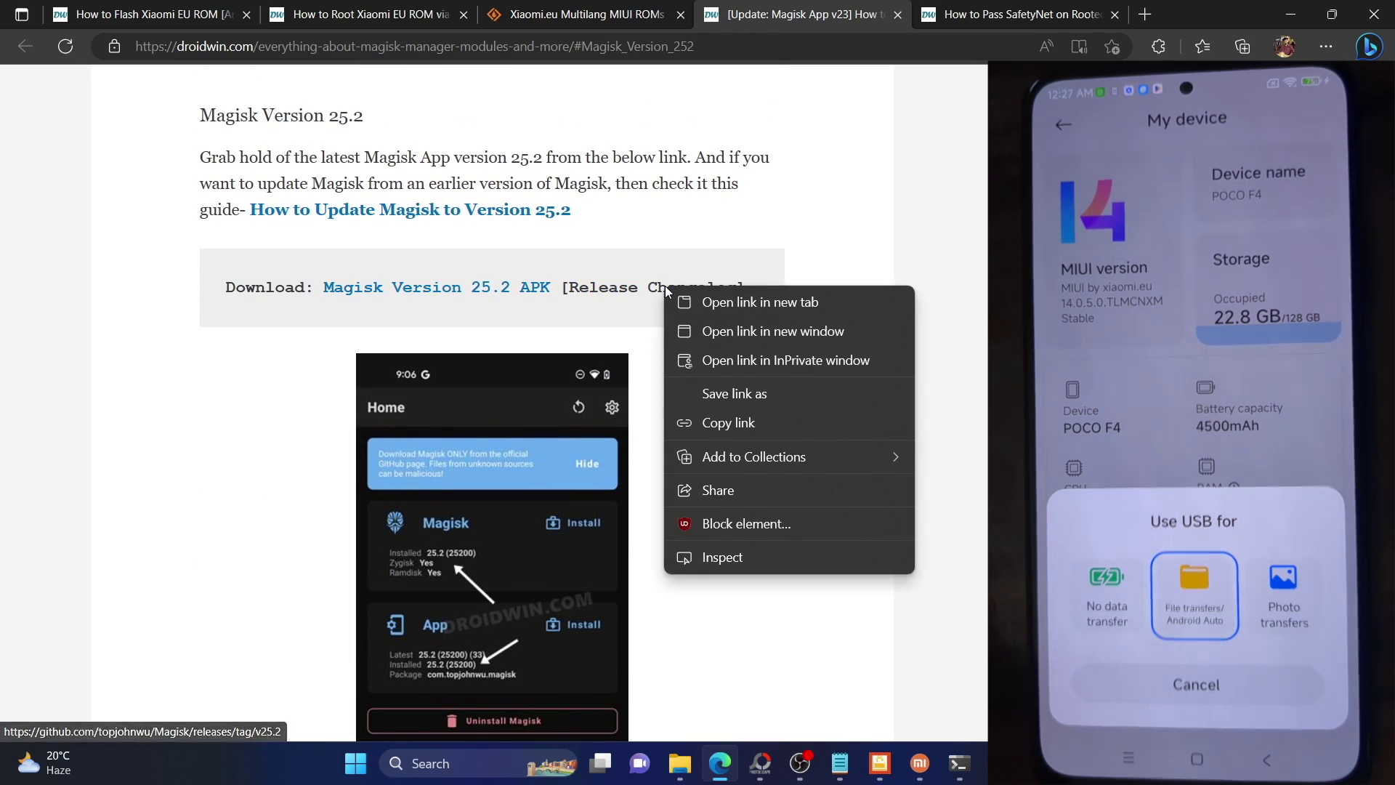
click(703, 302)
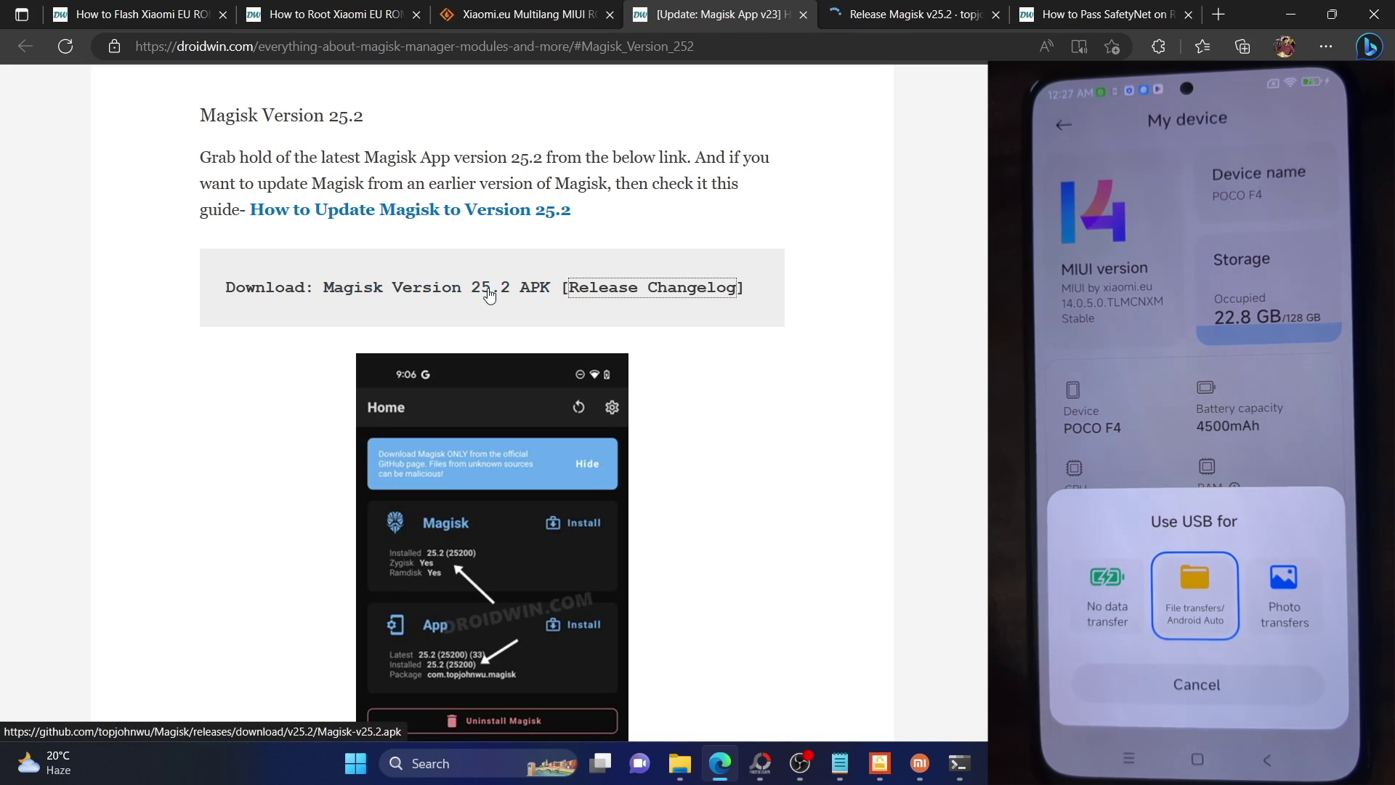
click(995, 14)
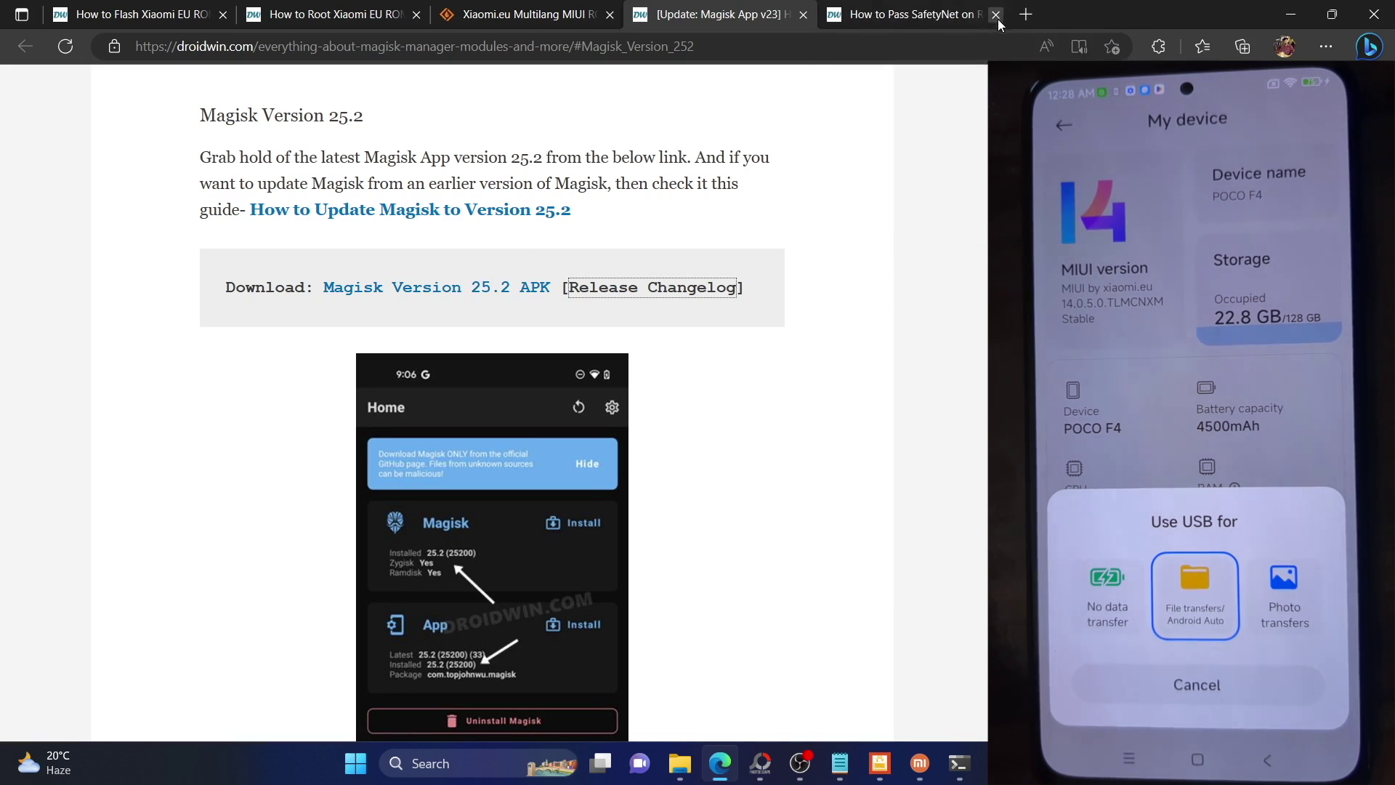
click(670, 773)
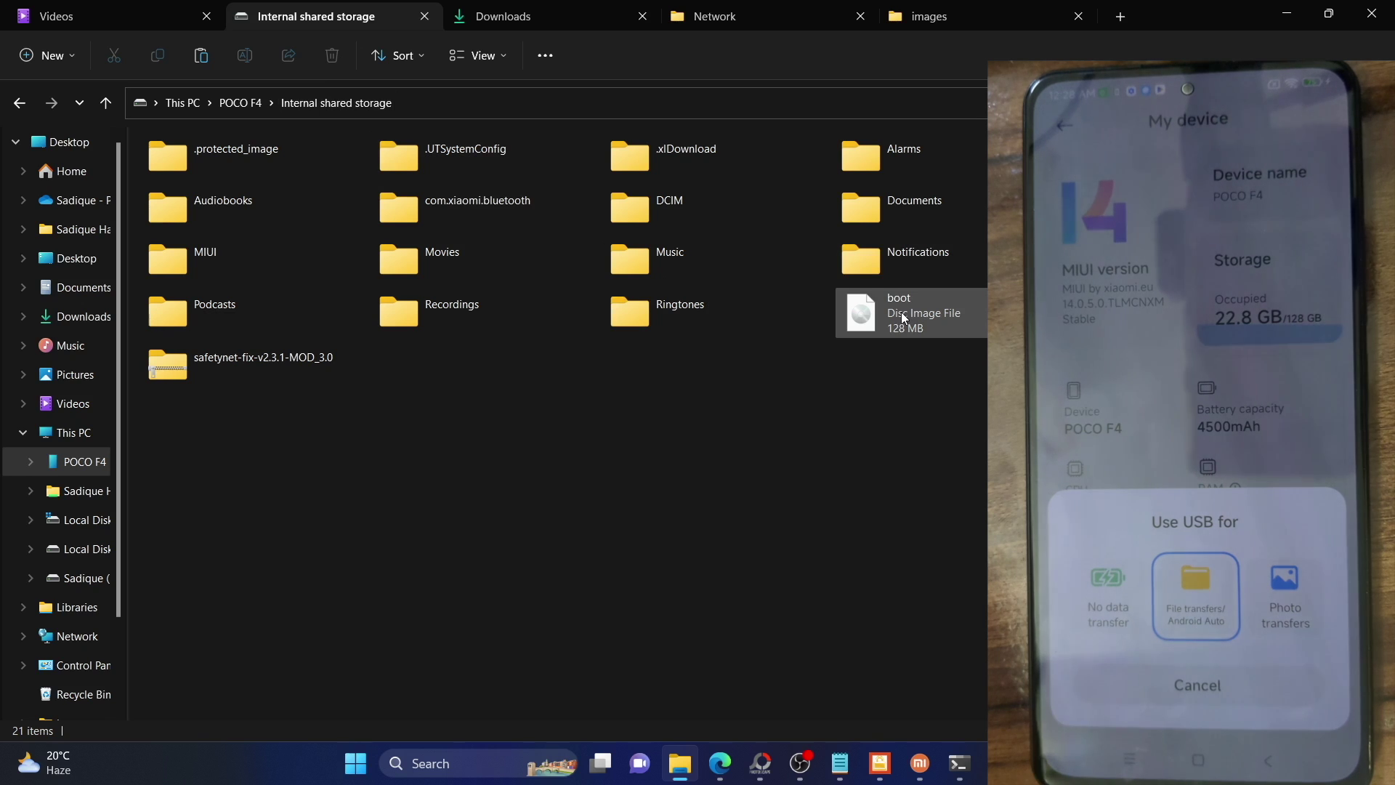
mouse_move(901, 312)
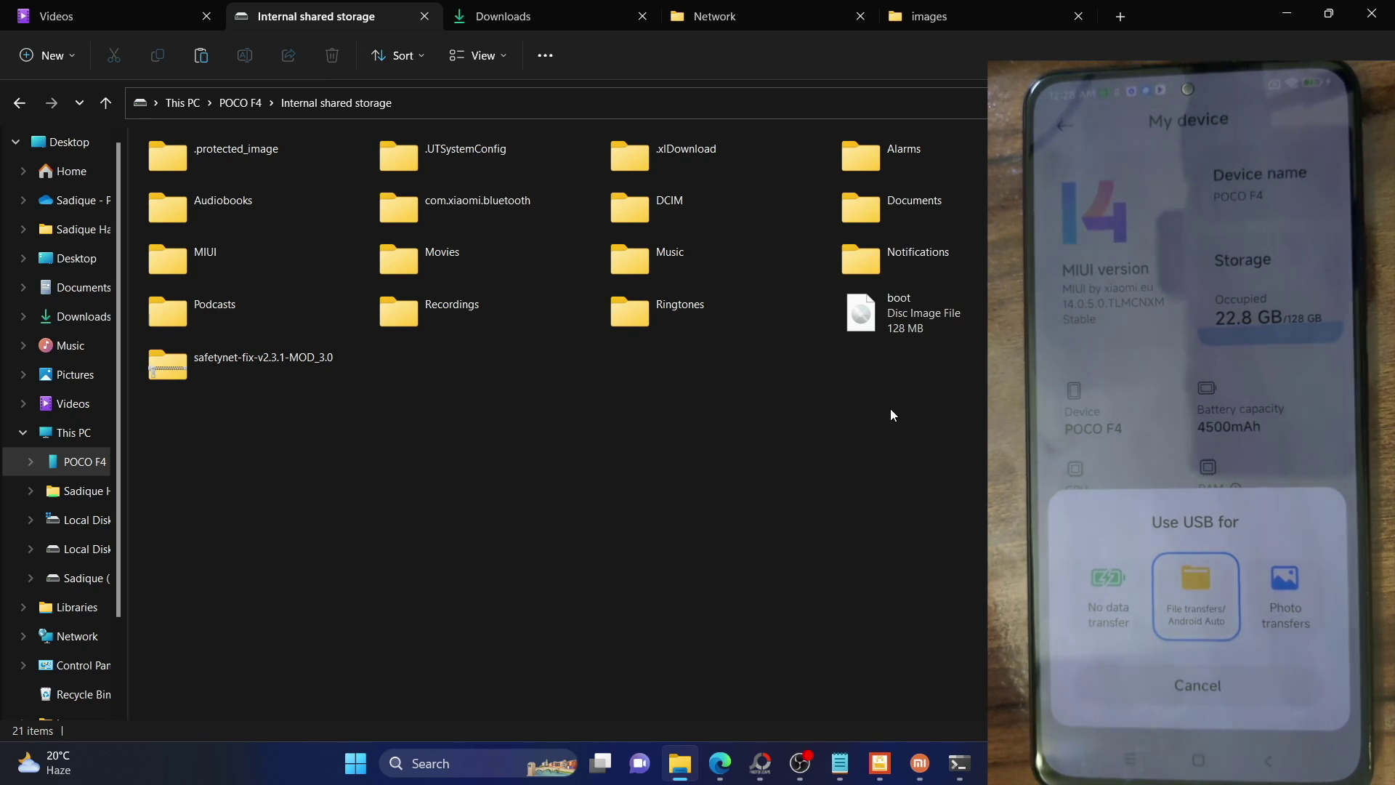
Step: Bring Edge forward on the Magisk guide, then switch to the Xiaomi EU ROM rooting guide tab
mouse_move(718, 766)
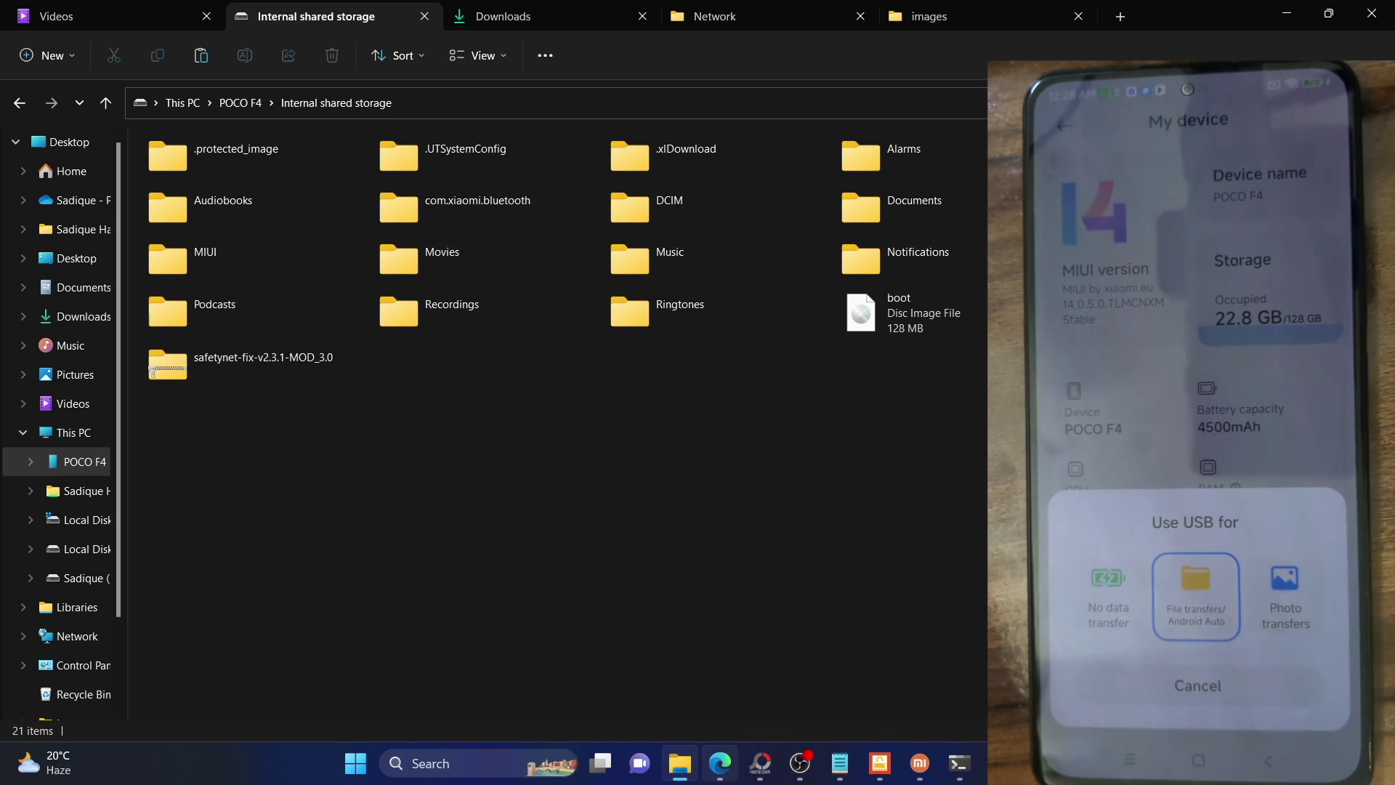
click(719, 661)
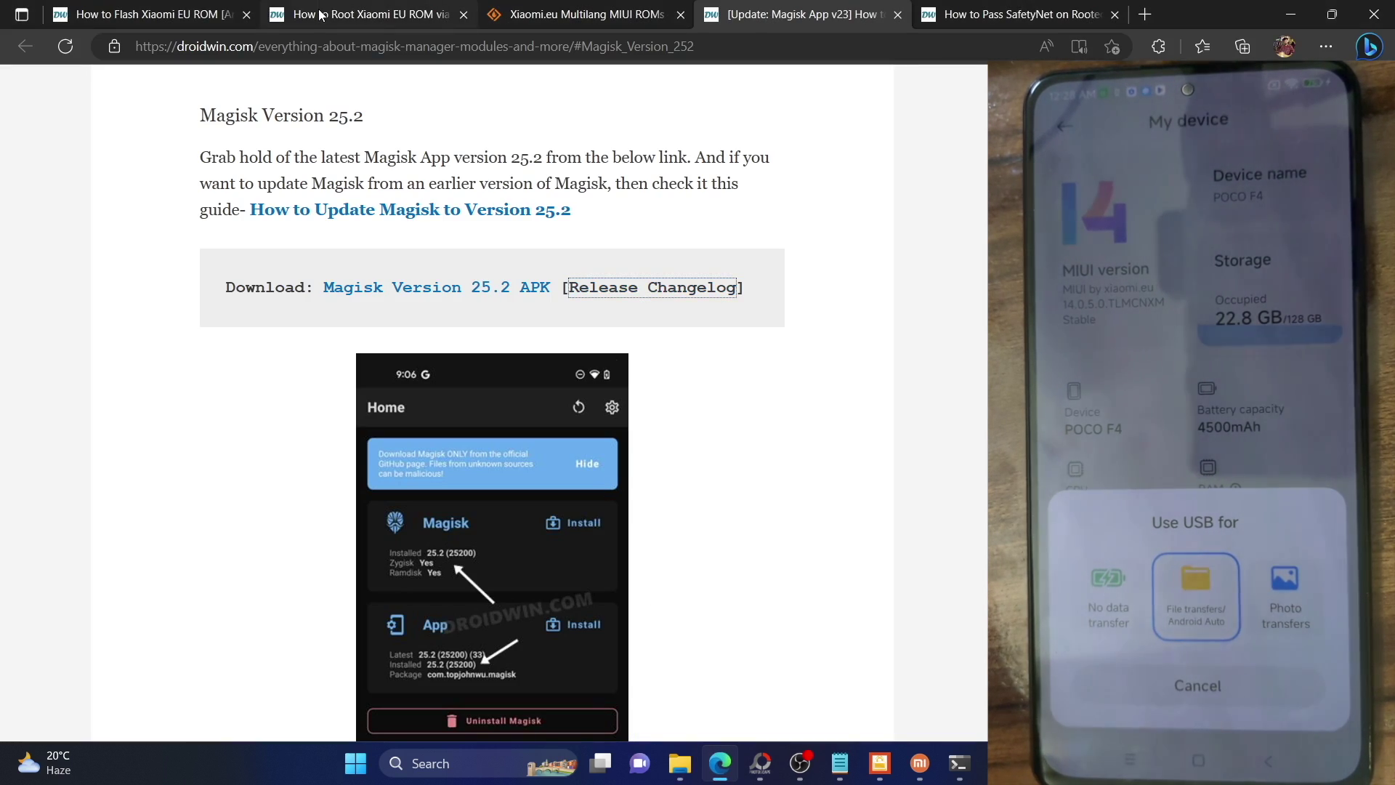
click(319, 15)
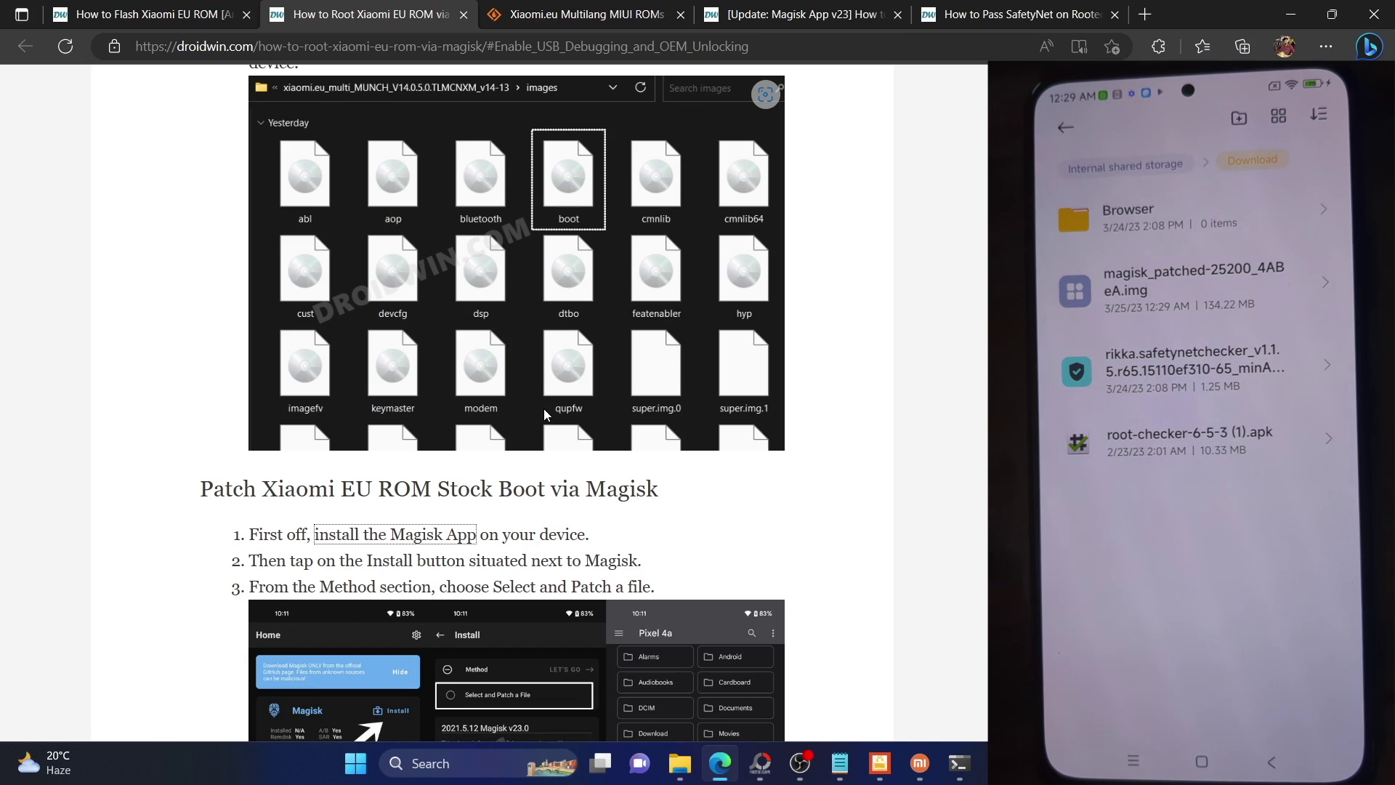
Step: Bring the phone's internal storage back into view in File Explorer
click(671, 765)
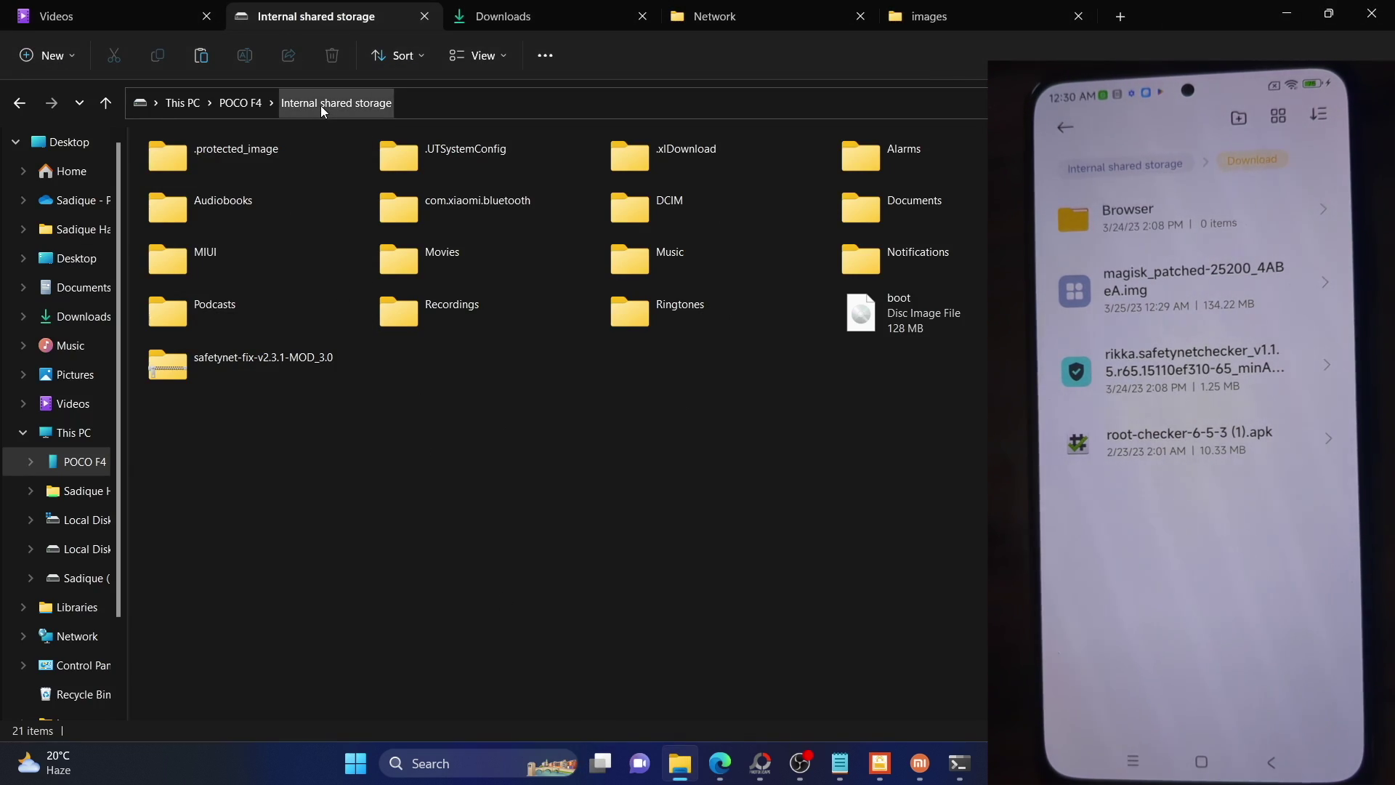
Step: Copy magisk_patched-25200_4ABeA from the POCO F4's Download folder into platform-tools on drive E
double_click(654, 240)
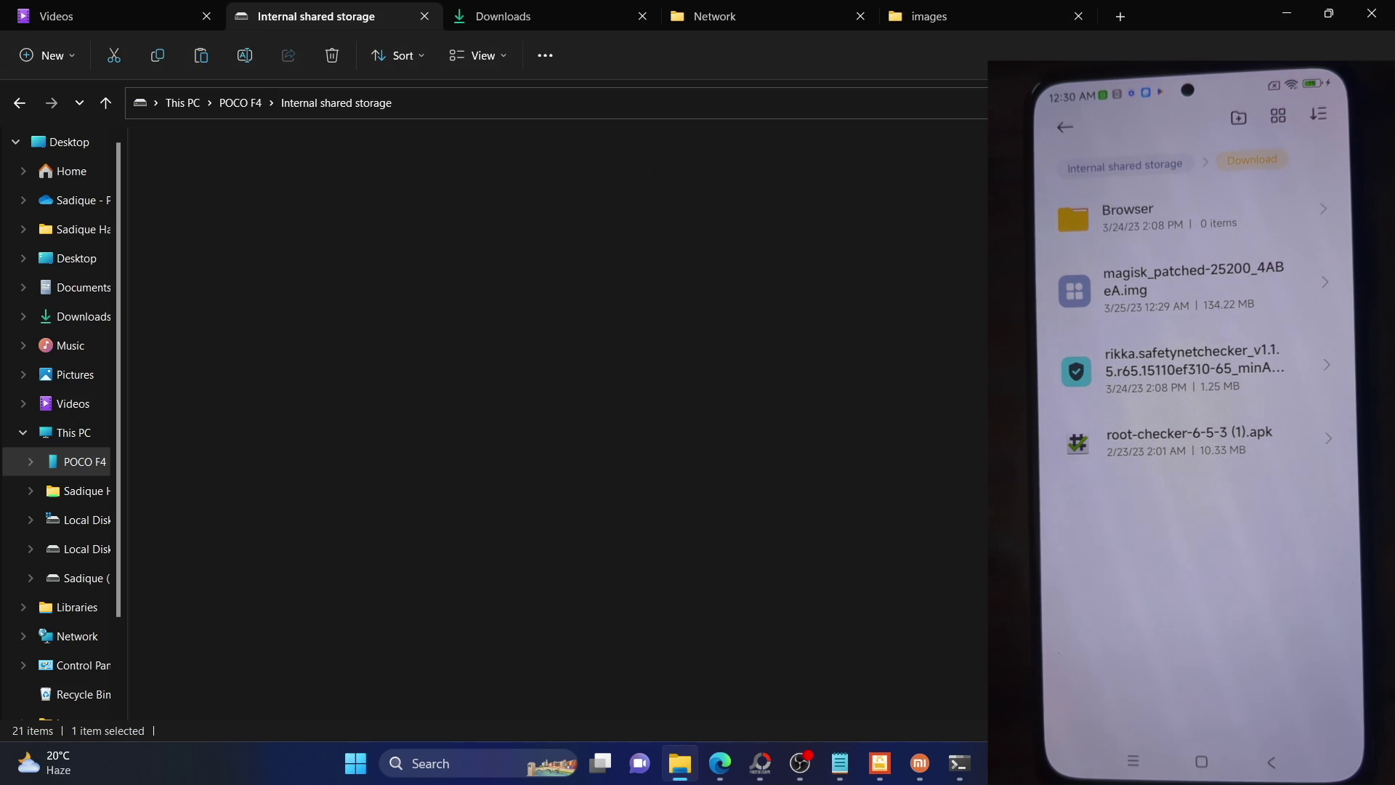
click(528, 163)
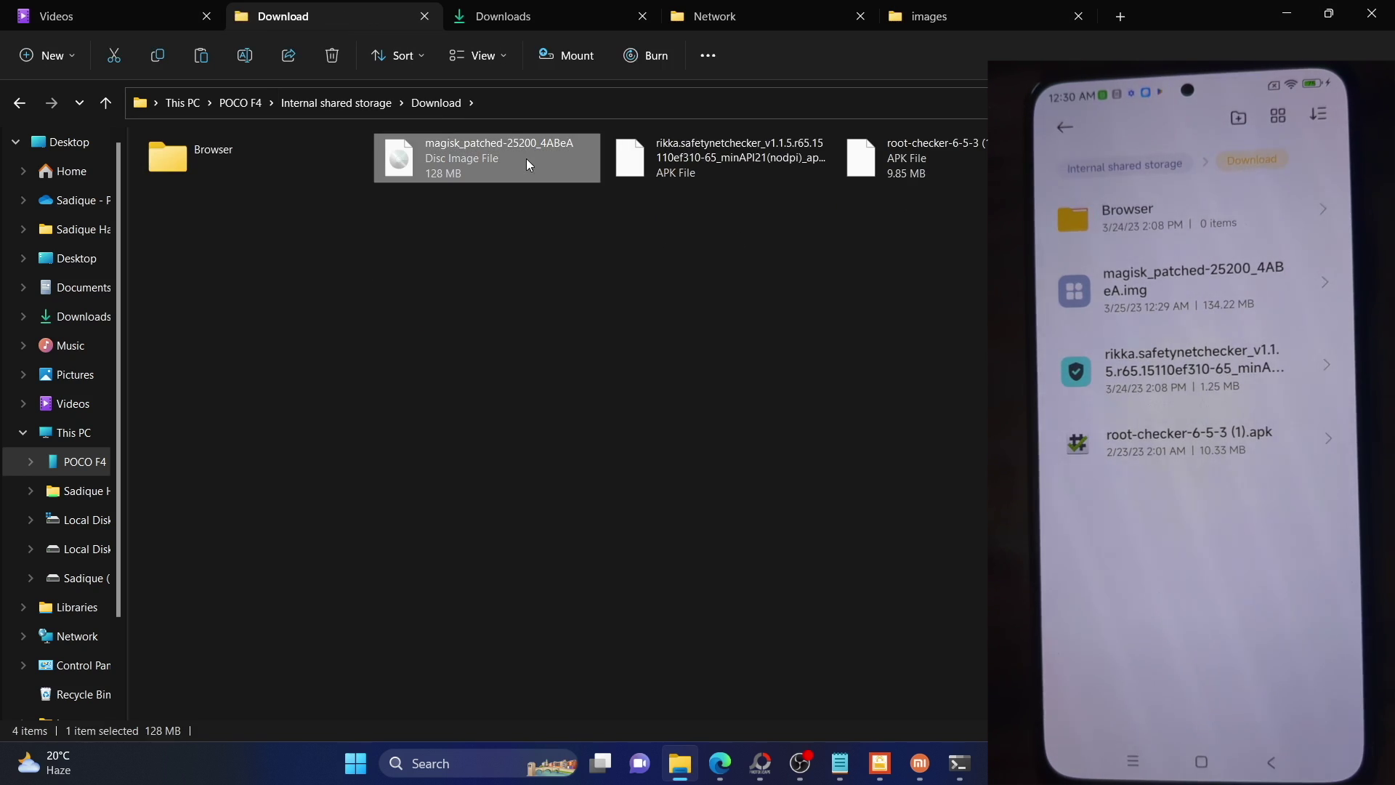
click(948, 19)
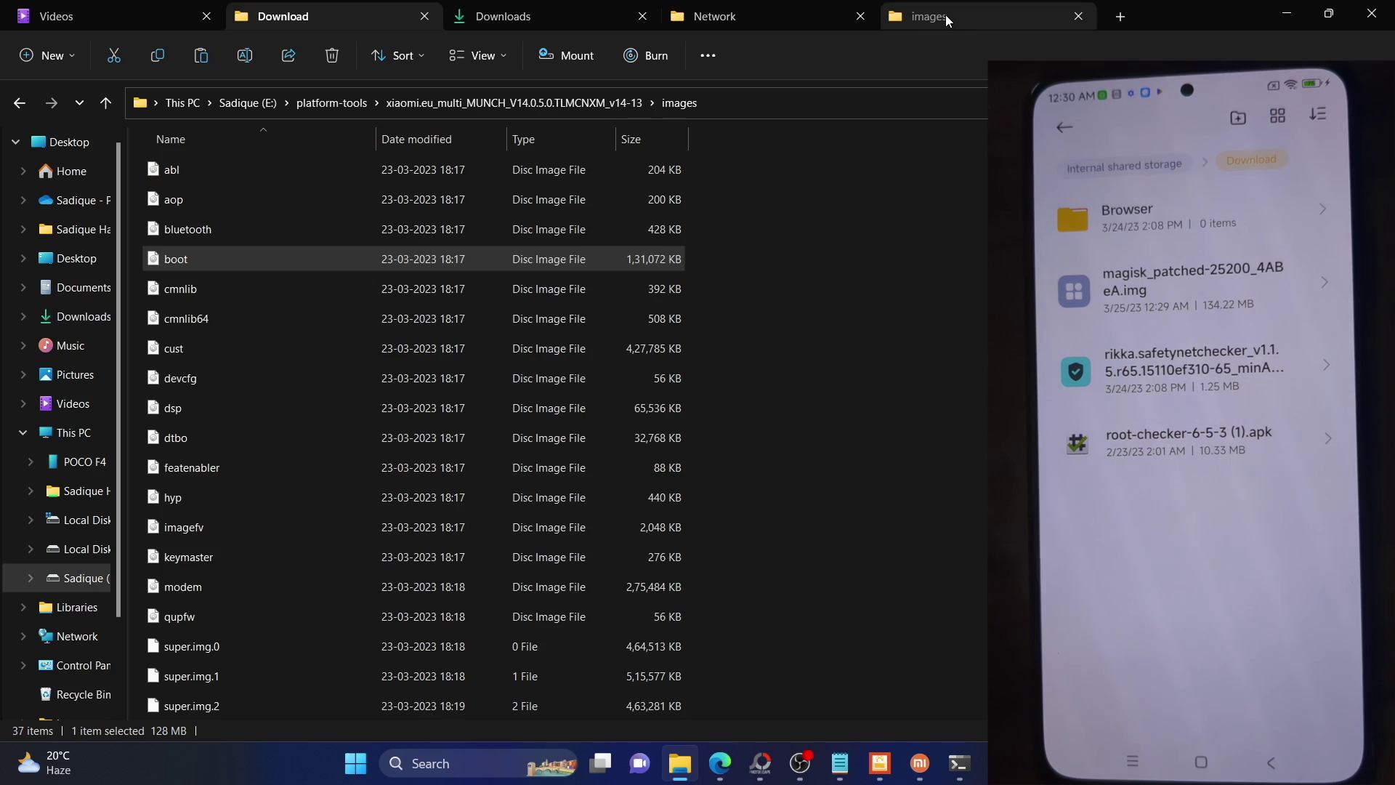
click(310, 103)
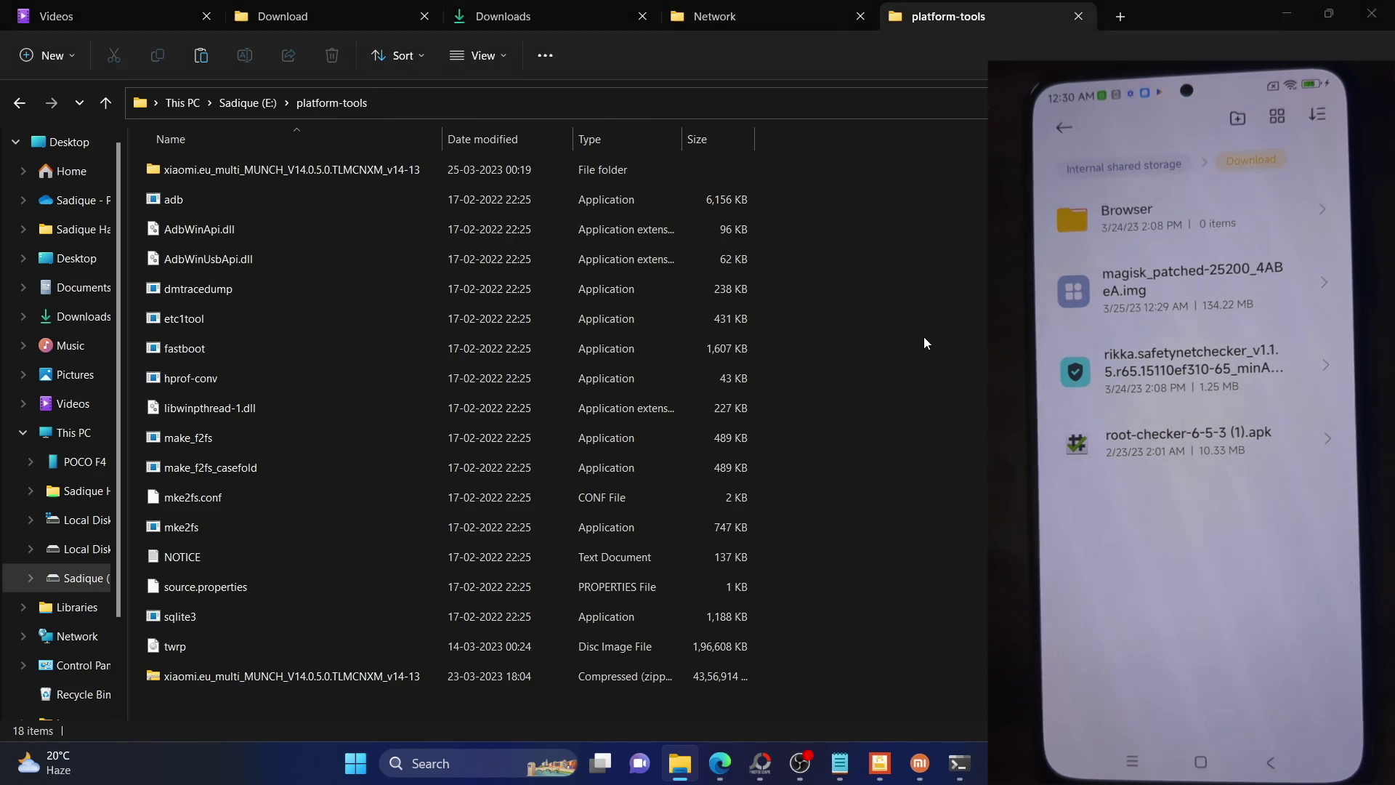
key(ctrl+v)
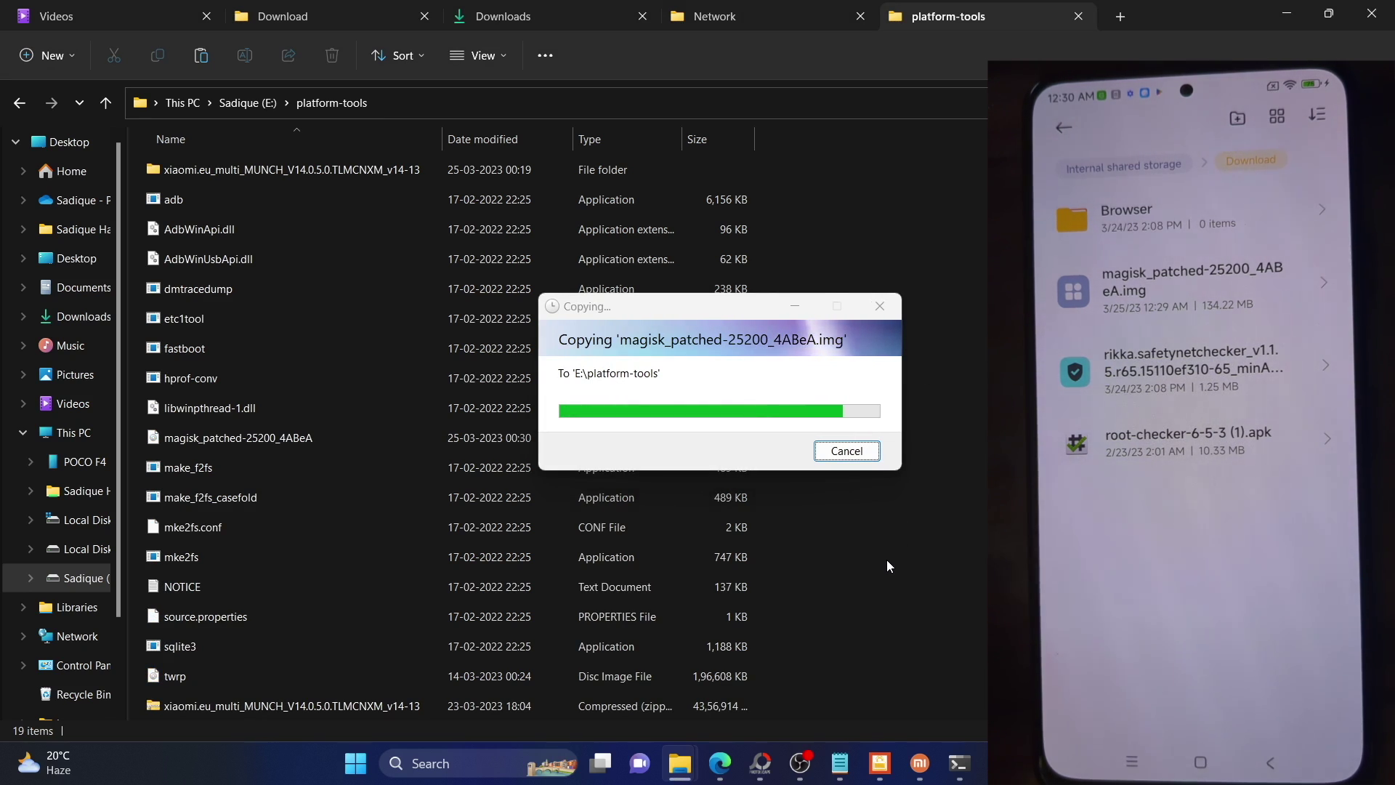
ctrl+click(308, 437)
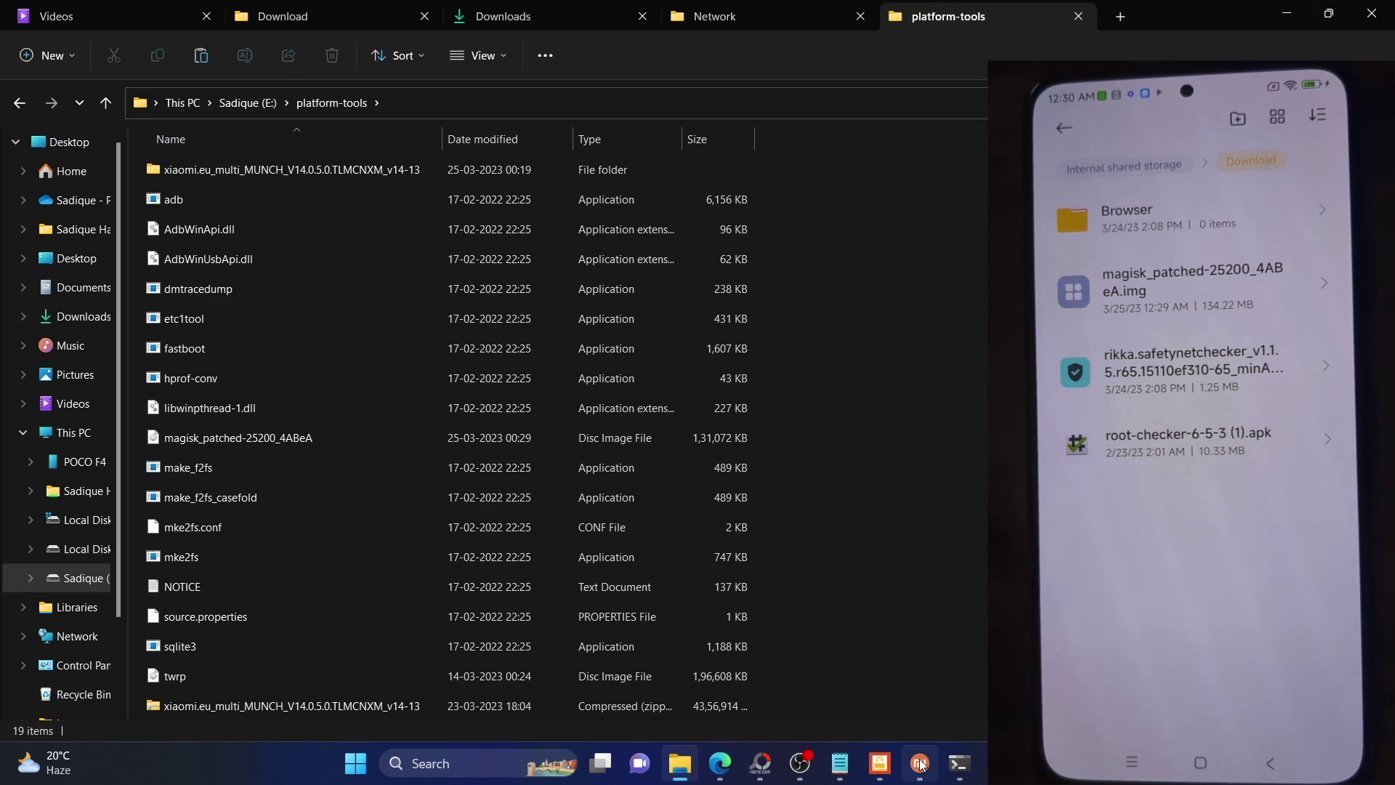
mouse_move(957, 763)
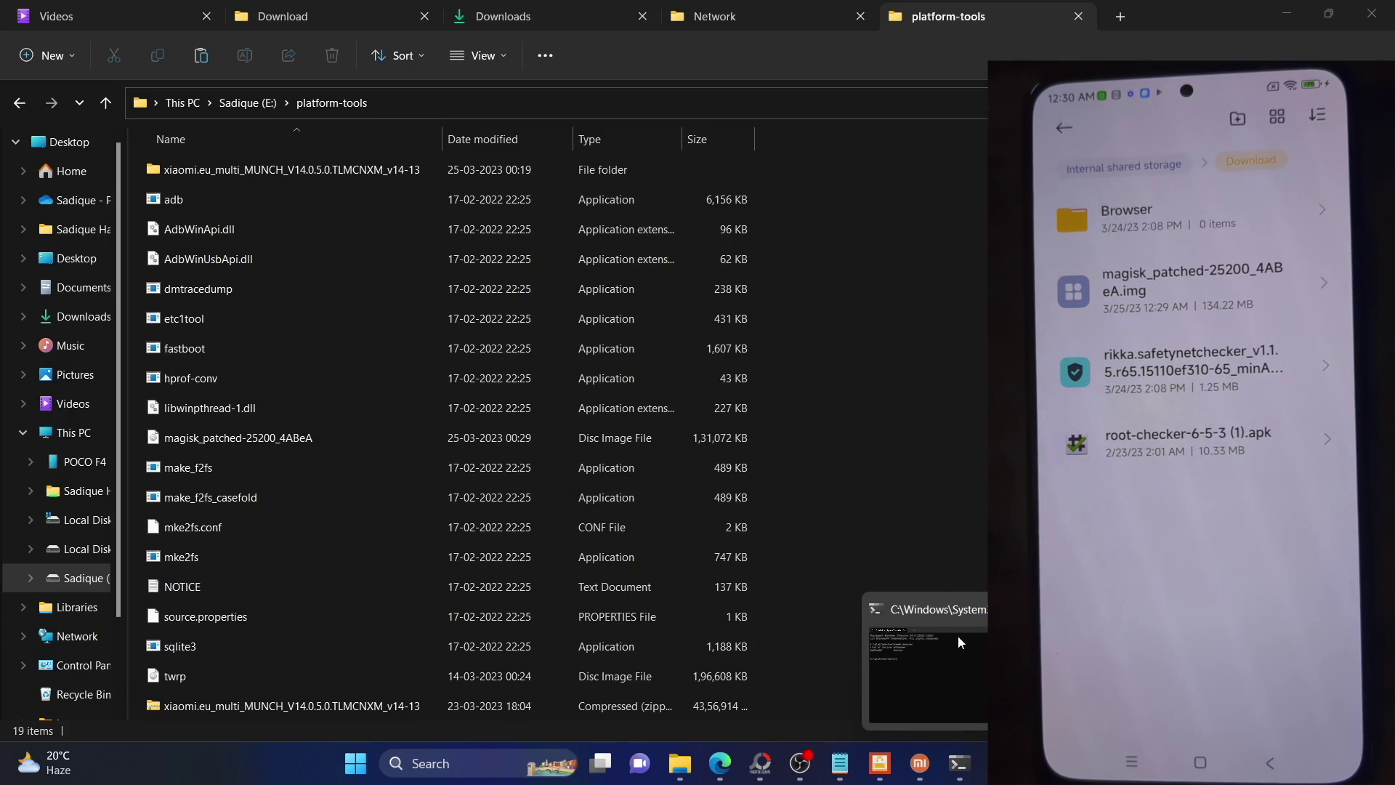
Step: Run 'adb reboot bootloader' to restart the phone into fastboot mode
click(957, 635)
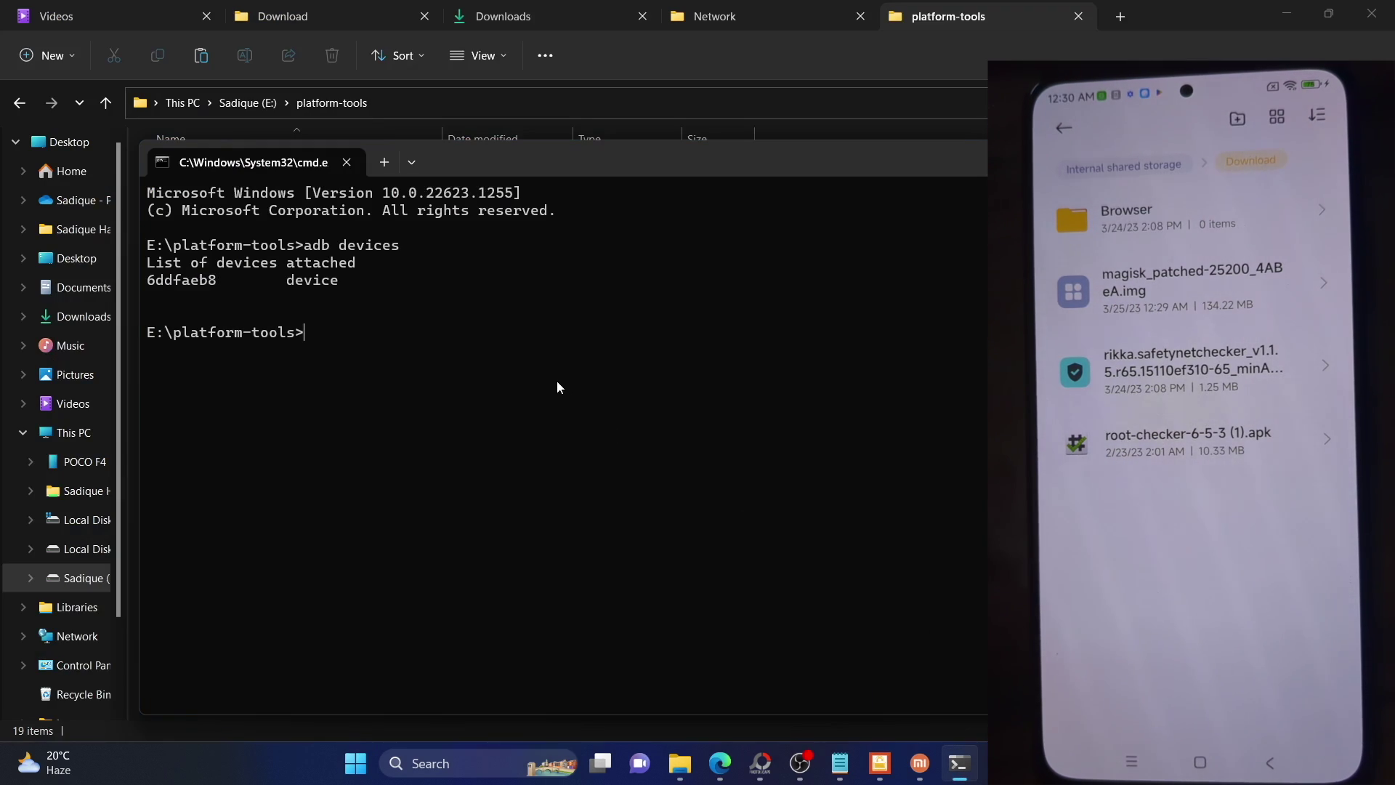
text(adb reboot bootloader)
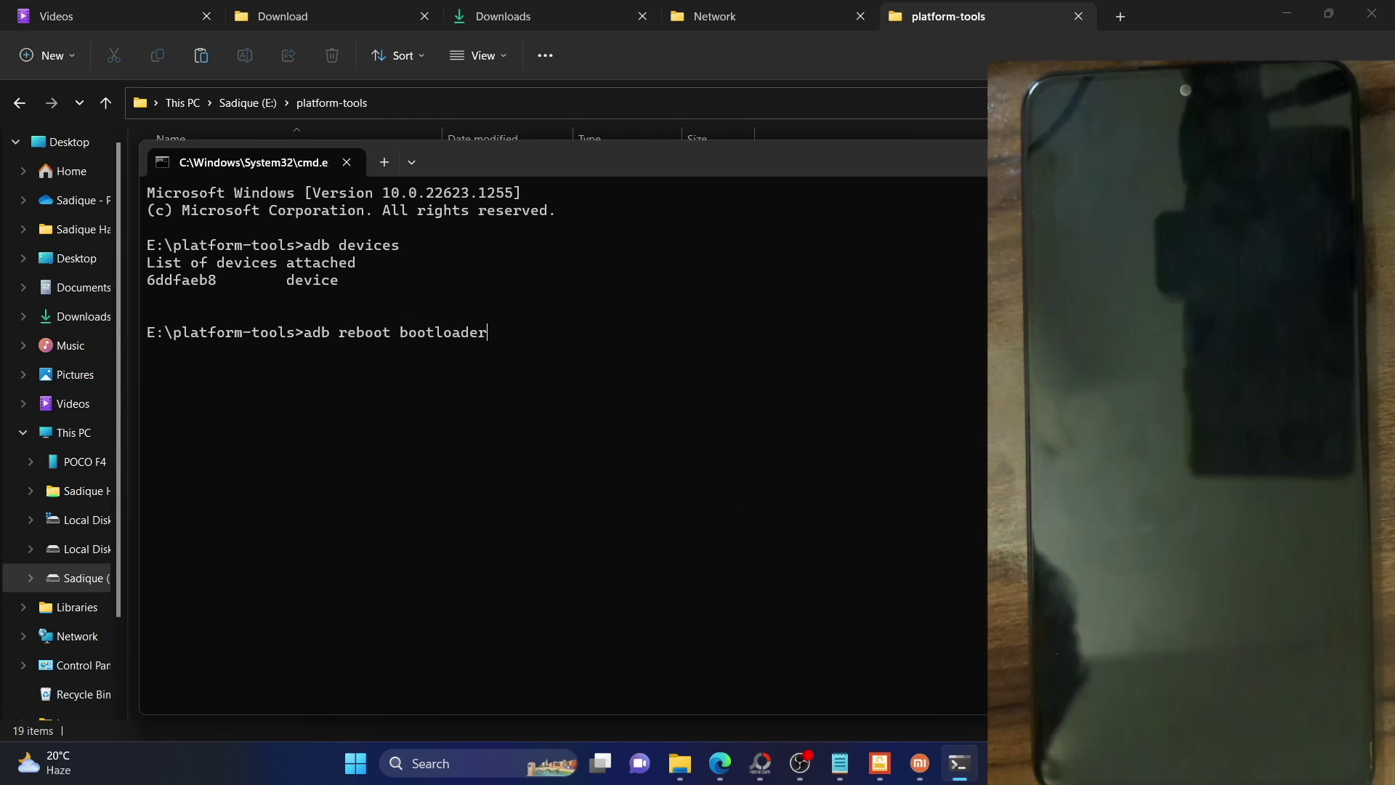
key(Return)
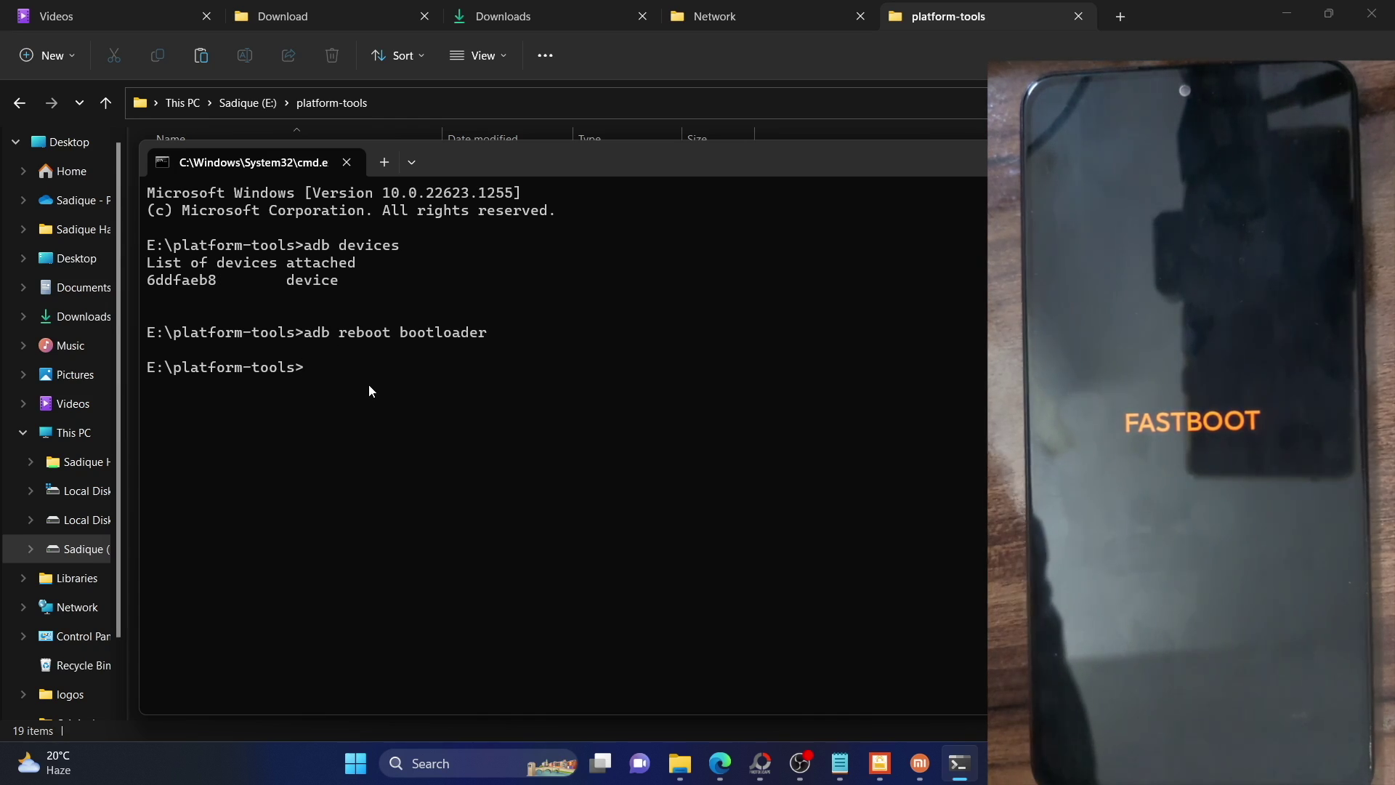
Step: Run 'fastboot devices' and confirm the phone's serial number is listed
text(fastbo)
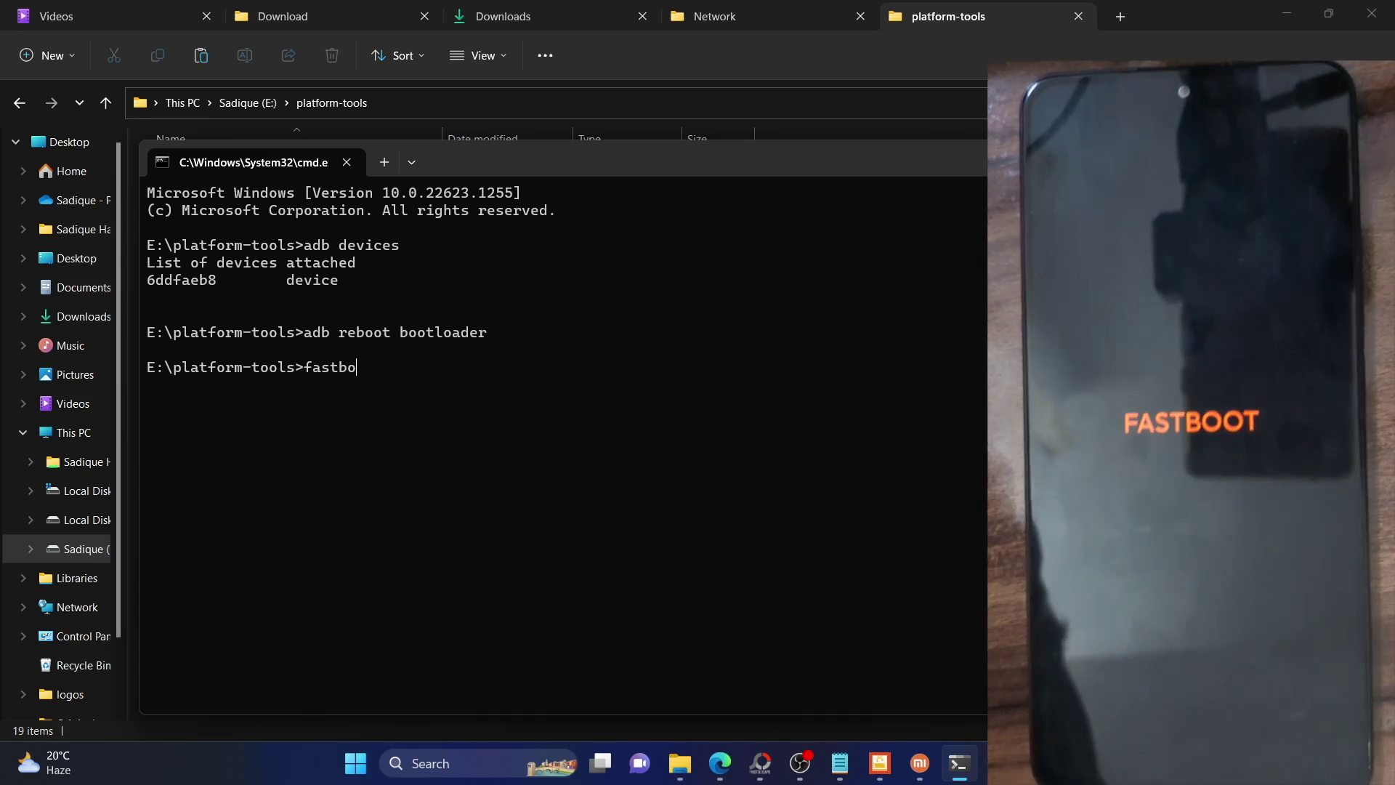
text(ot devices)
key(Return)
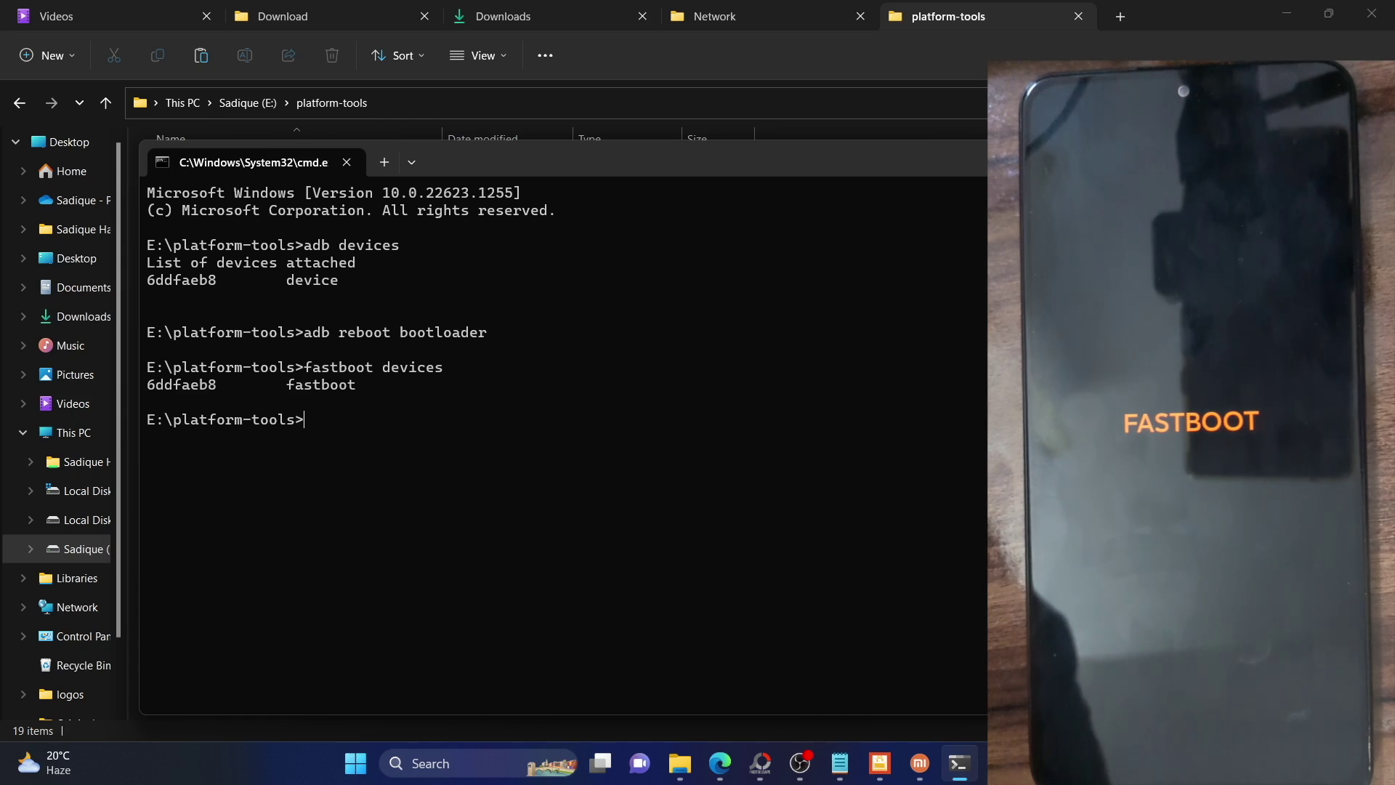
double_click(194, 386)
click(719, 763)
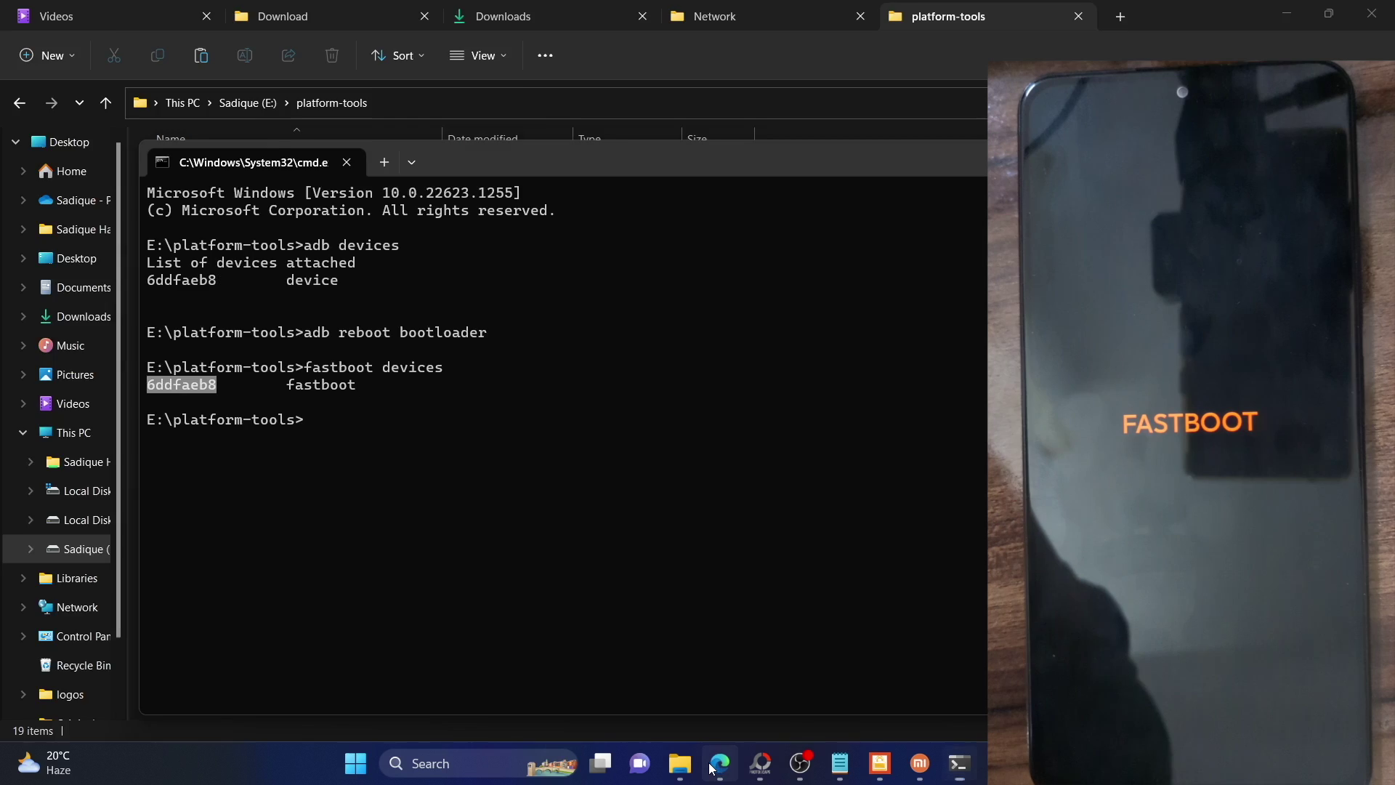
scroll(480, 430, down, 5)
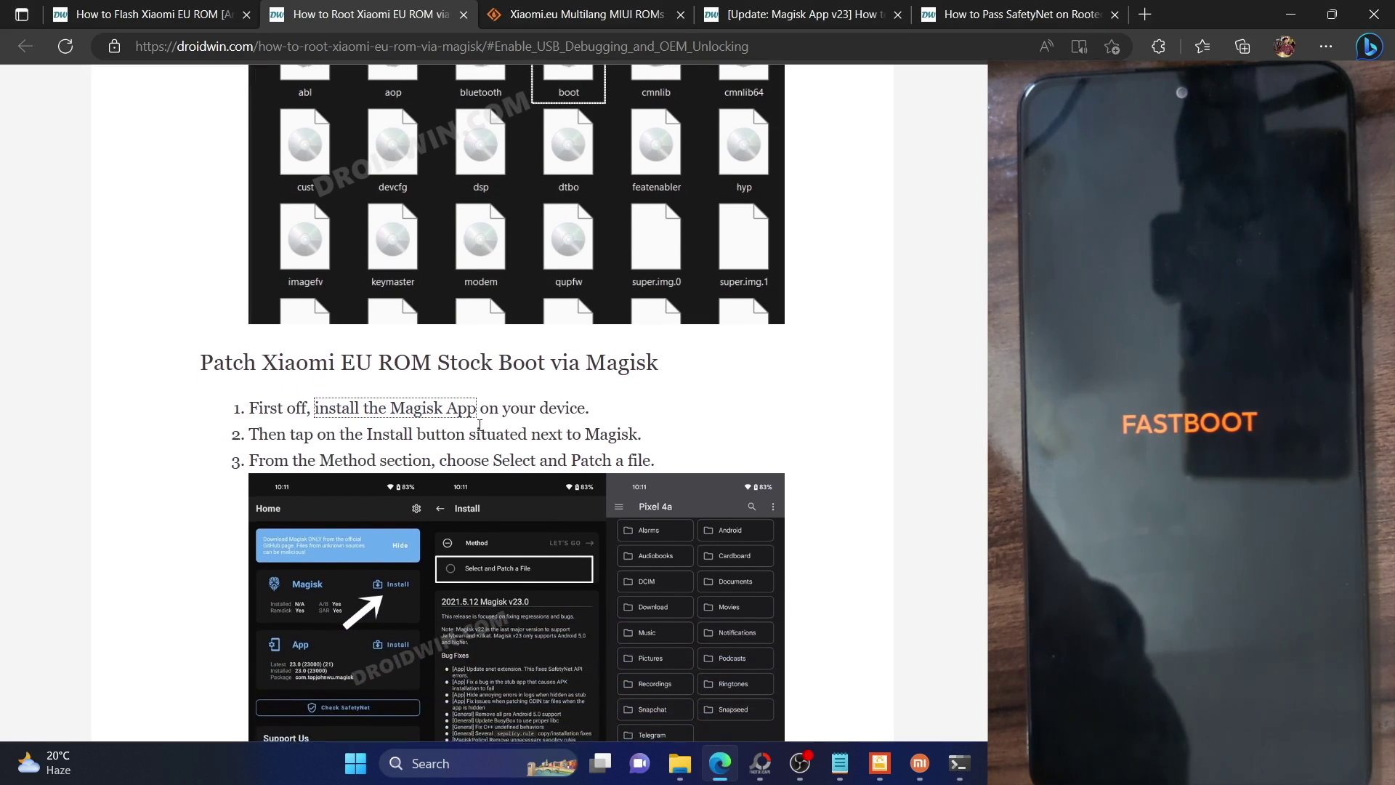
Step: Scroll the rooting guide and open its 'install the Fastboot Drivers' link in a new tab
scroll(479, 425, down, 8)
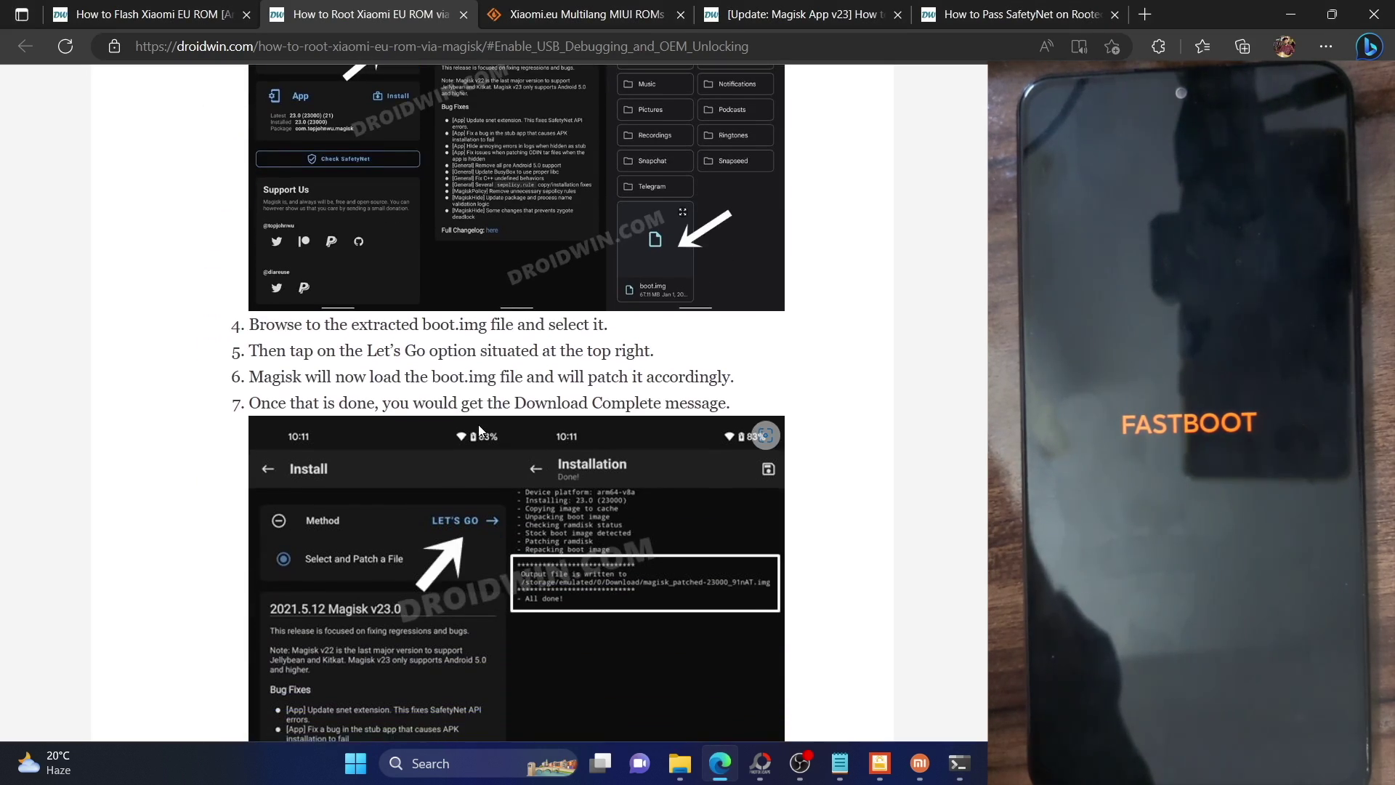
scroll(478, 430, down, 13)
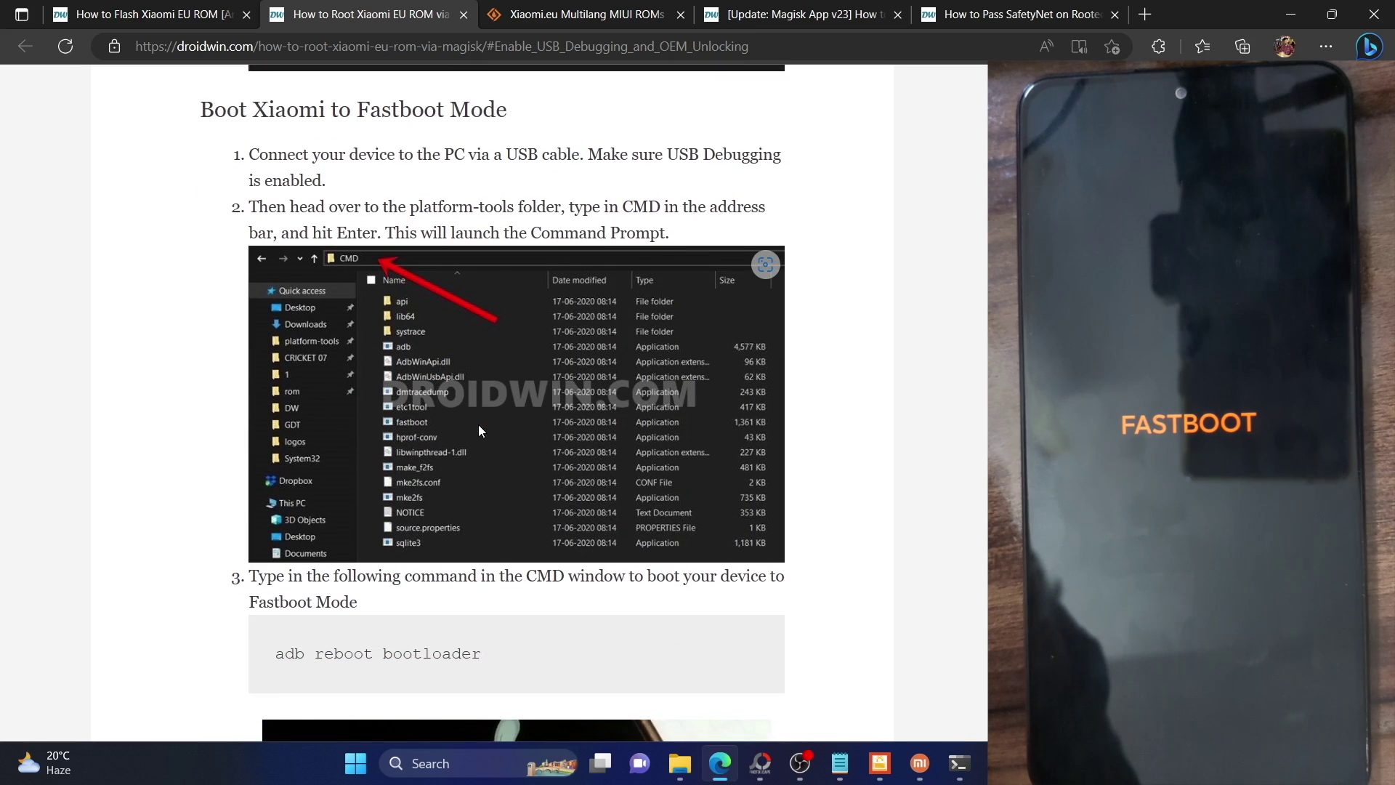
scroll(478, 430, down, 3)
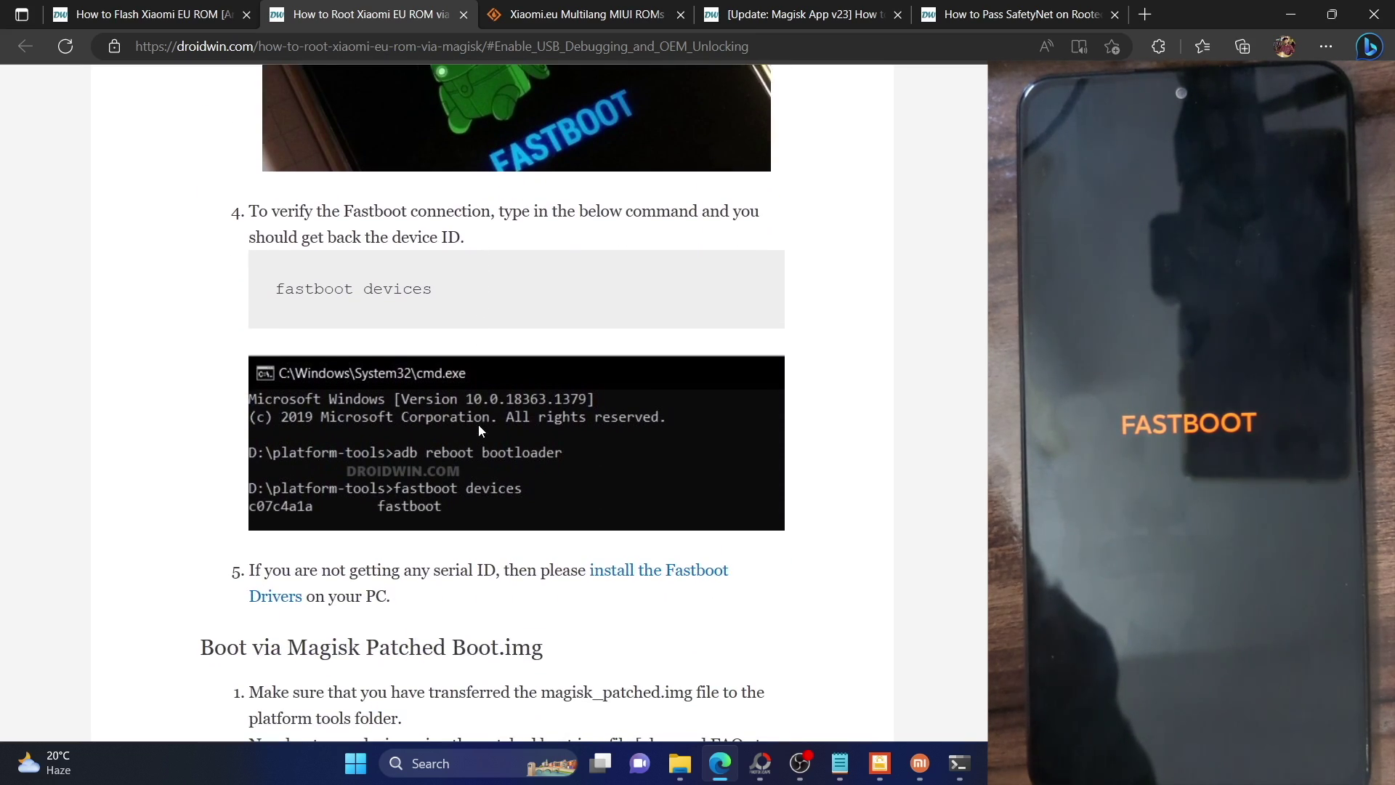
right_click(283, 592)
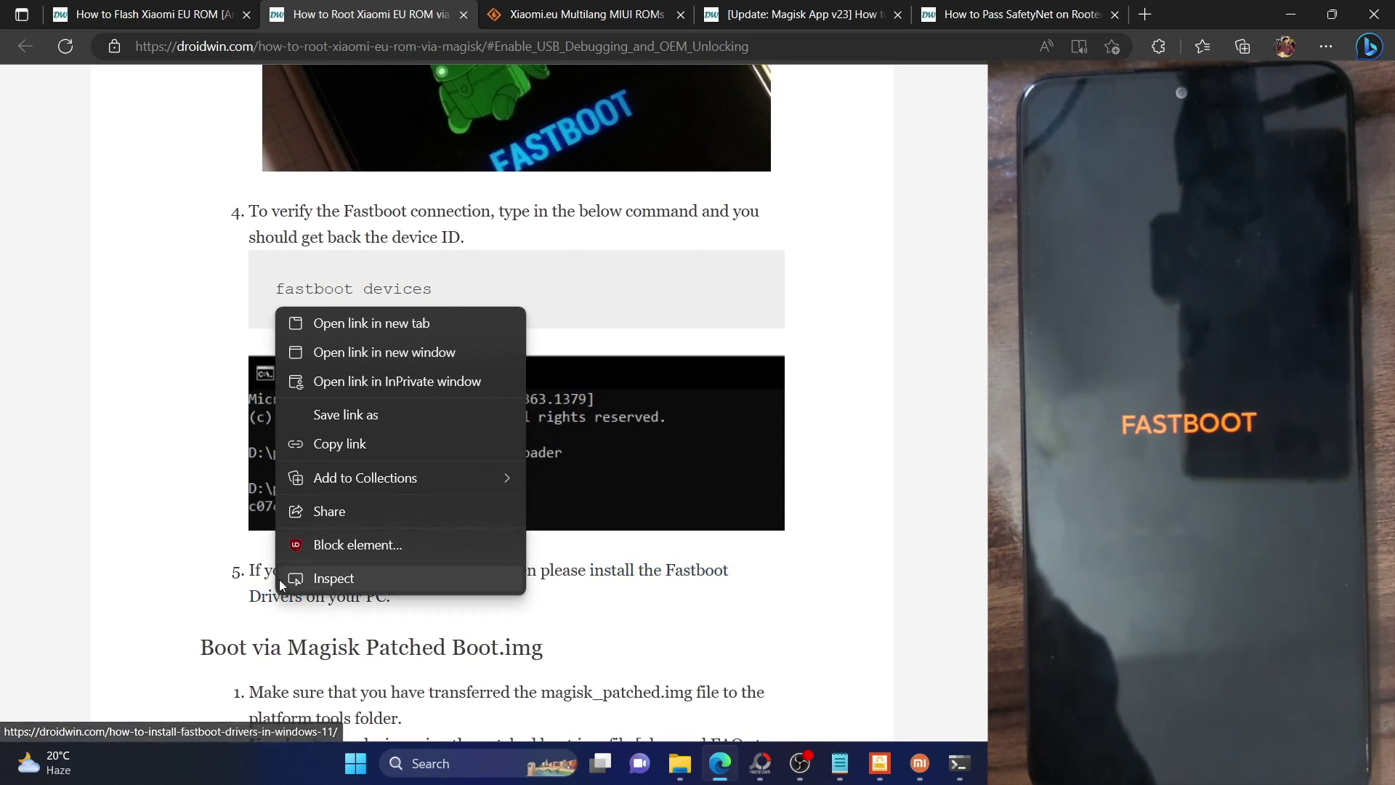
click(348, 324)
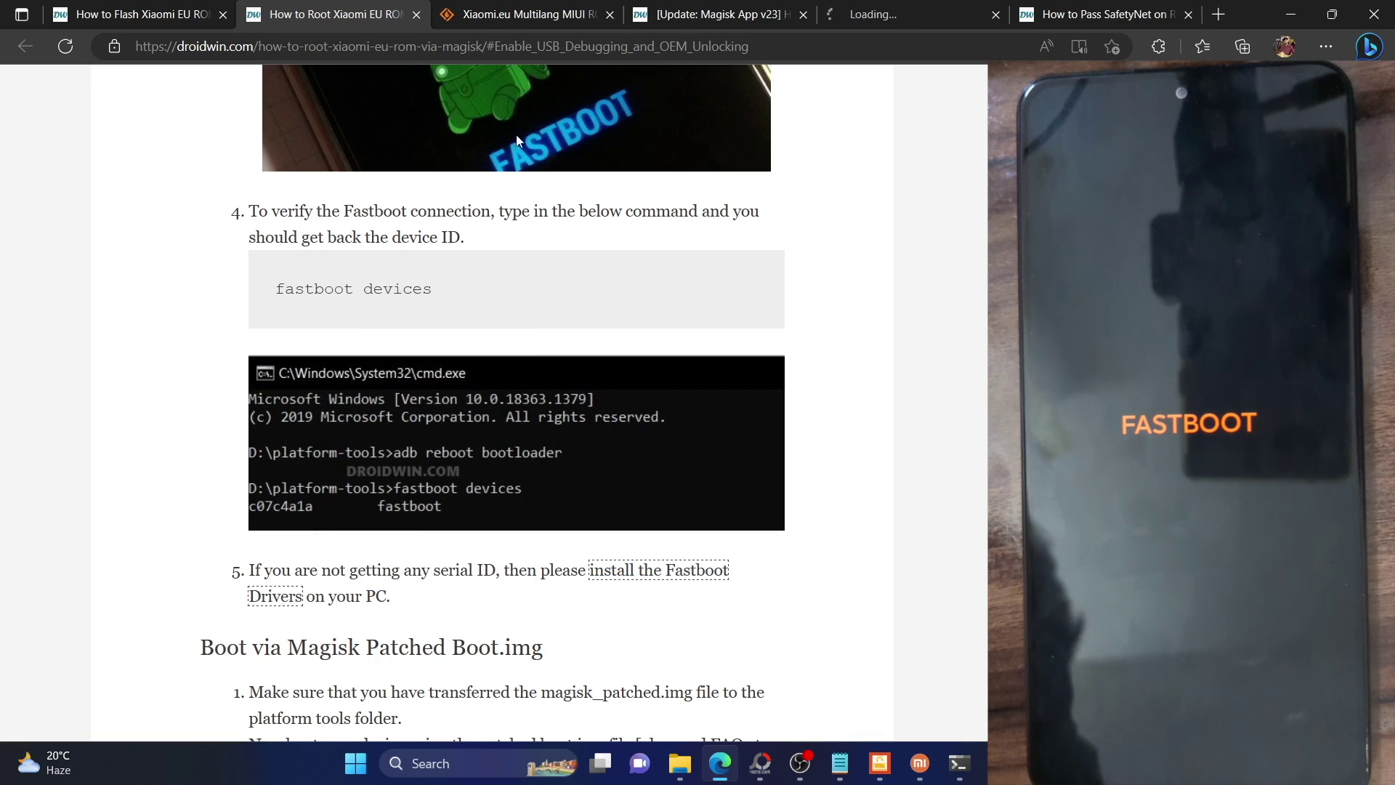
Step: Read through the Fastboot drivers article, then bring up the platform-tools folder
click(860, 15)
scroll(595, 460, down, 4)
scroll(596, 455, down, 15)
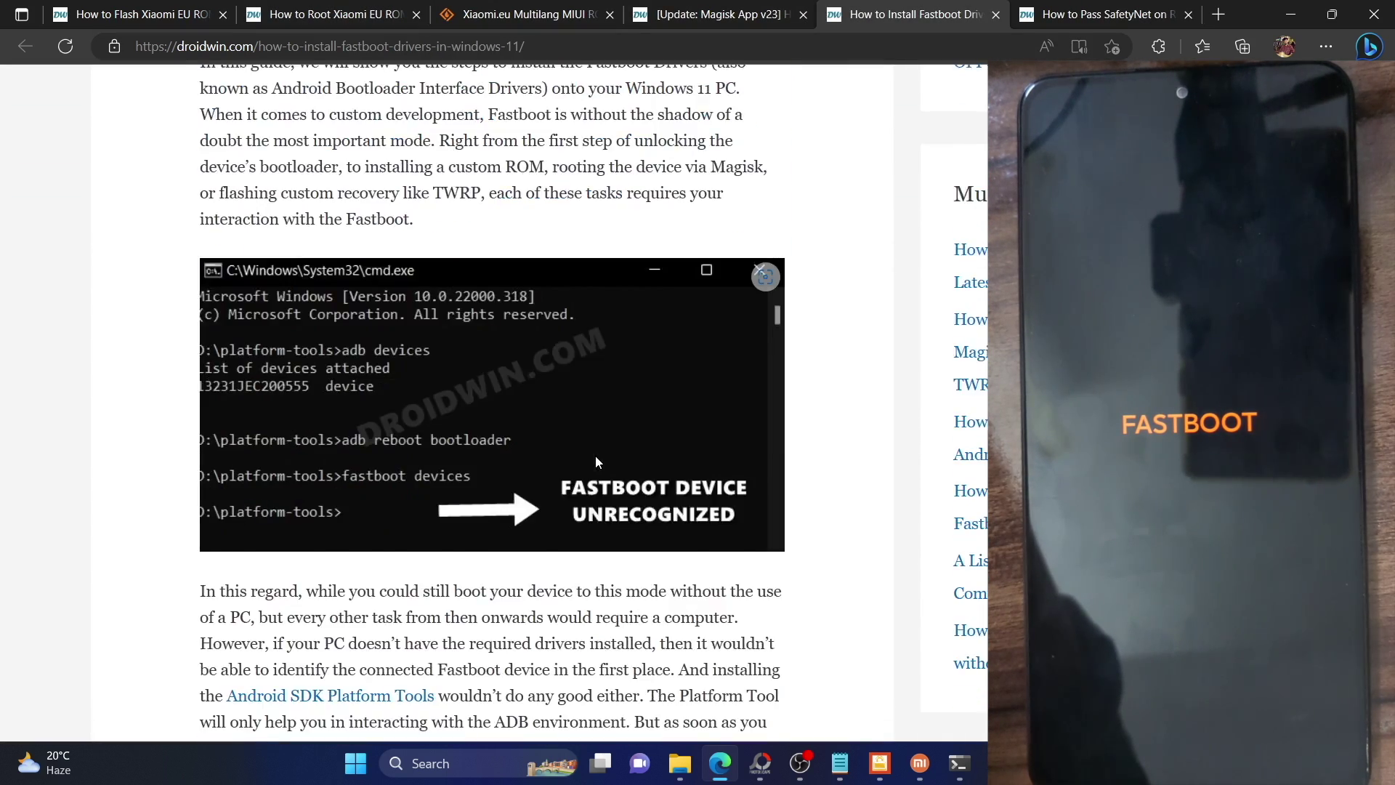
scroll(597, 457, down, 4)
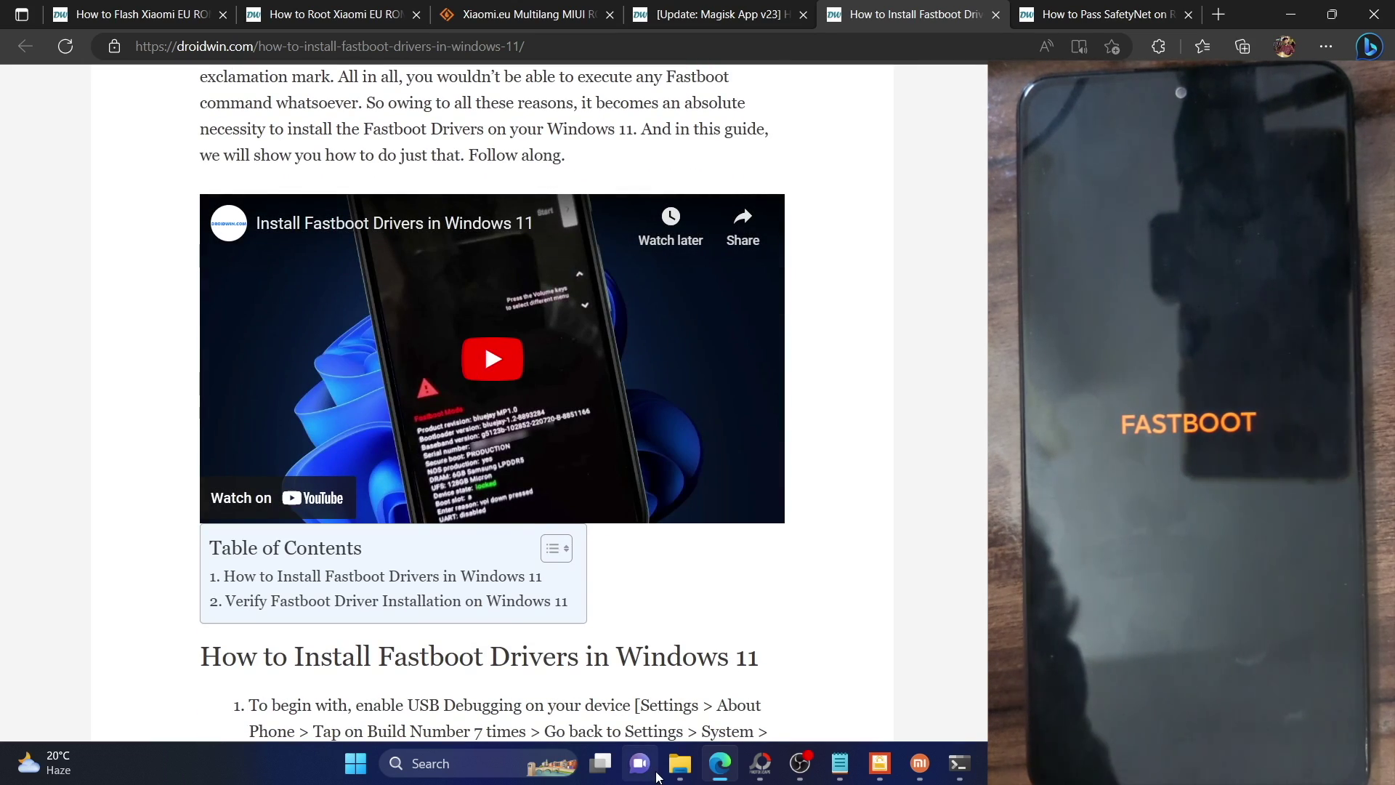
click(680, 774)
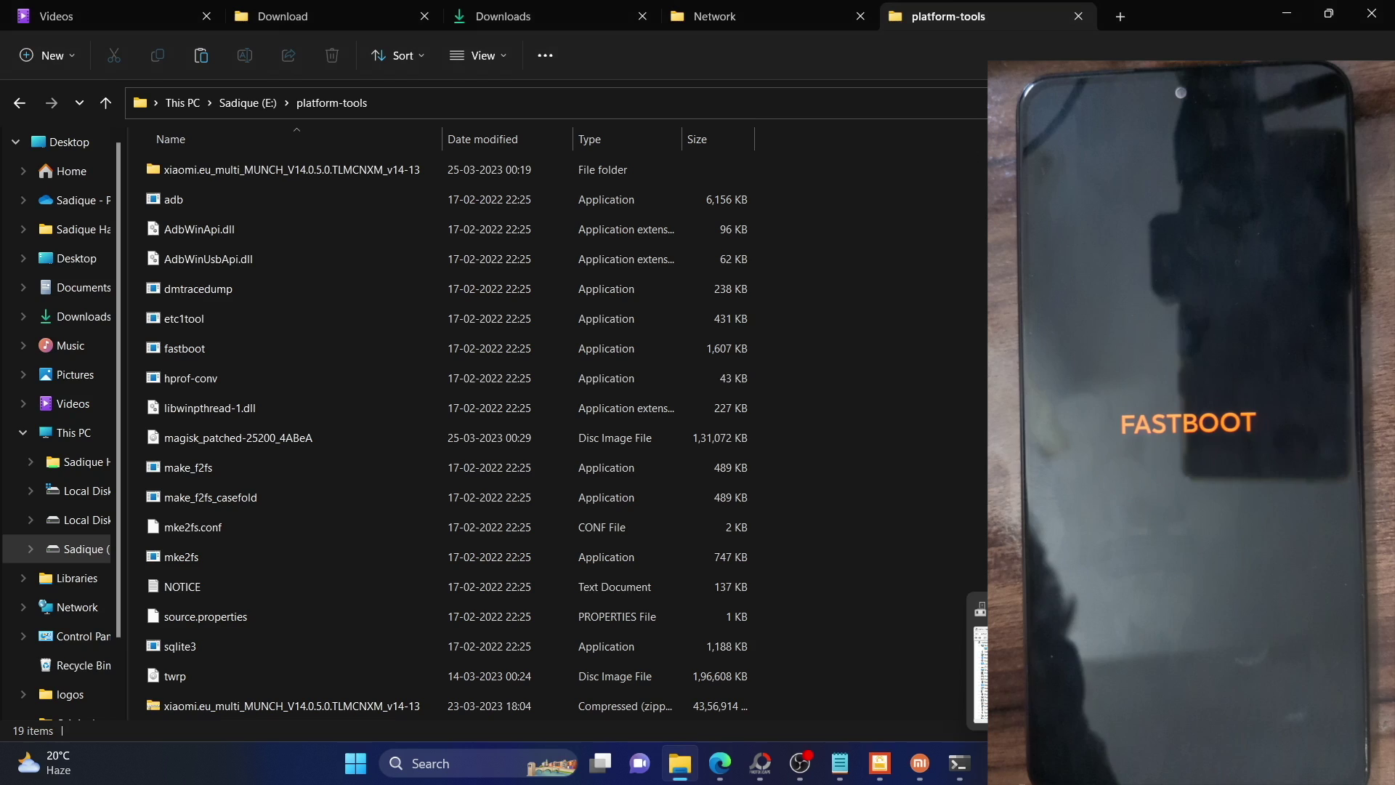
Step: Verify in Device Manager that Android Phone lists the Android Bootloader Interface device
click(975, 777)
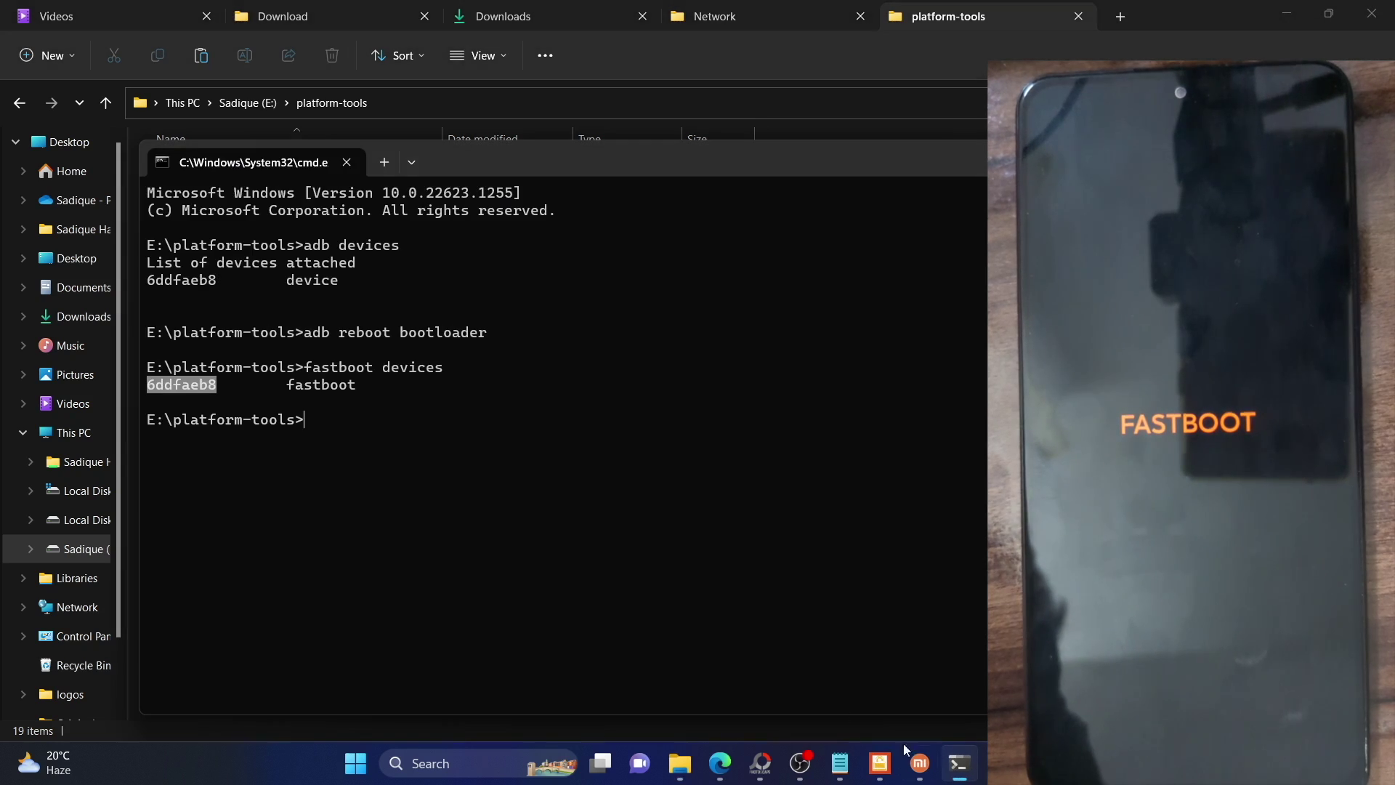
click(232, 399)
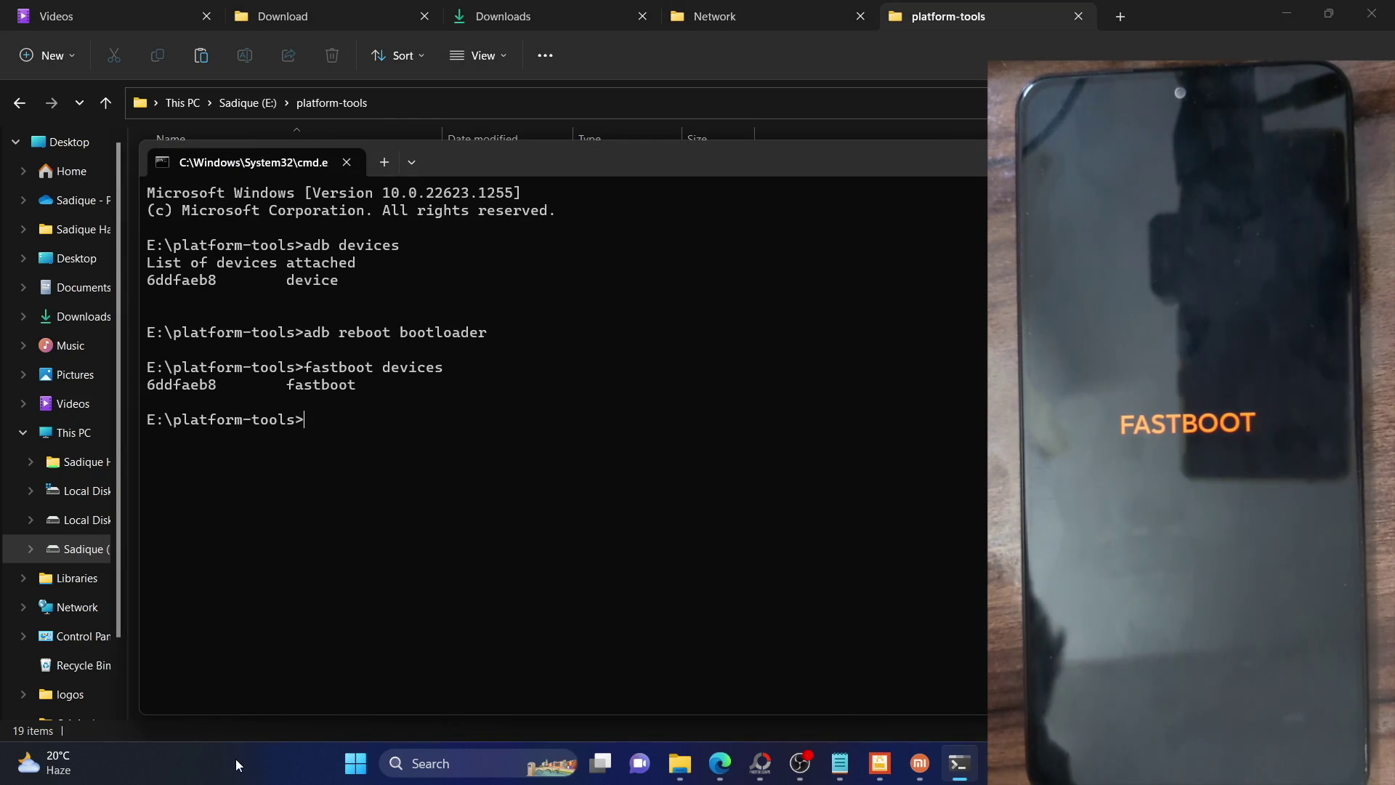
key(super+x)
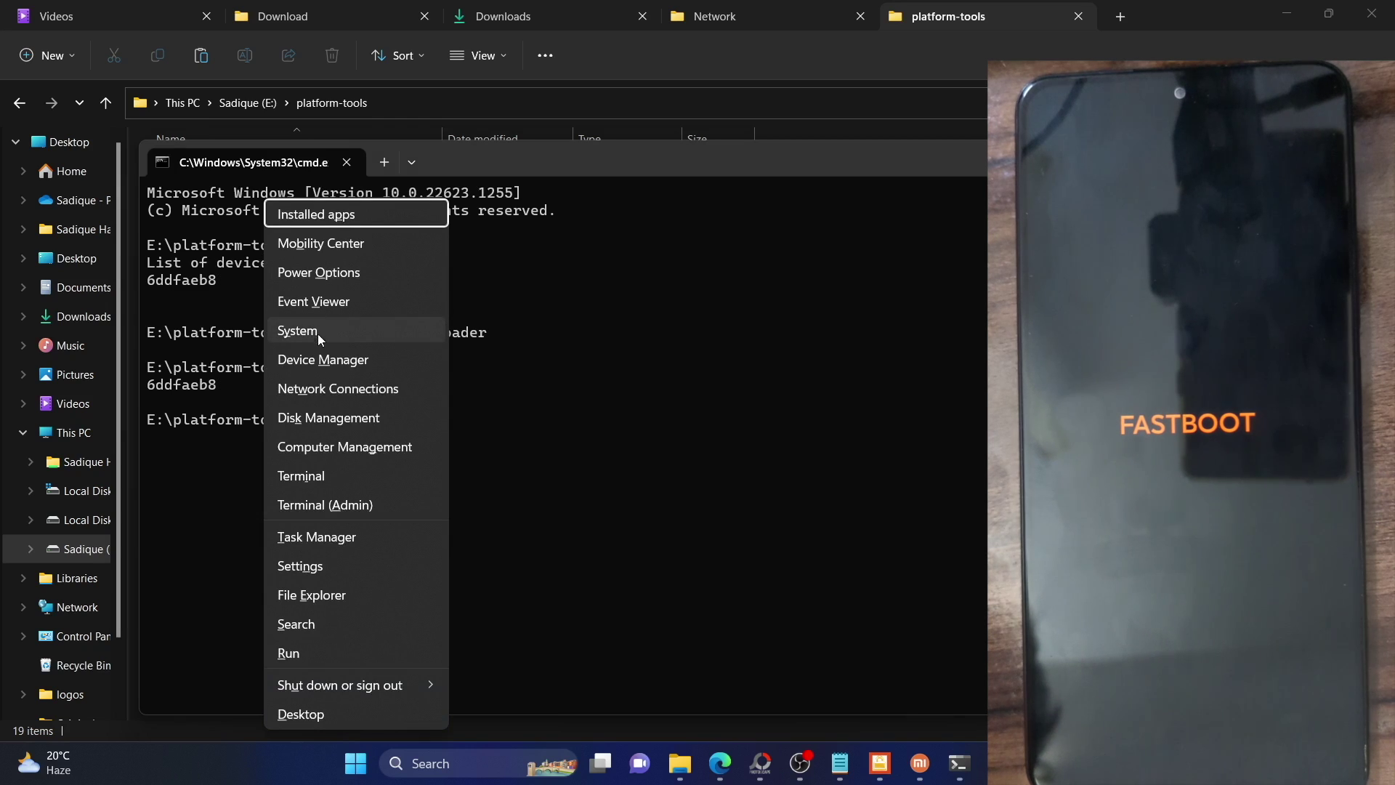
click(316, 361)
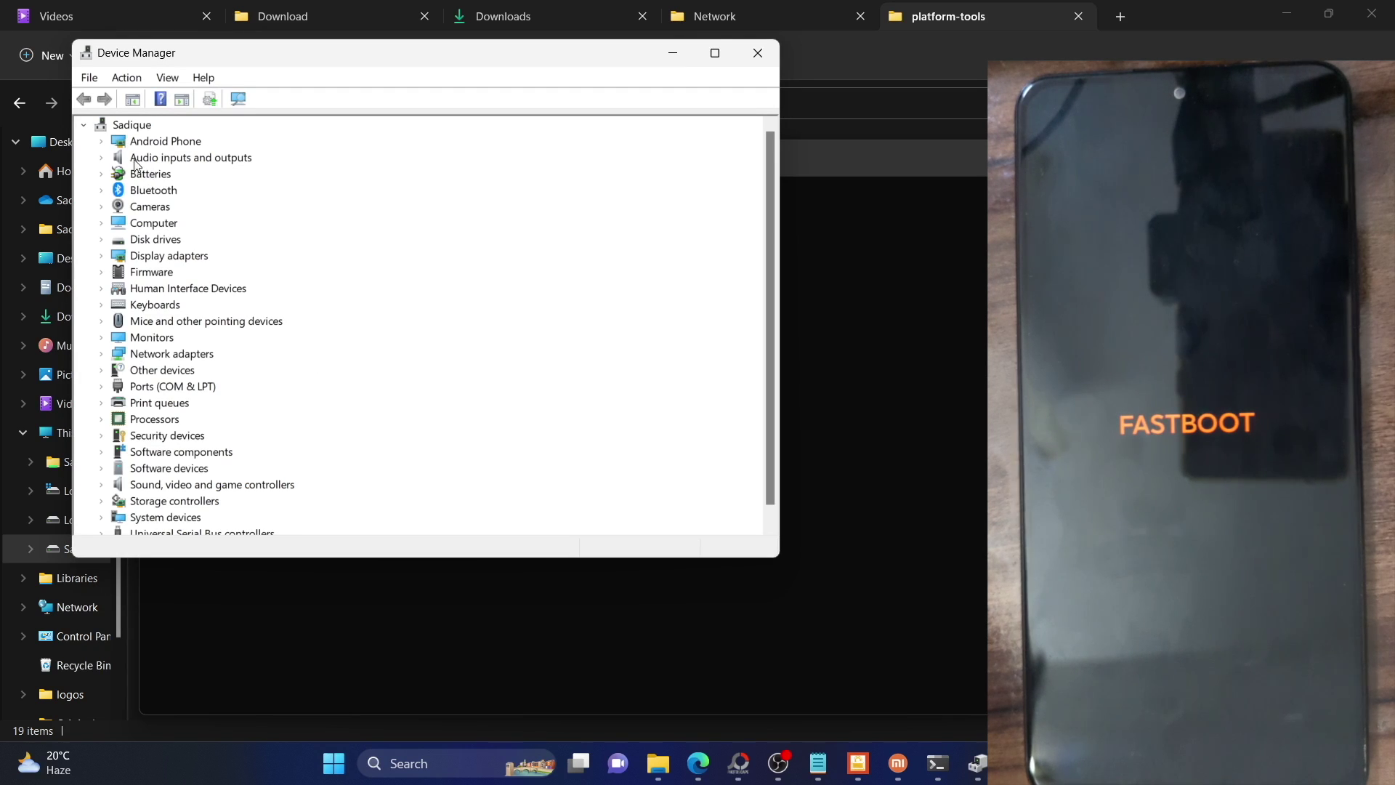
click(102, 142)
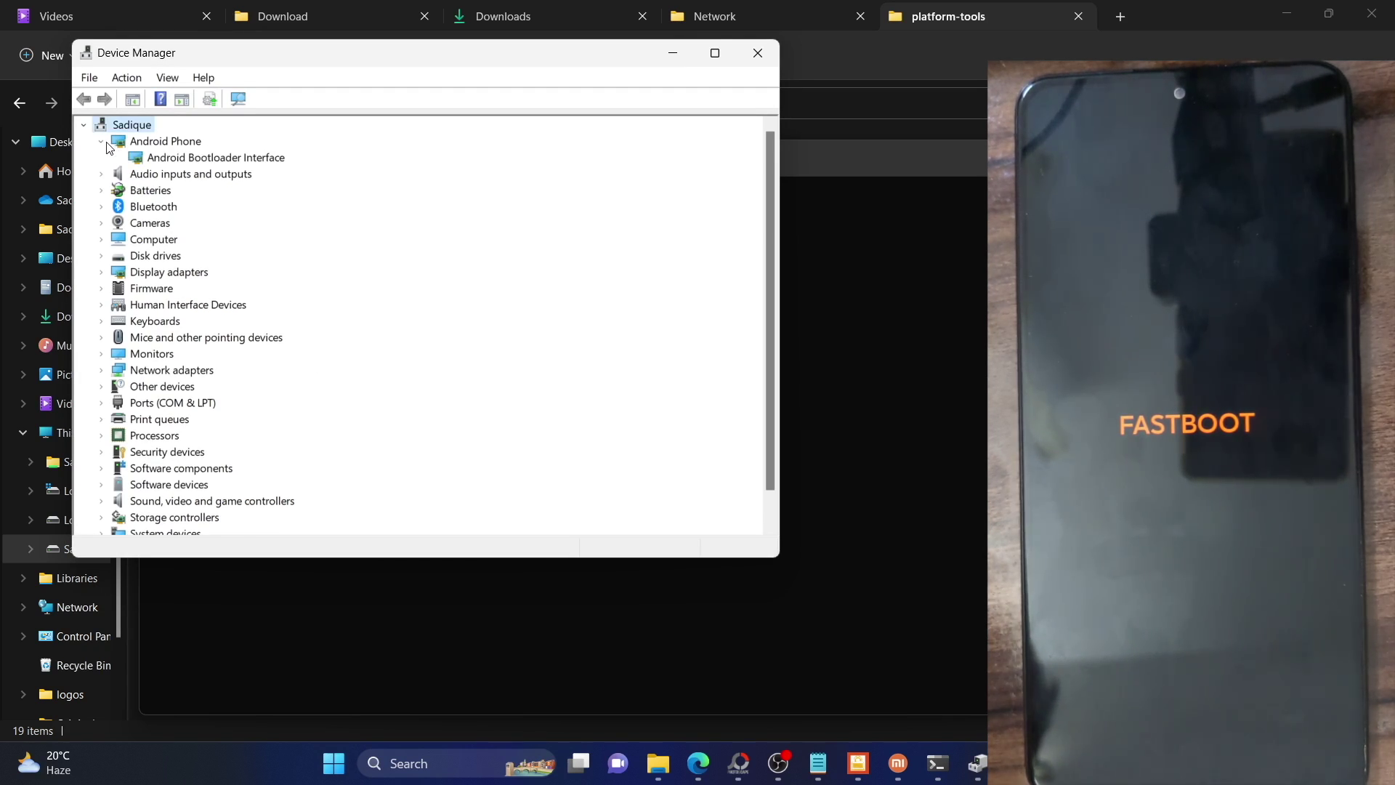
click(217, 158)
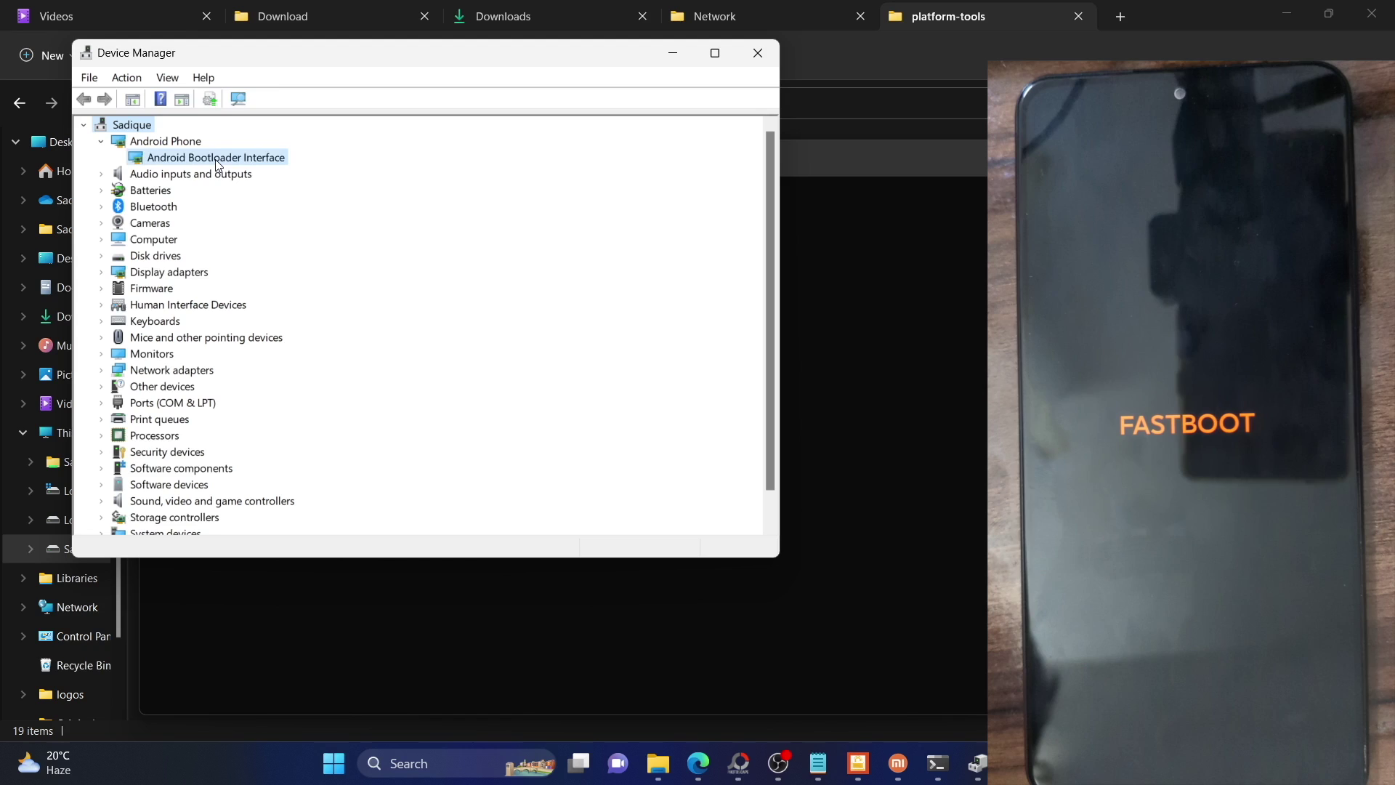
click(673, 53)
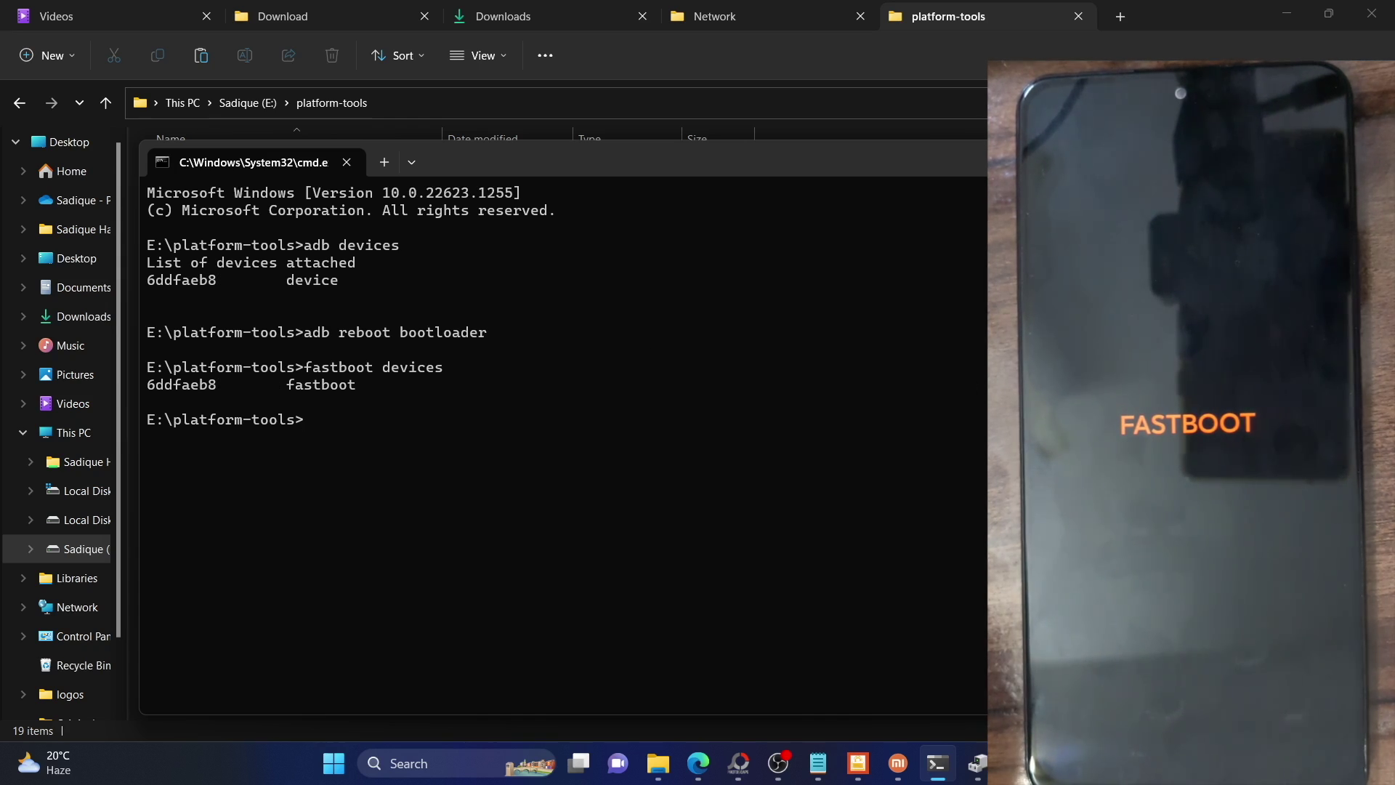
key(alt+Tab)
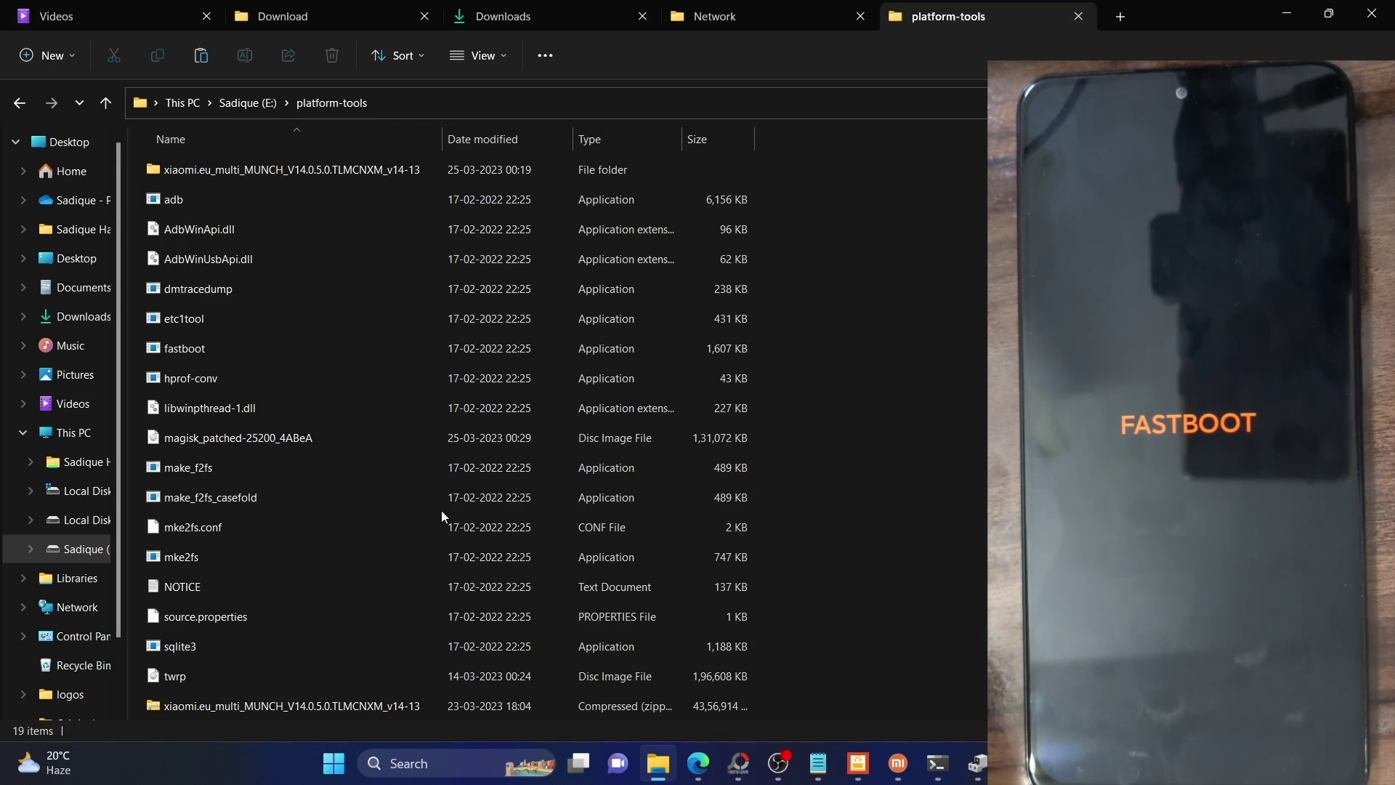
Step: Rename magisk_patched-25200_4ABeA in platform-tools to magisk_patched_boot
click(290, 440)
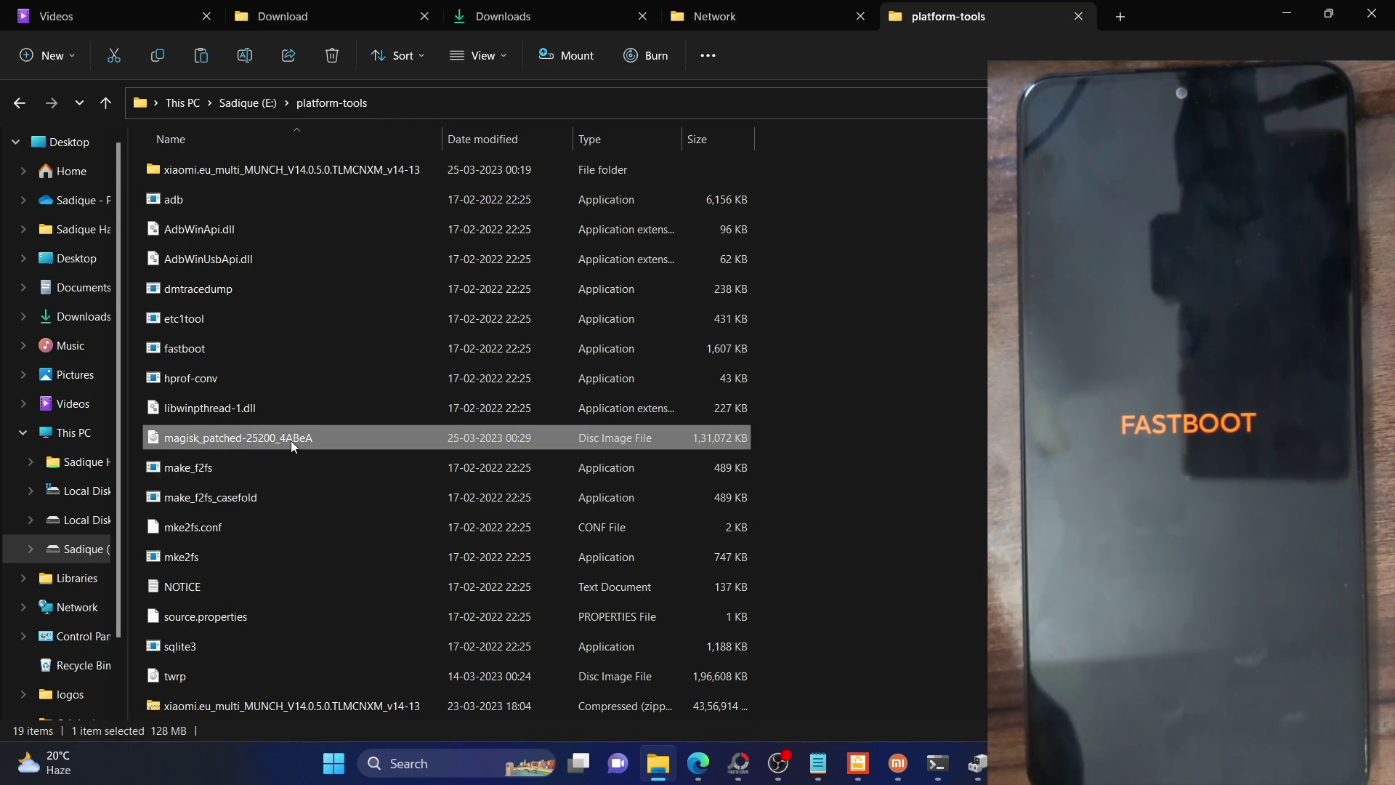
right_click(290, 440)
click(404, 470)
key(End)
key(BackSpace)
key(BackSpace)
key(BackSpace)
key(BackSpace)
key(BackSpace)
key(BackSpace)
key(BackSpace)
key(BackSpace)
key(BackSpace)
key(BackSpace)
key(BackSpace)
key(BackSpace)
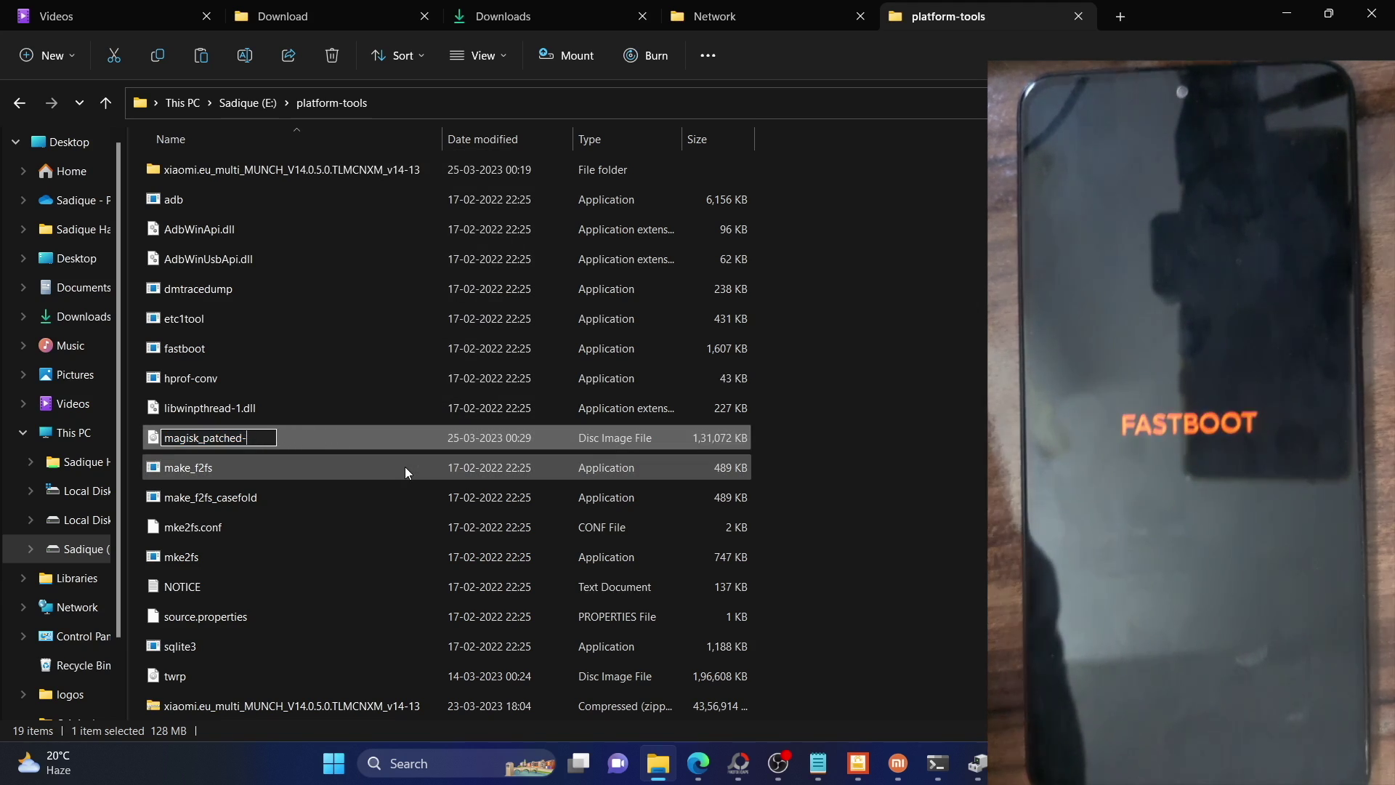
text(_boot)
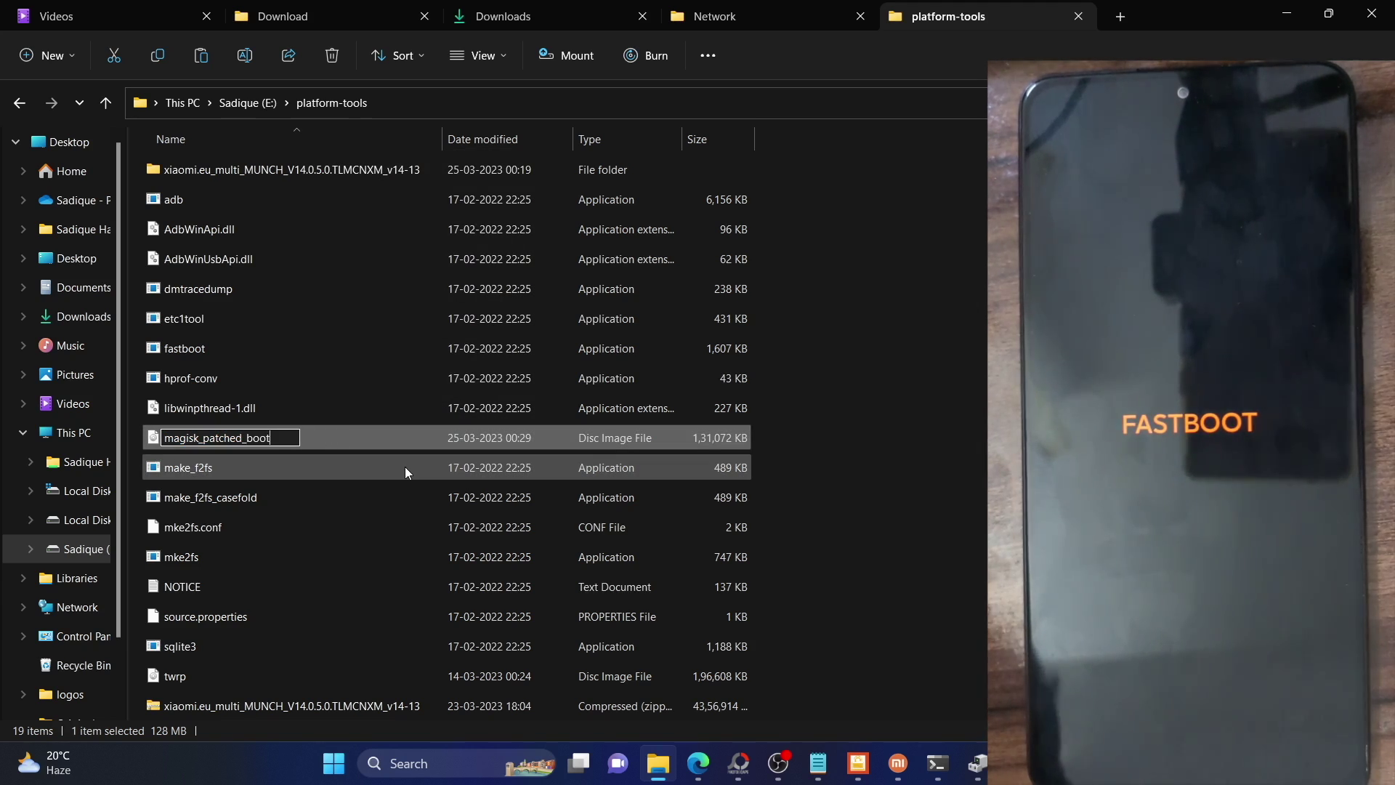
key(Return)
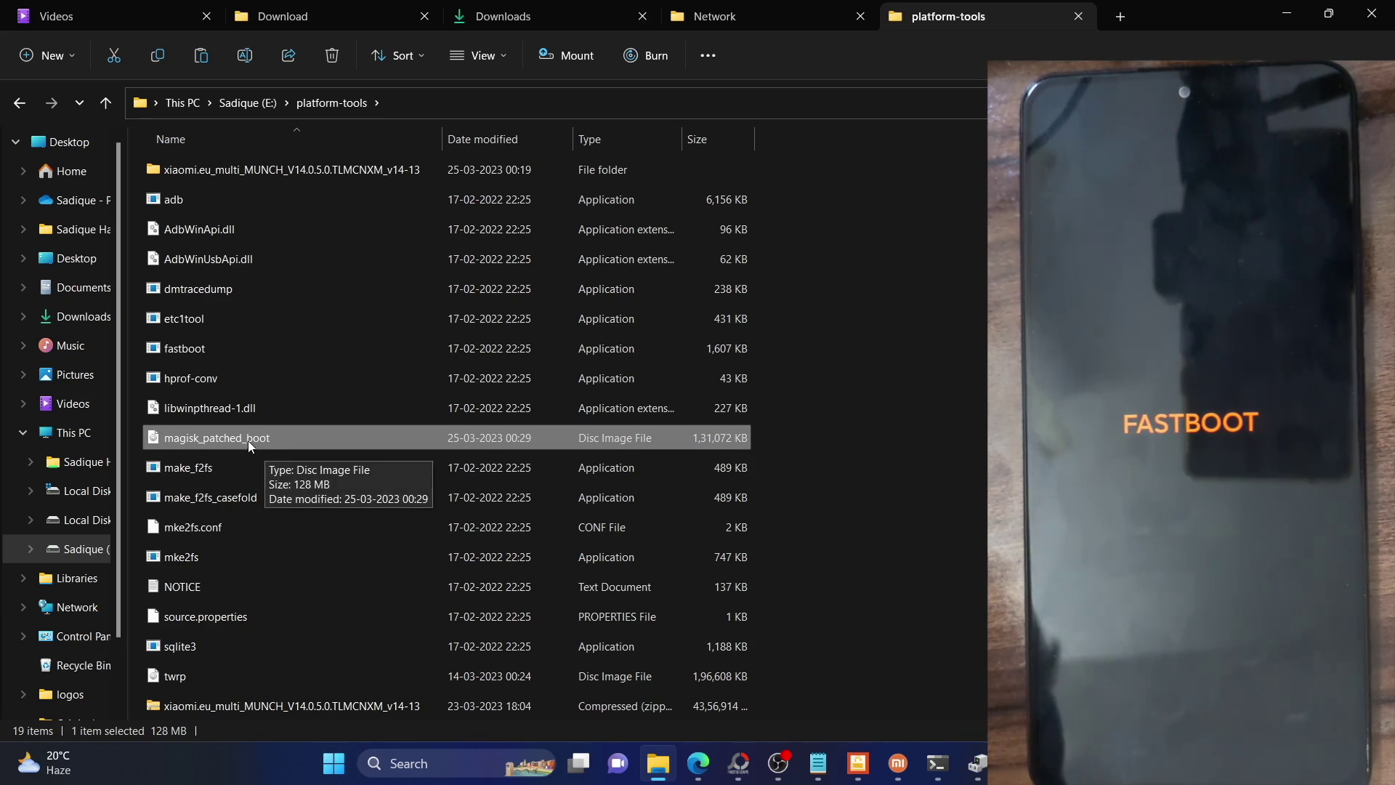
click(1053, 254)
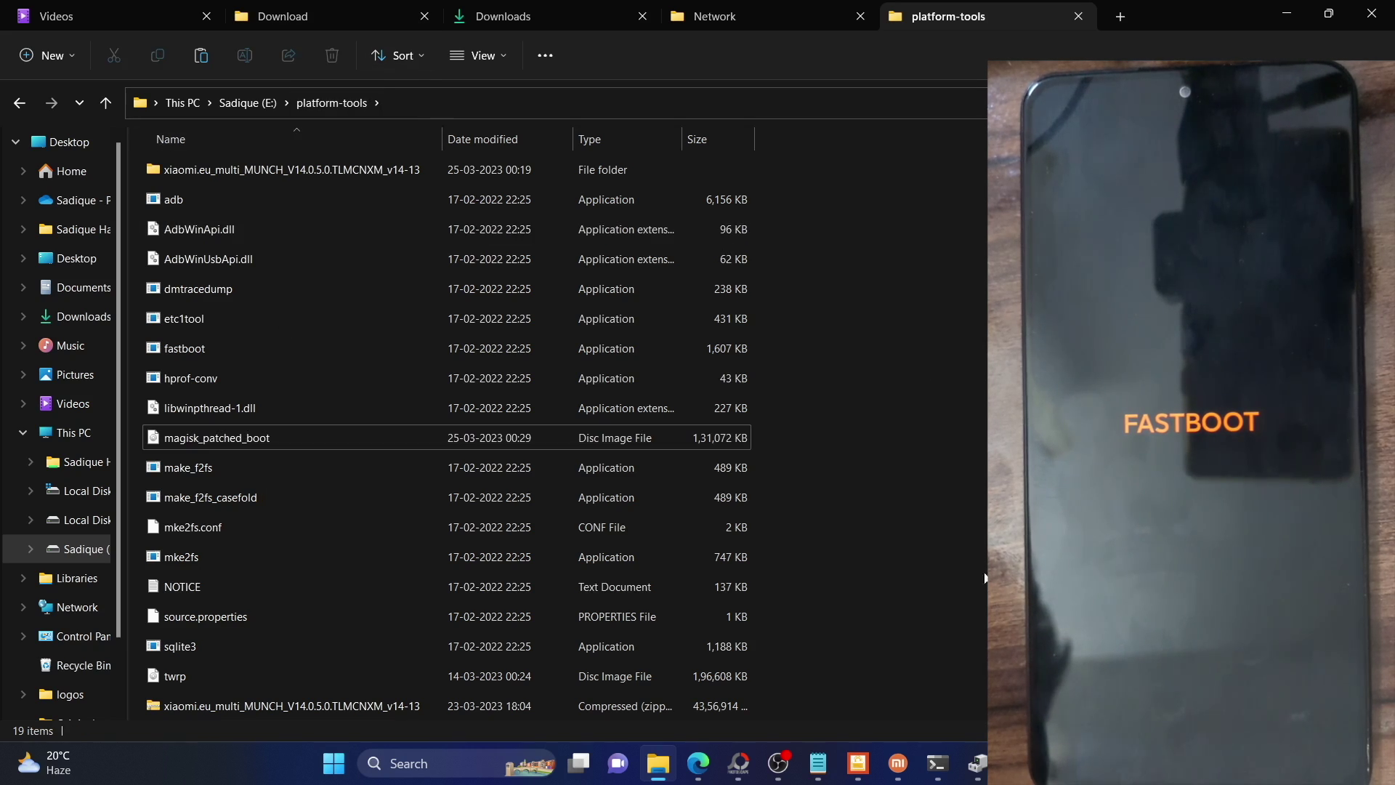
click(940, 762)
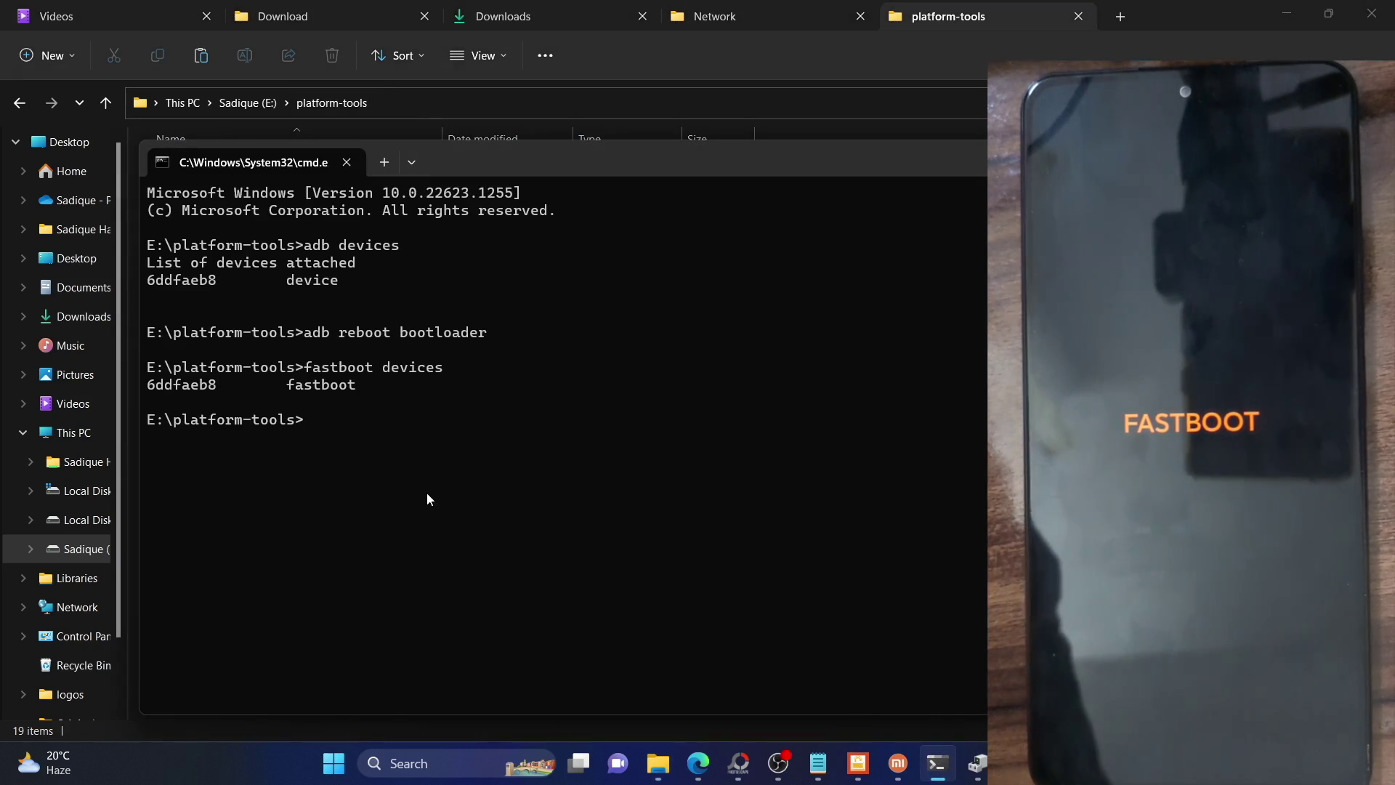
Step: Run 'fastboot boot magisk_patched_boot.img' to boot the phone from the patched image
text(fastboot)
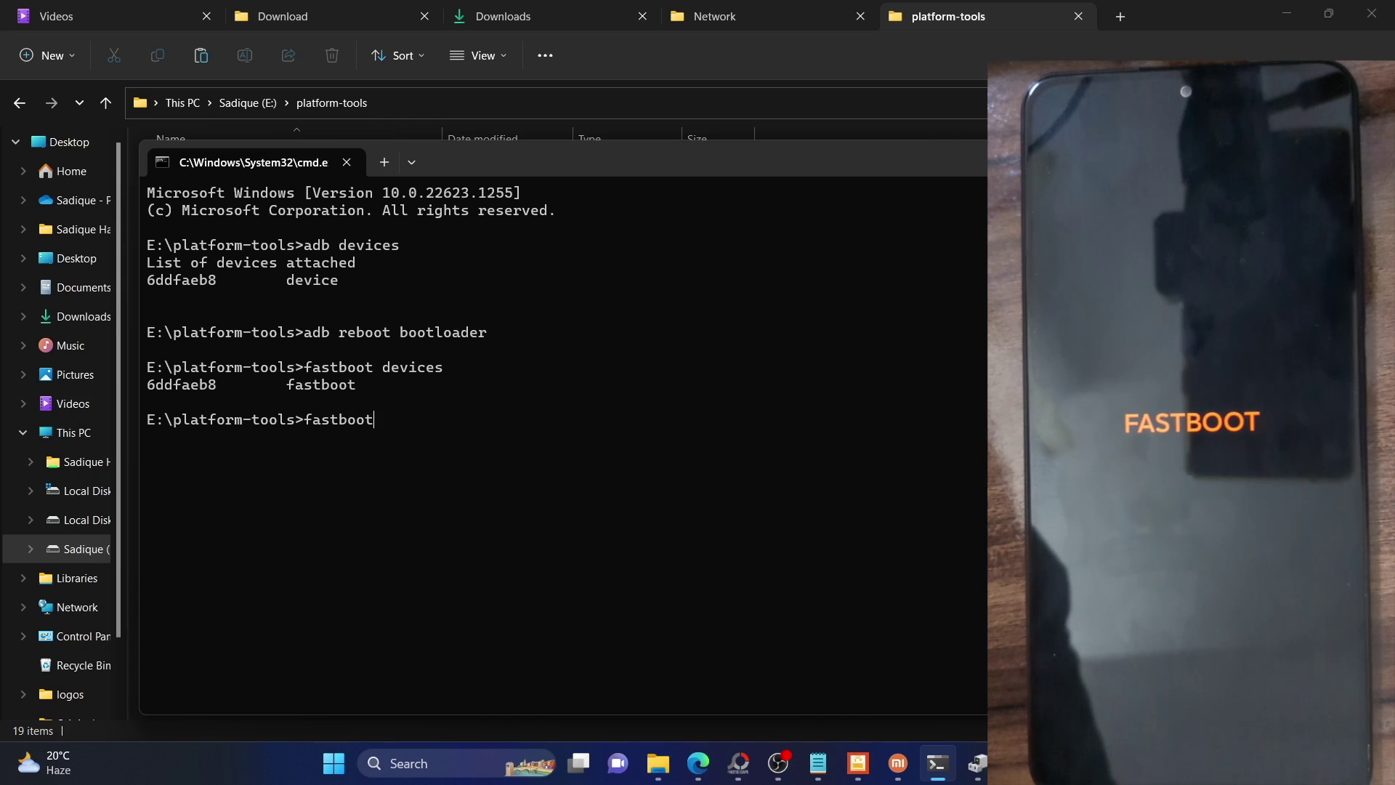
text( boot msgisk)
key(BackSpace)
key(BackSpace)
key(BackSpace)
key(BackSpace)
key(BackSpace)
text(agi)
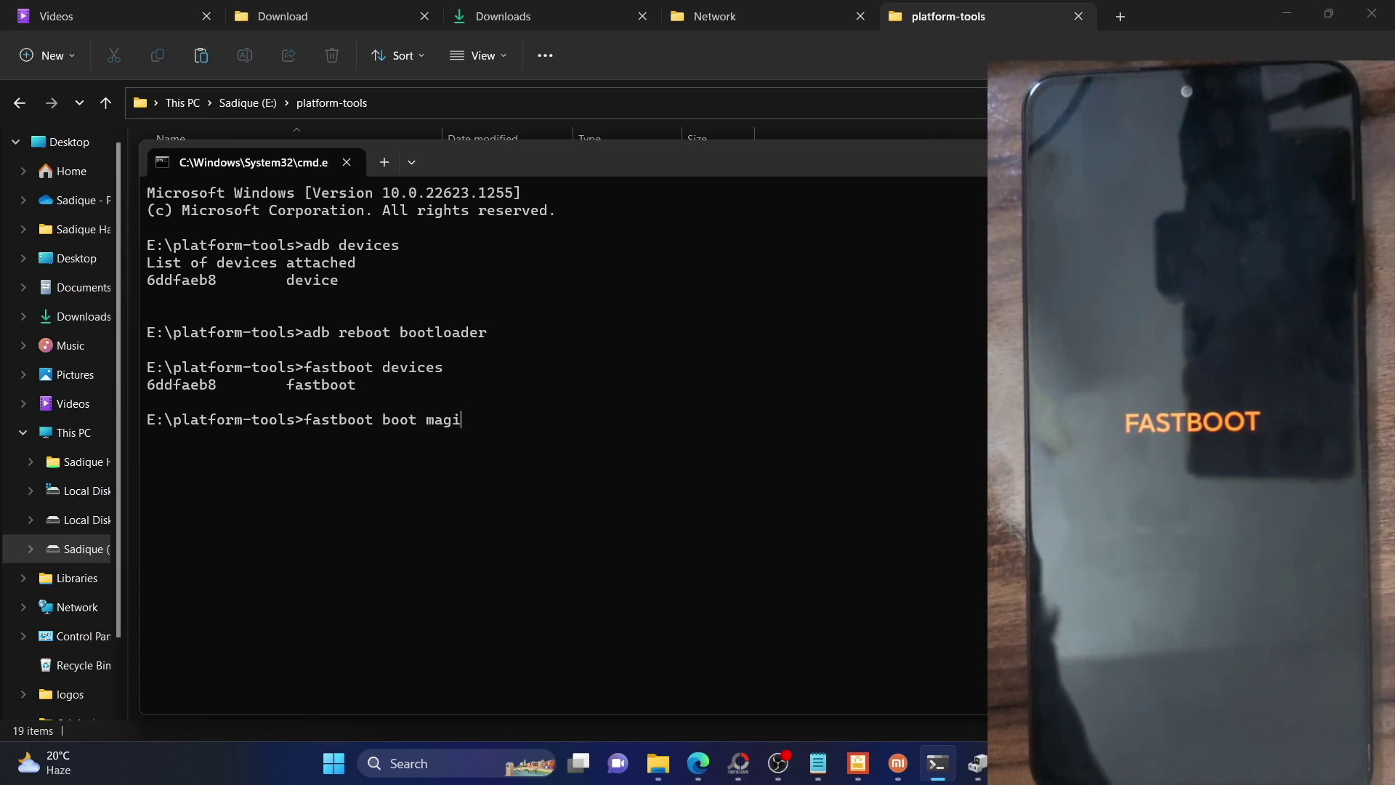
text(sk_patched_boot.img)
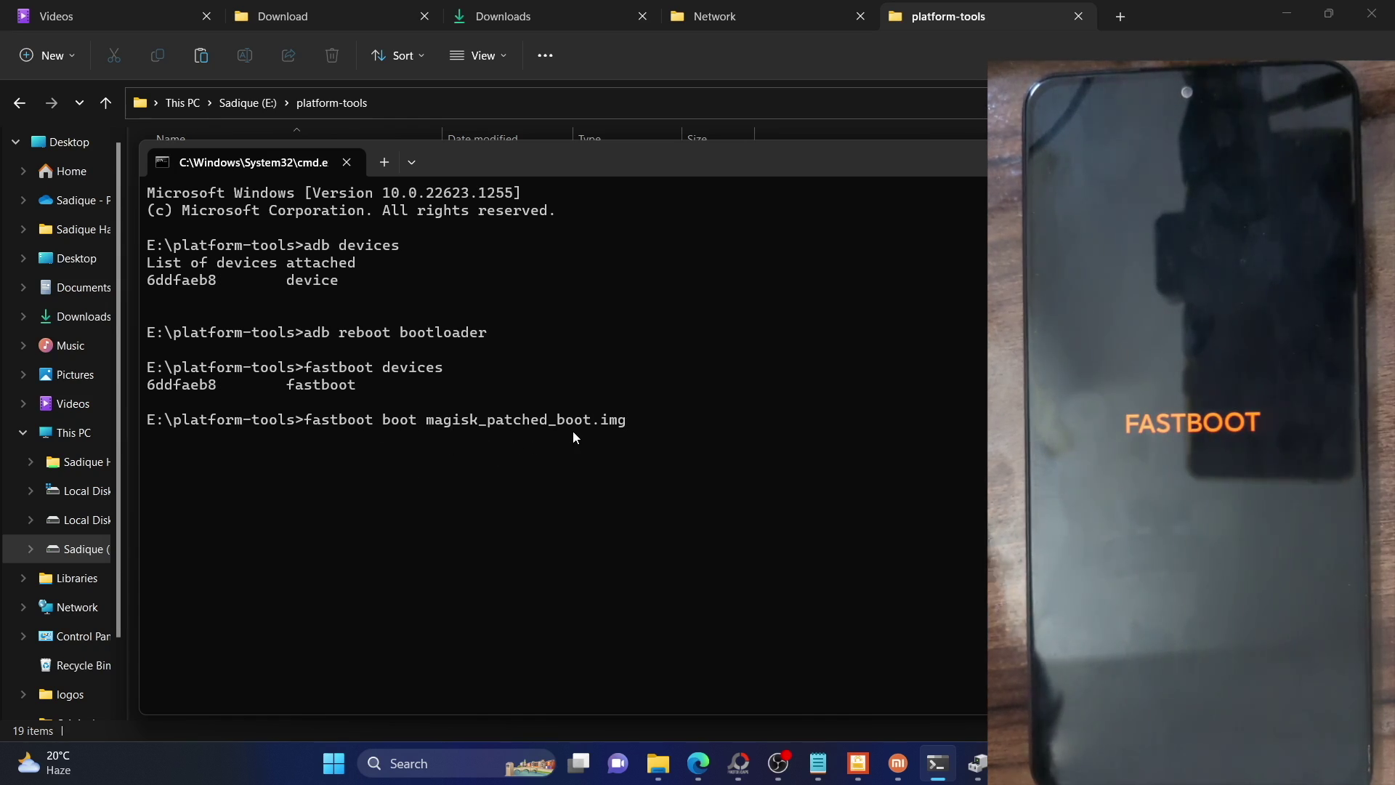
key(Return)
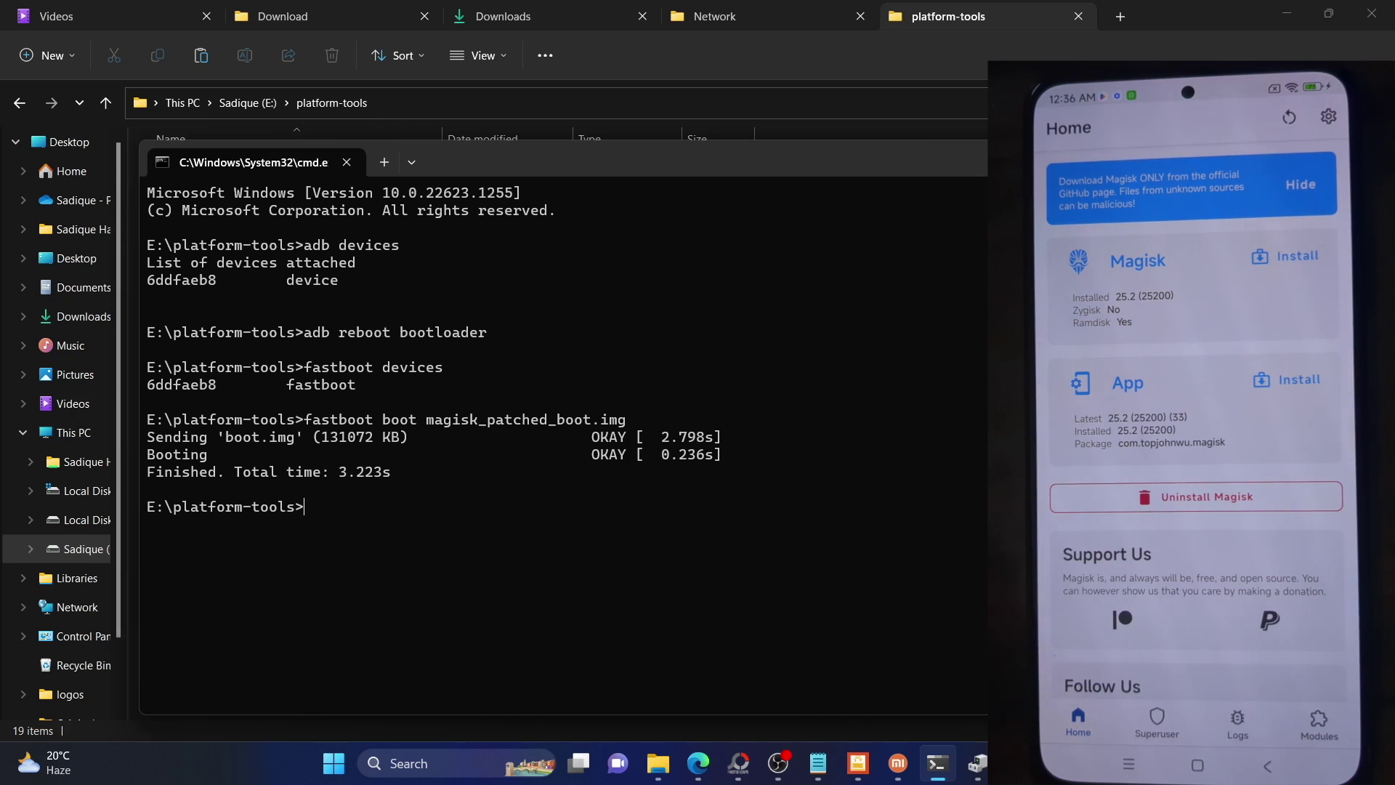
Step: After fastboot finishes OKAY in 3.223s, switch away from Command Prompt to the platform-tools folder
key(alt+Tab)
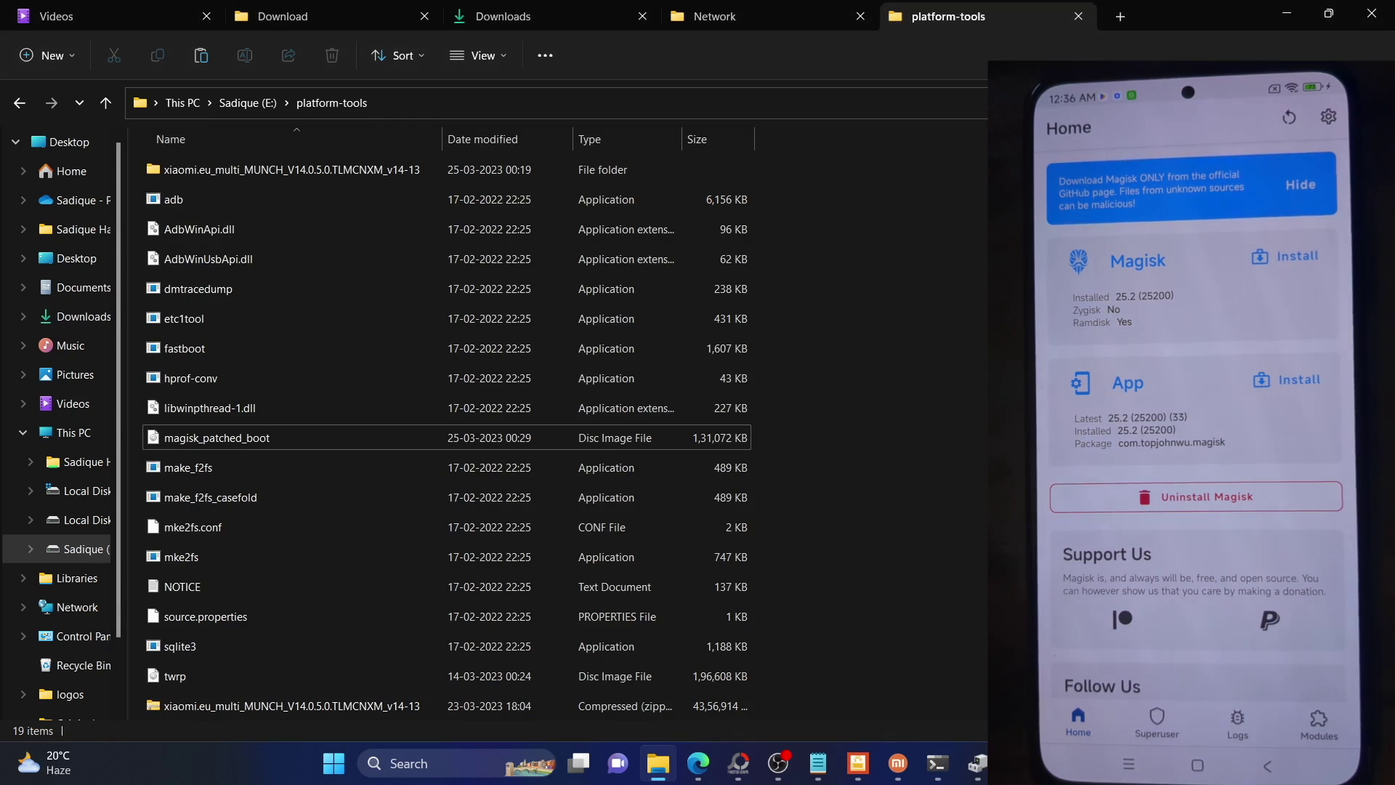